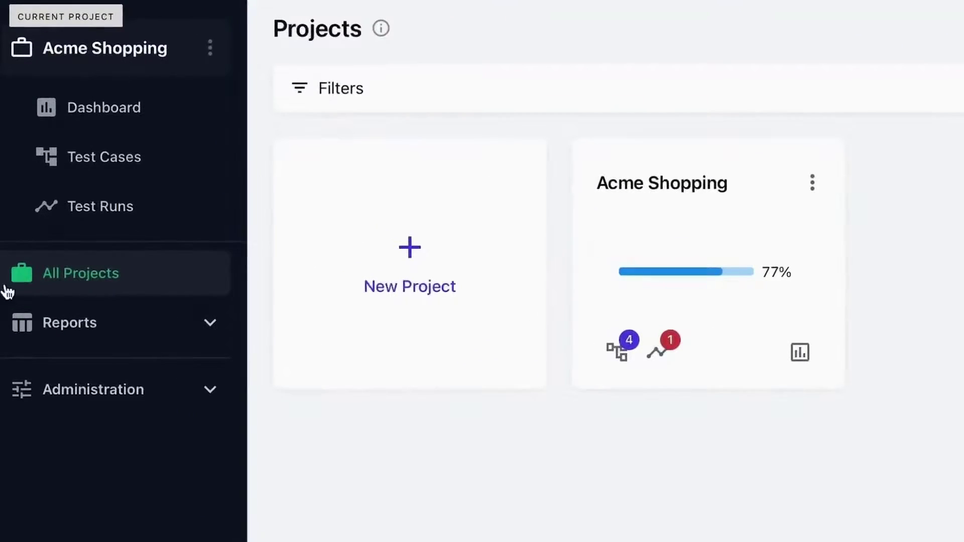
- Start a copy of the Acme Shopping project from the projects list
click(9, 290)
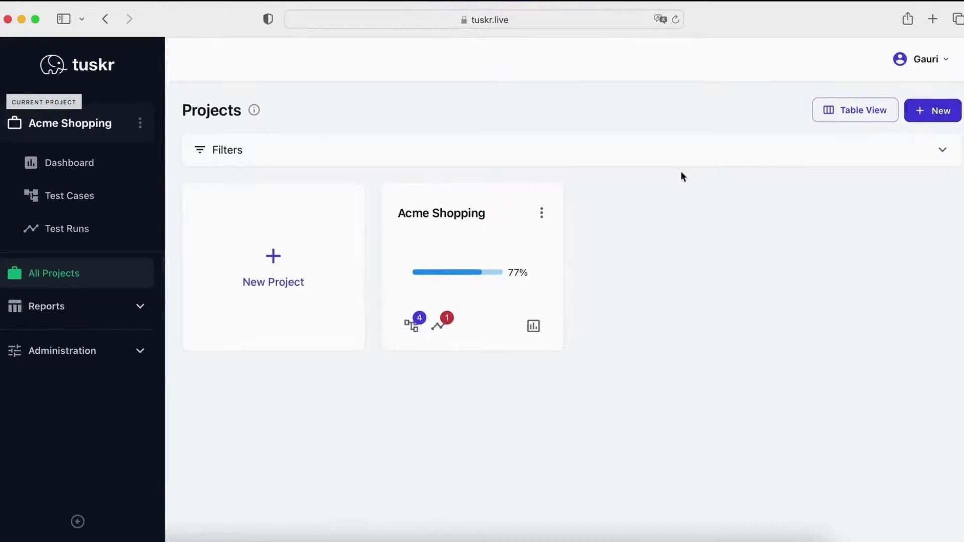
click(542, 213)
click(553, 266)
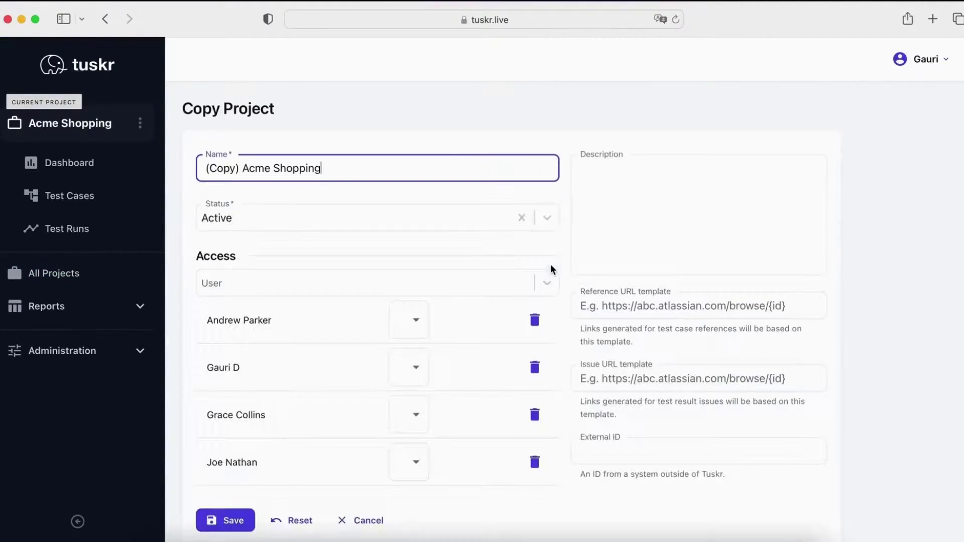
- Name the copy Window Shopping and keep its status Active
triple_click(483, 168)
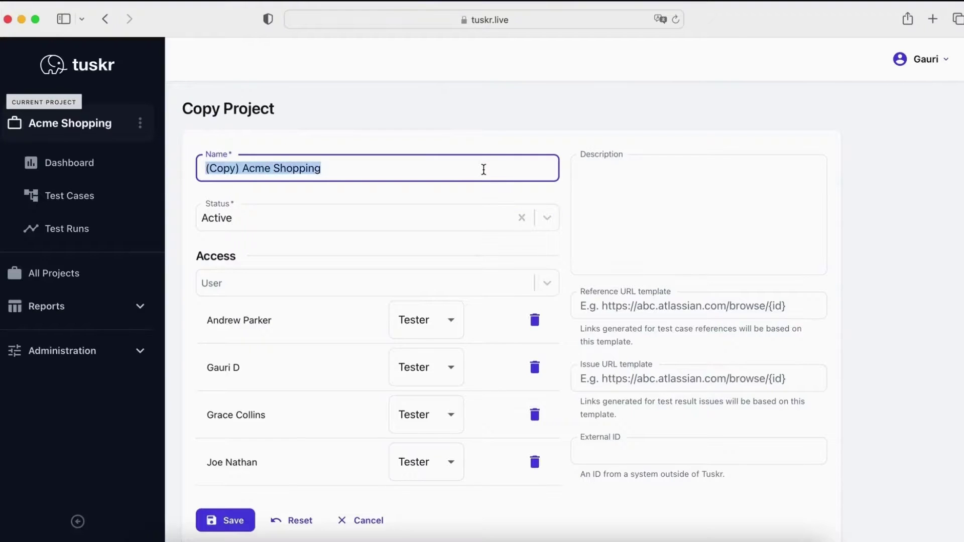
key(BackSpace)
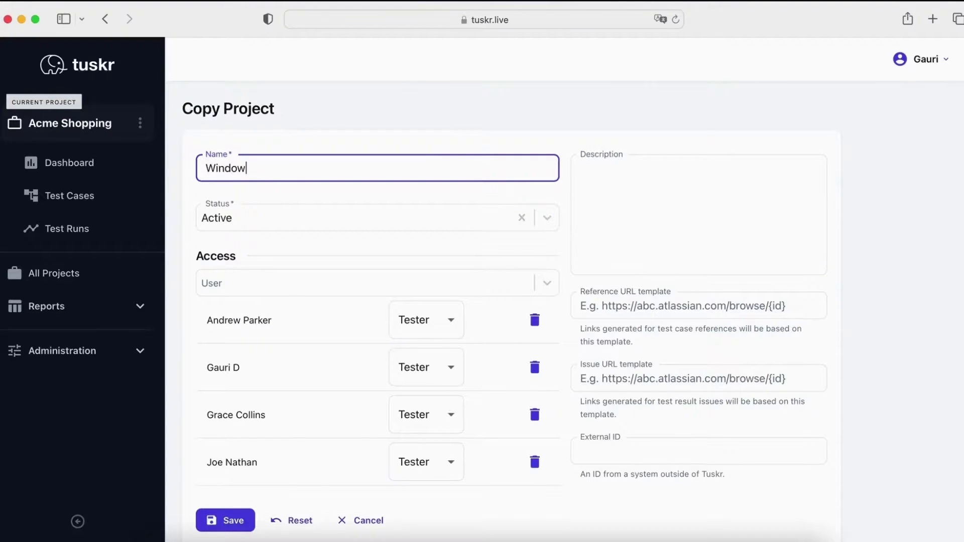
text(Window Shopping)
click(312, 221)
click(312, 254)
- Make the first member Lead and the third member Manager
scroll(312, 255, down, 1)
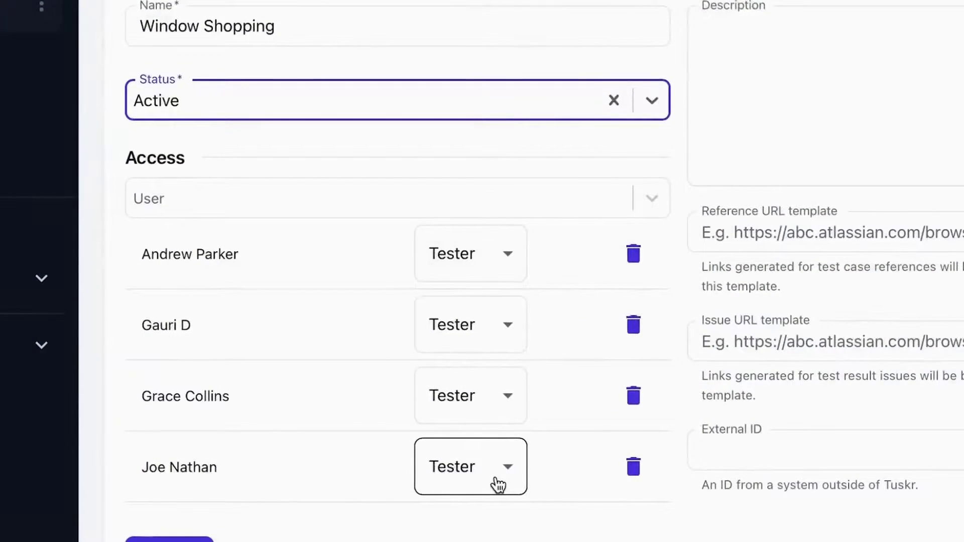
click(480, 252)
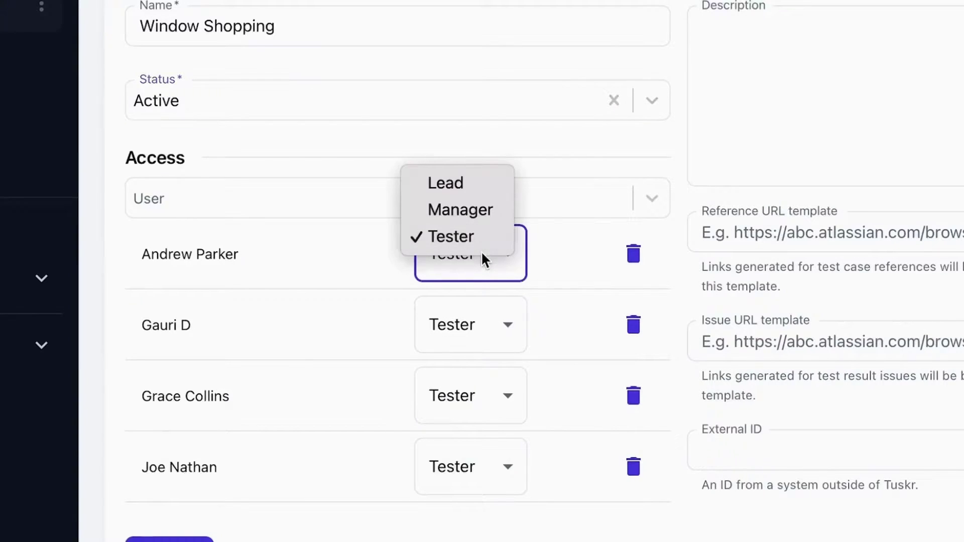
click(465, 183)
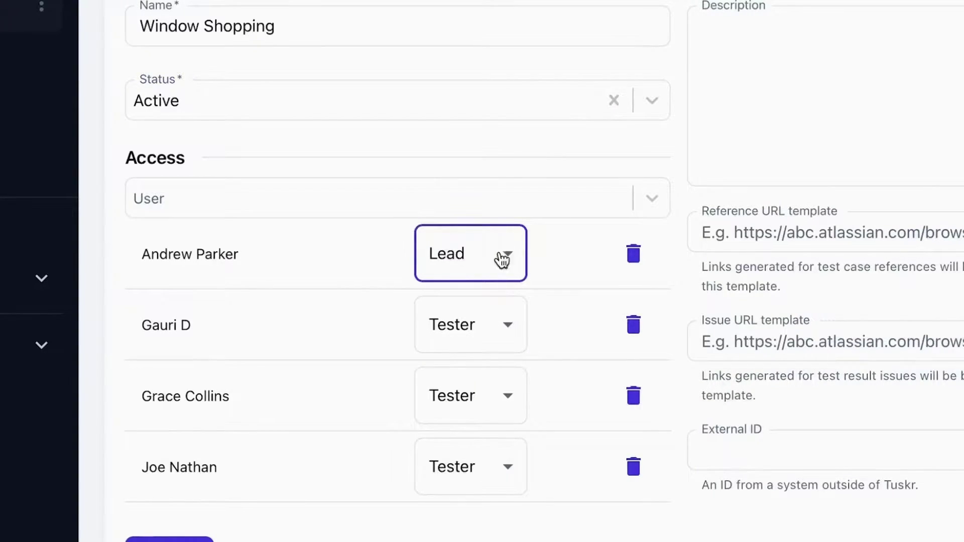
click(486, 396)
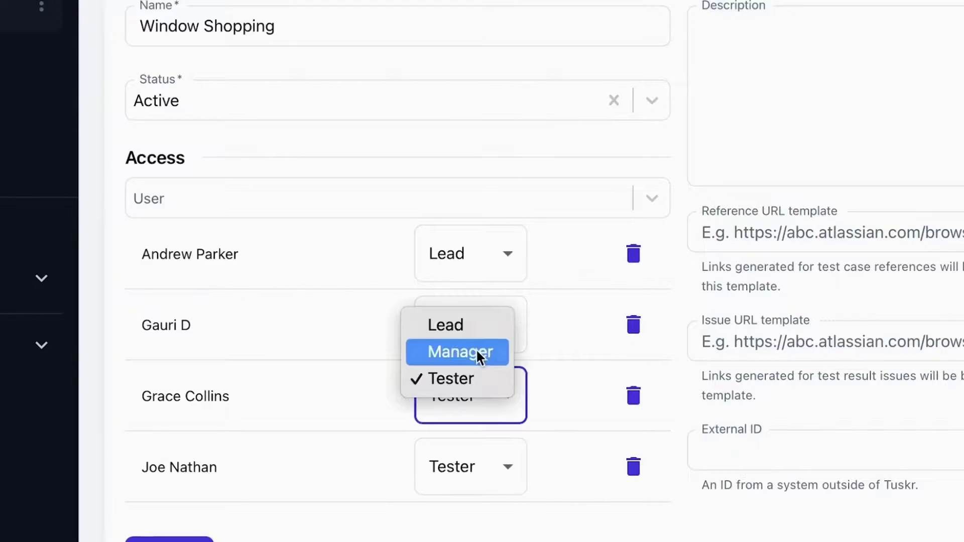
click(477, 351)
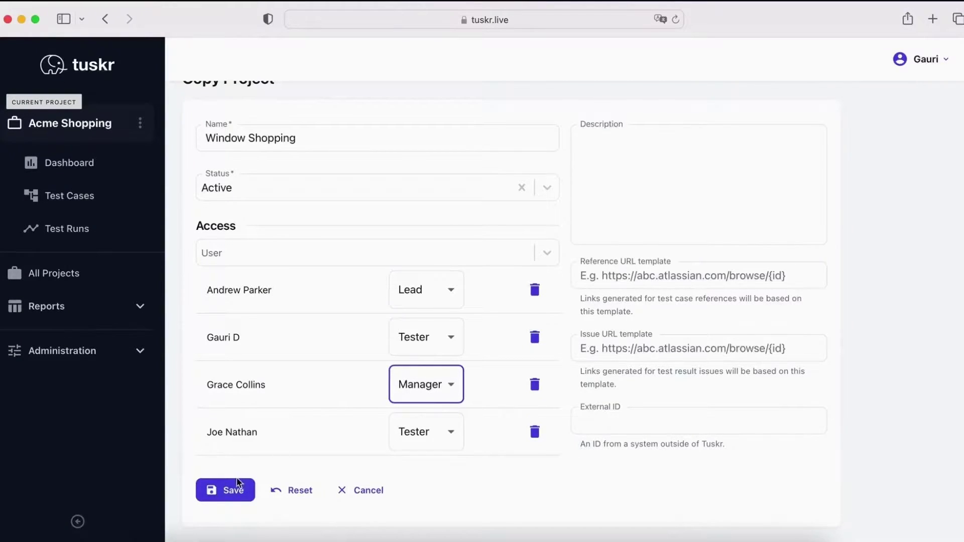
- Save the copied Window Shopping project
click(231, 490)
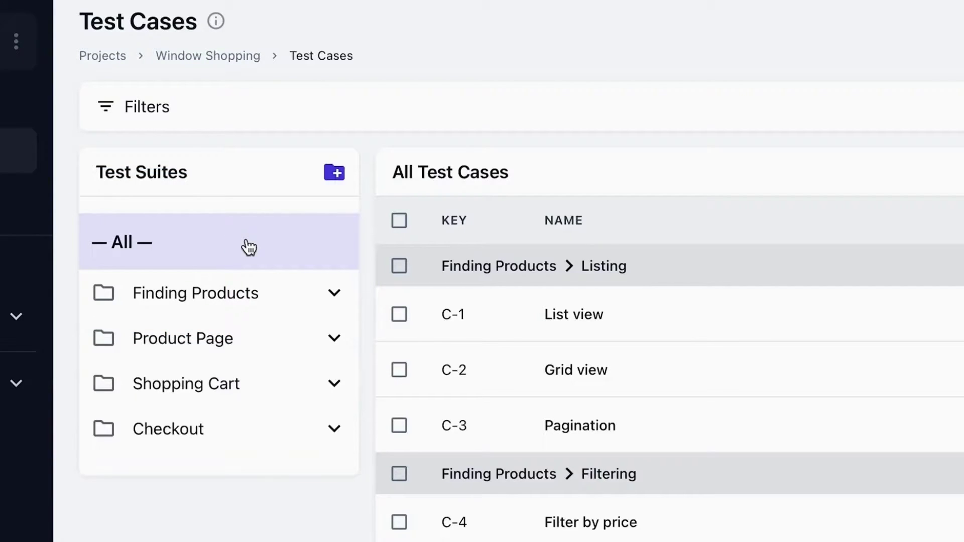
- Expand Finding Products and filter to its Listing section, showing cases C-1 to C-3
mouse_move(221, 303)
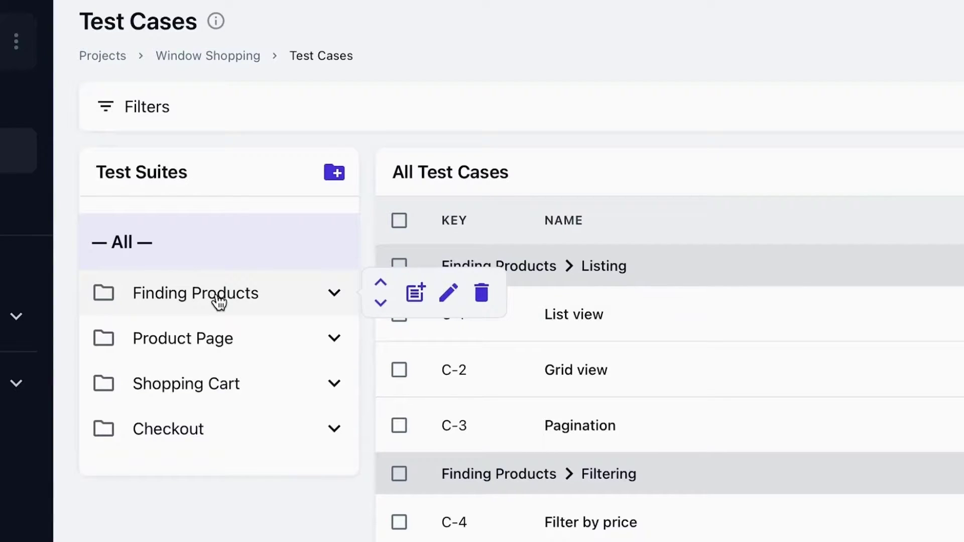
click(219, 302)
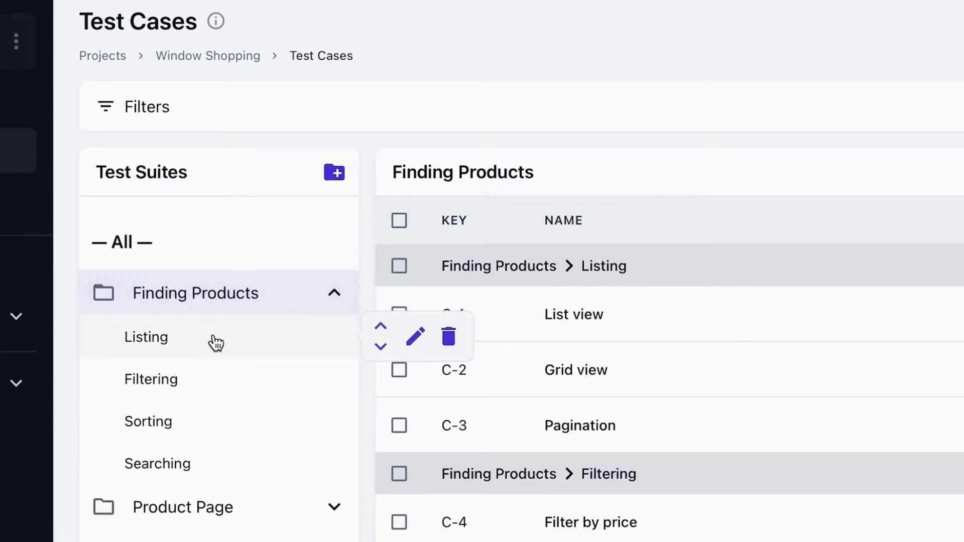
mouse_move(215, 385)
mouse_move(201, 480)
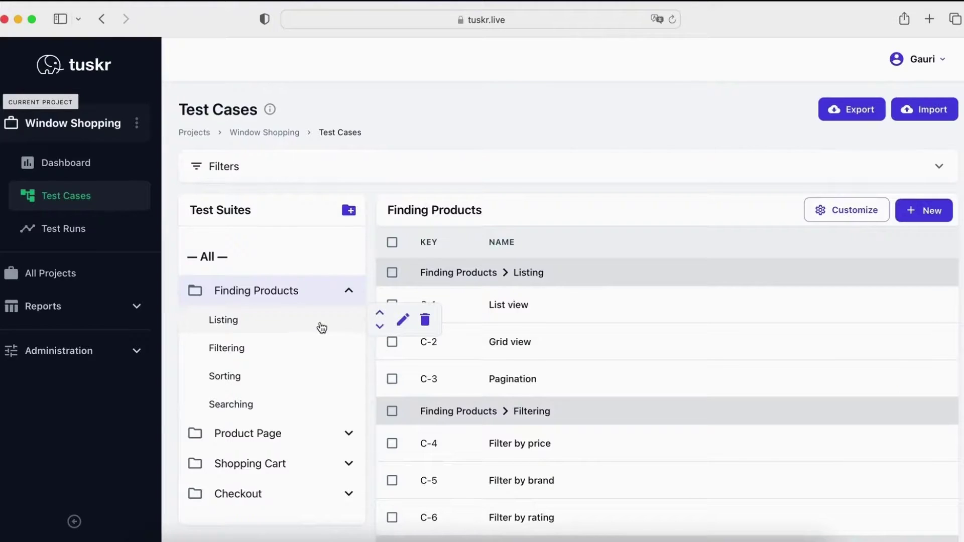
click(322, 328)
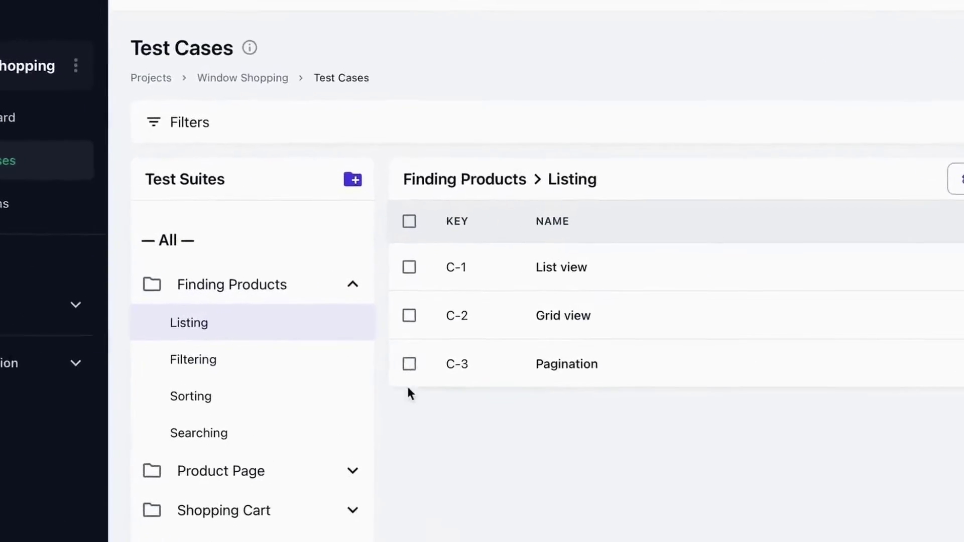
mouse_move(318, 330)
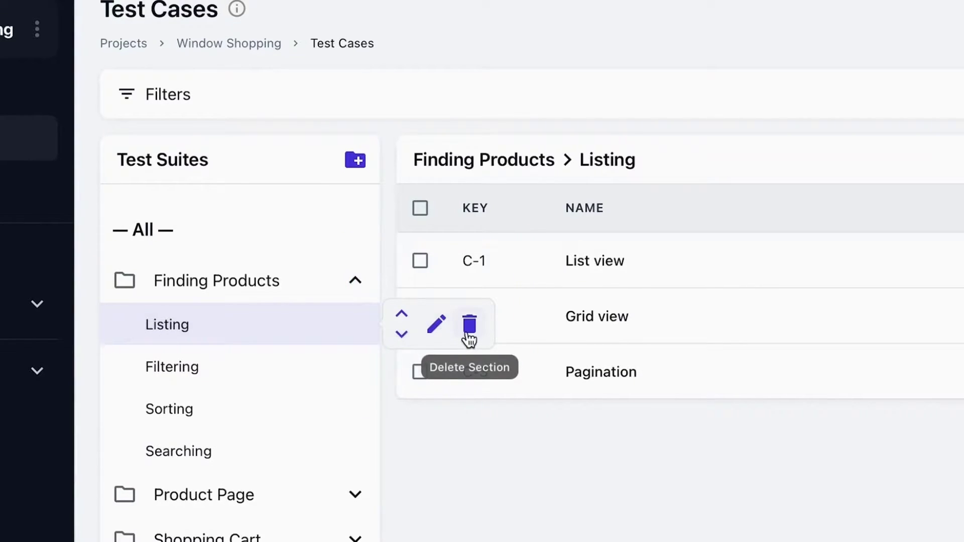
mouse_move(333, 299)
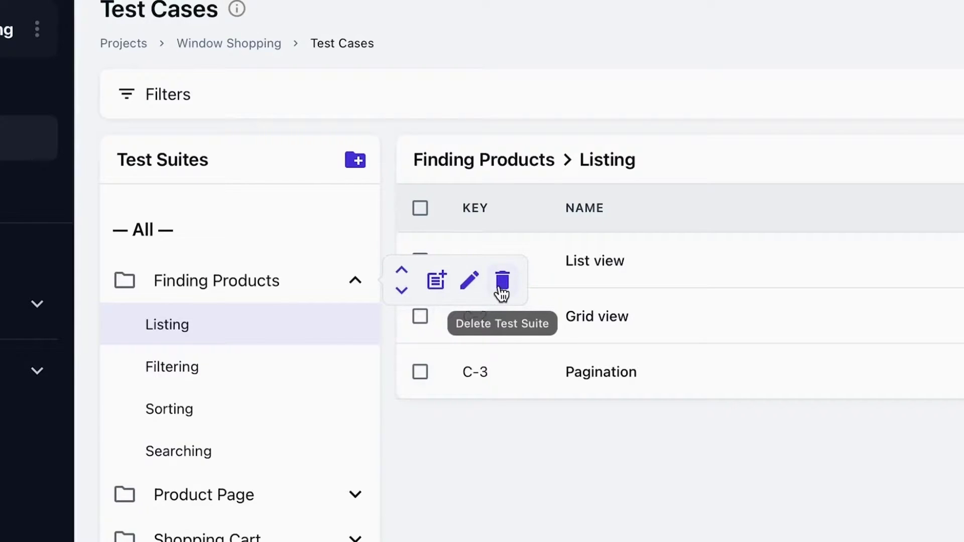
- Copy the Filtering section into Finding Products as a new section named Filtering 2.0
click(438, 284)
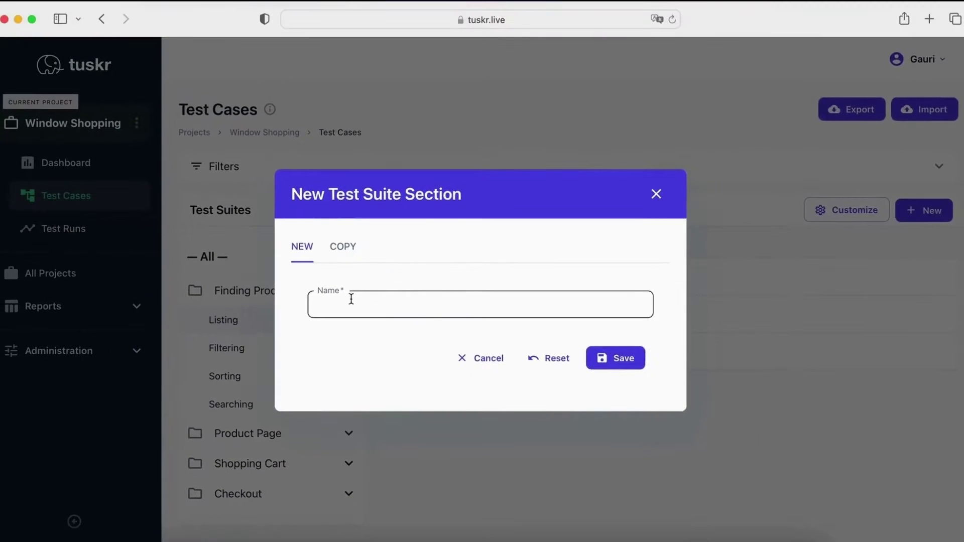
click(343, 247)
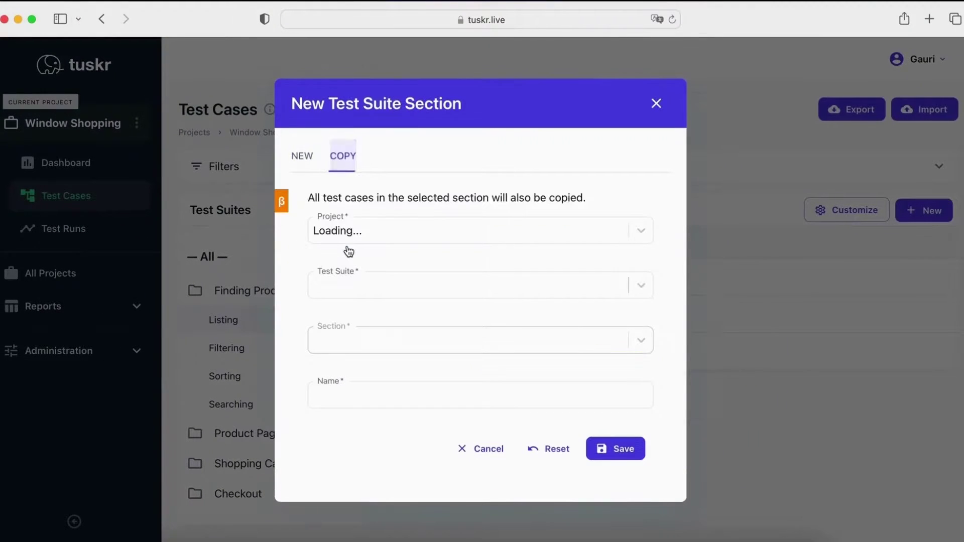
click(348, 284)
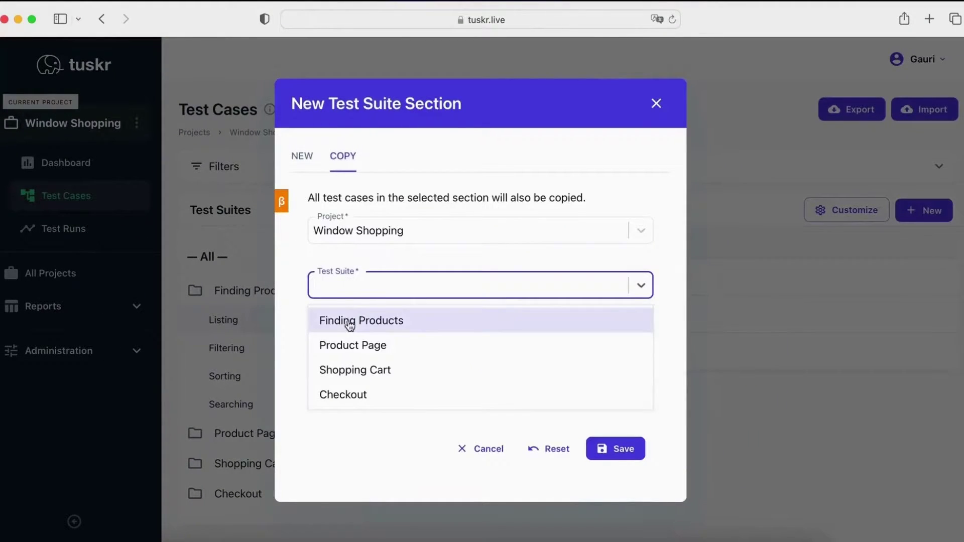
click(348, 324)
click(349, 334)
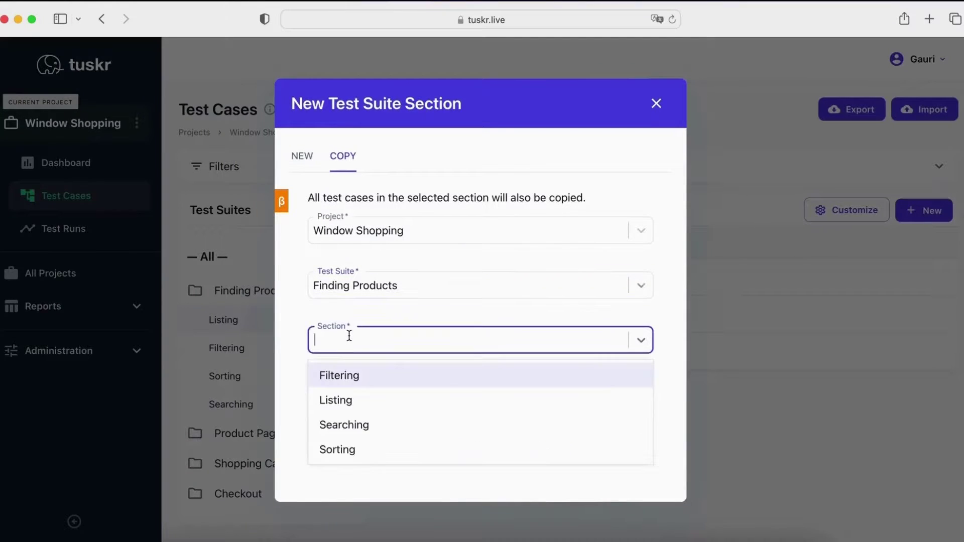
click(348, 374)
click(364, 393)
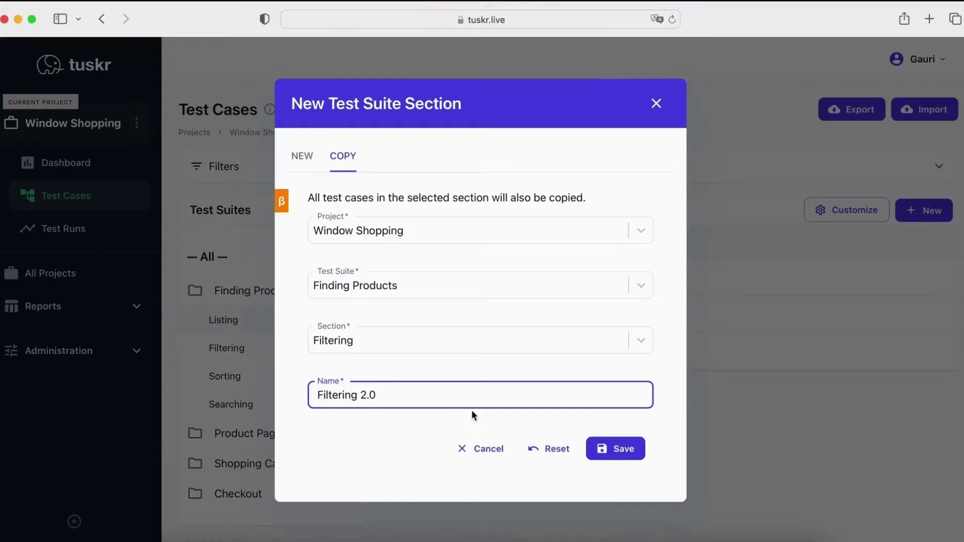
click(608, 447)
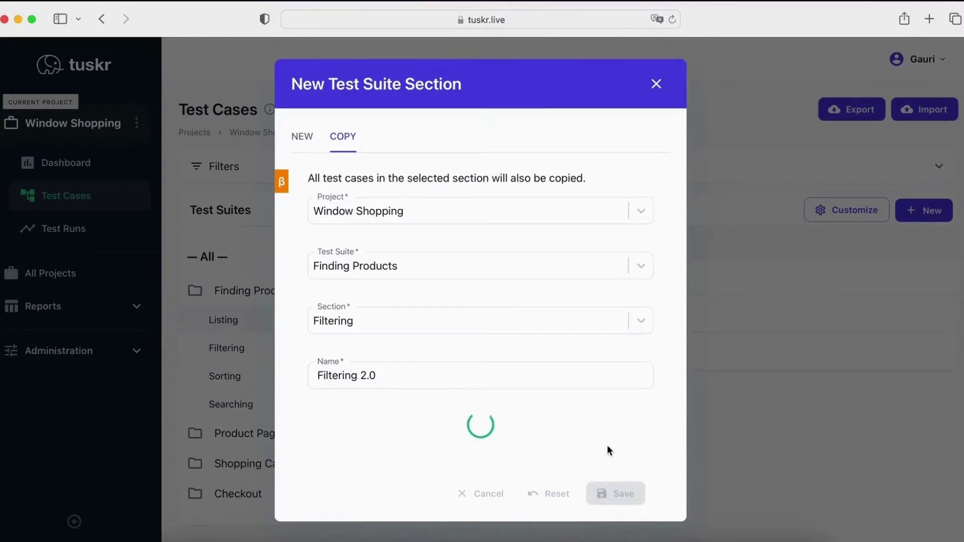
mouse_move(321, 436)
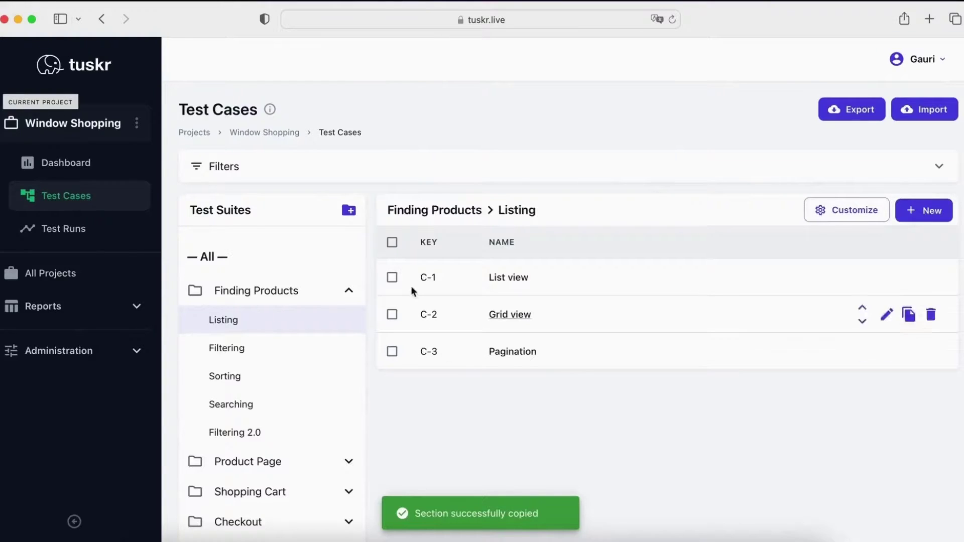
- Copy the Finding Products suite as Finding Products 2.0 and open it
click(349, 211)
click(359, 254)
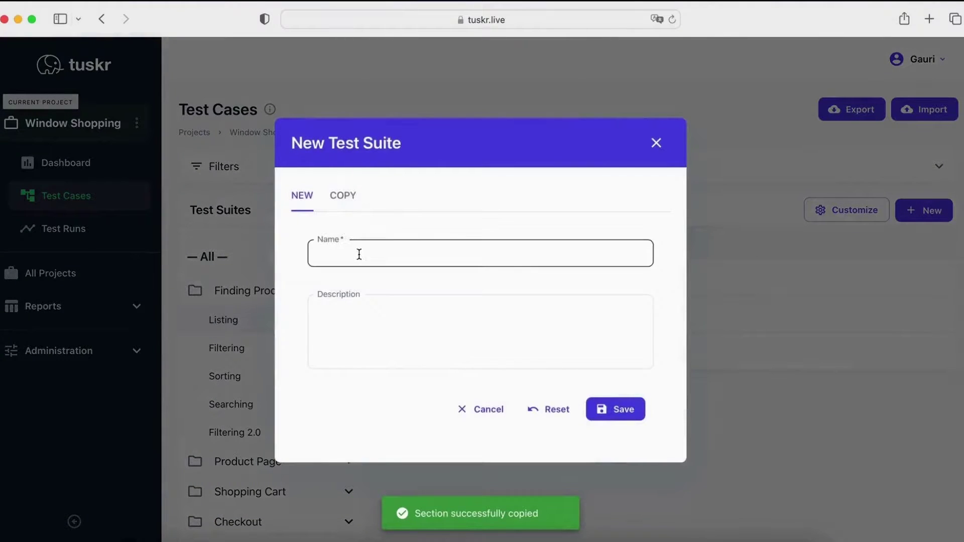
click(343, 195)
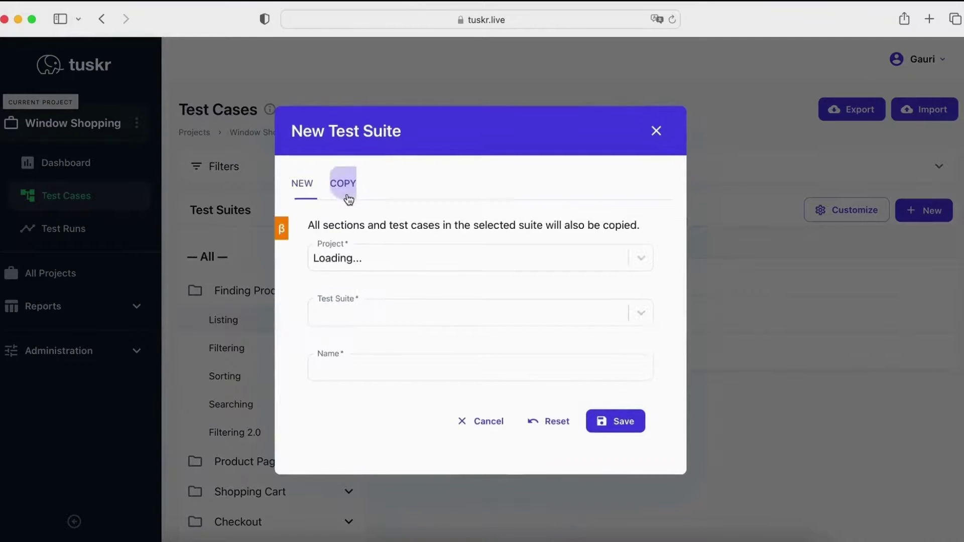
click(355, 309)
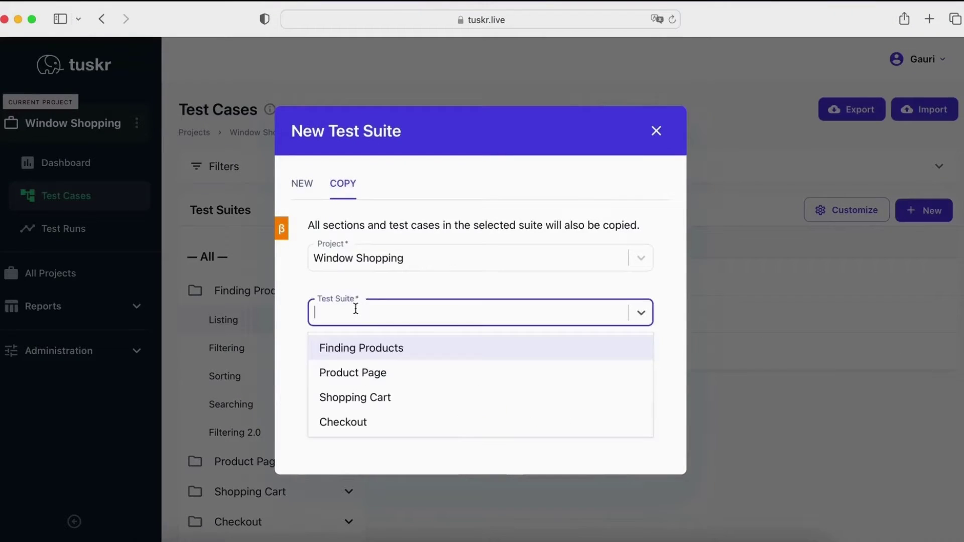
click(357, 347)
click(420, 368)
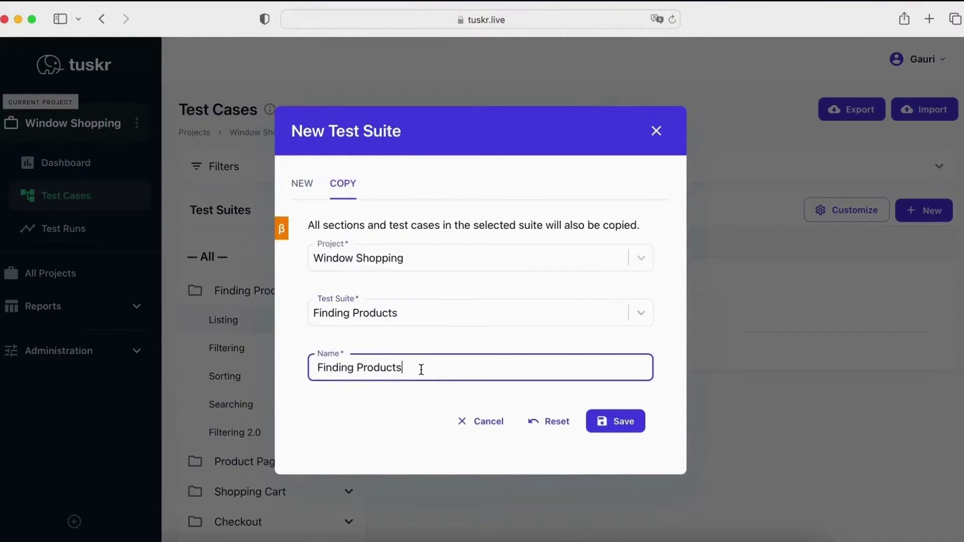
text(2.0)
click(603, 424)
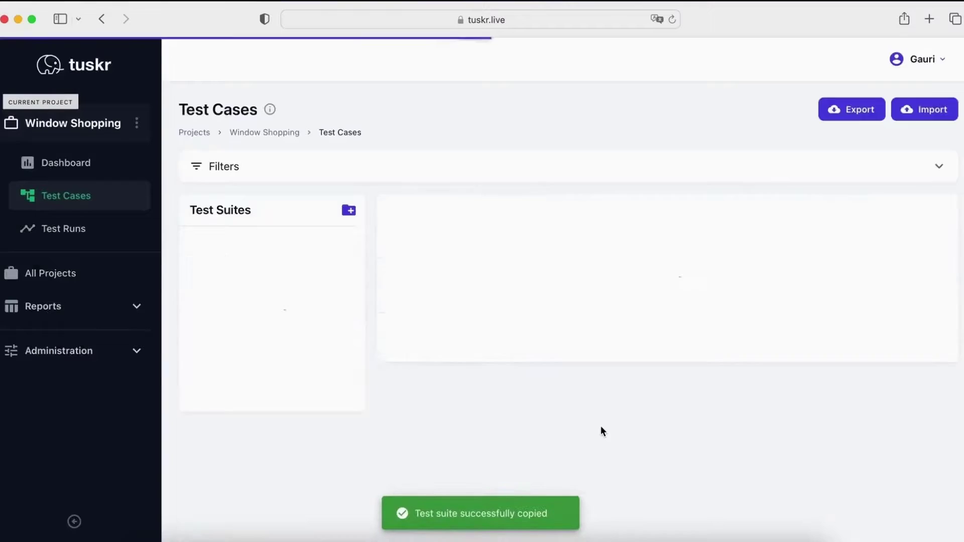
scroll(308, 499, down, 2)
click(309, 498)
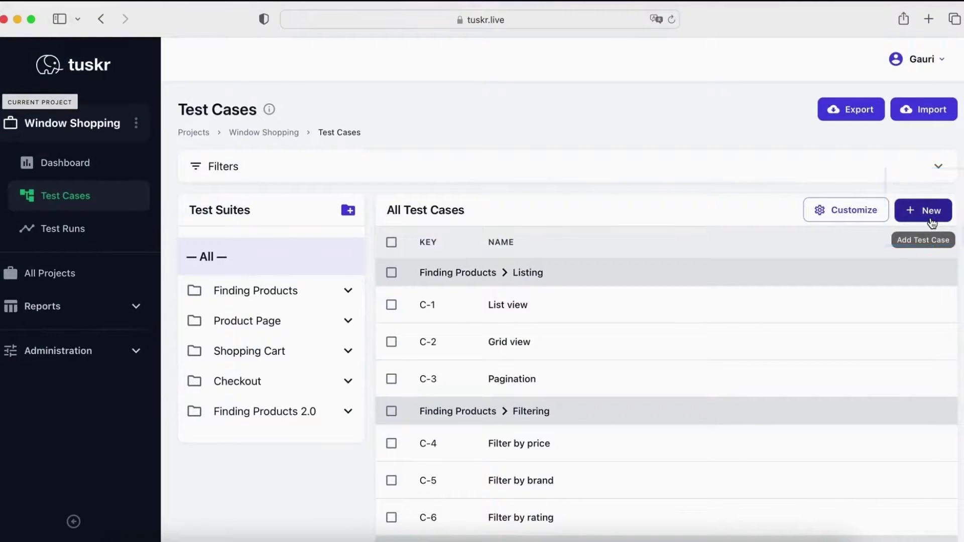
- Start Test Case 1 and file it under a new suite named On the fly suite
click(932, 211)
click(883, 190)
click(883, 189)
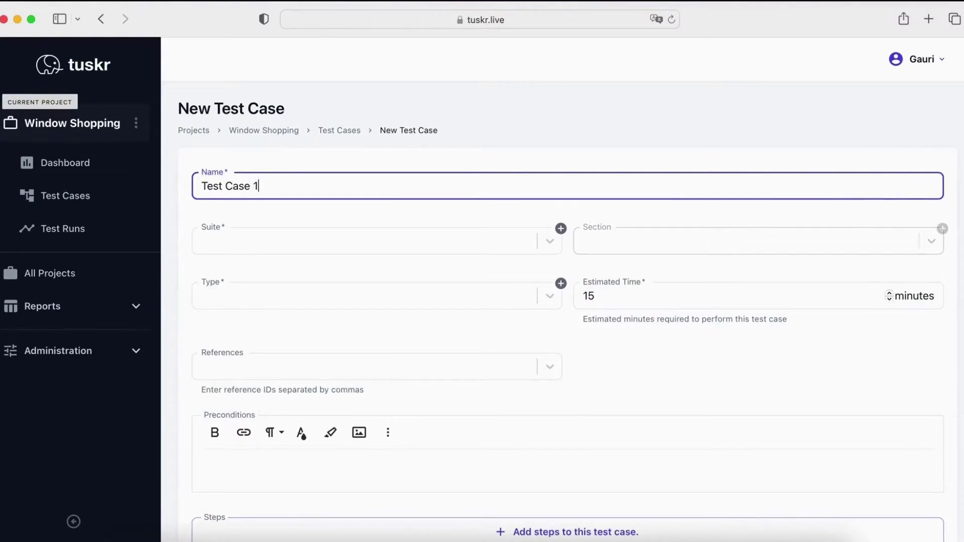
click(496, 238)
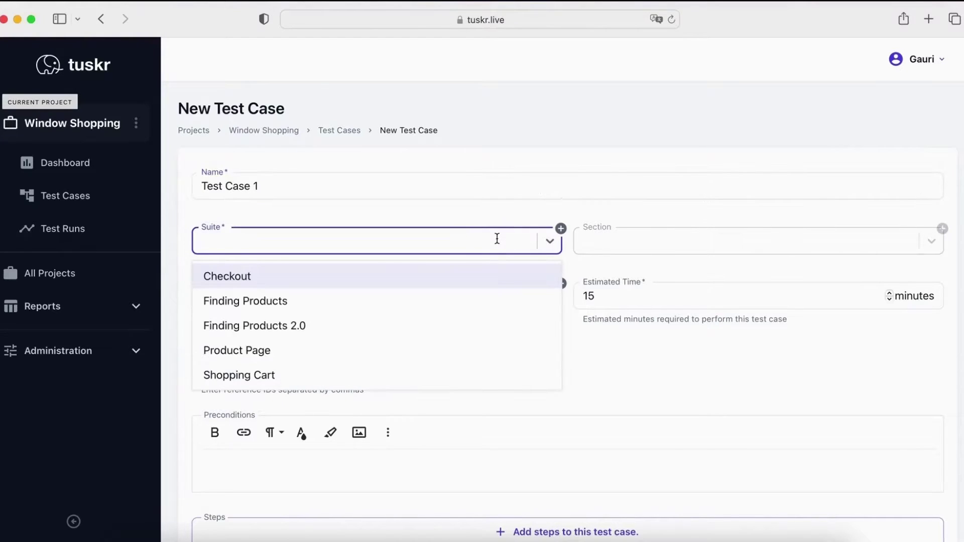
click(560, 230)
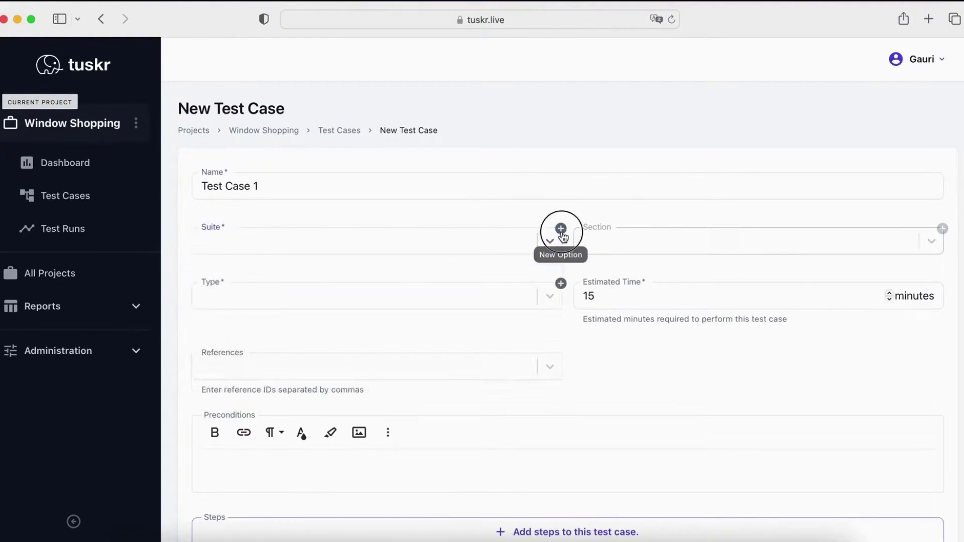
click(563, 237)
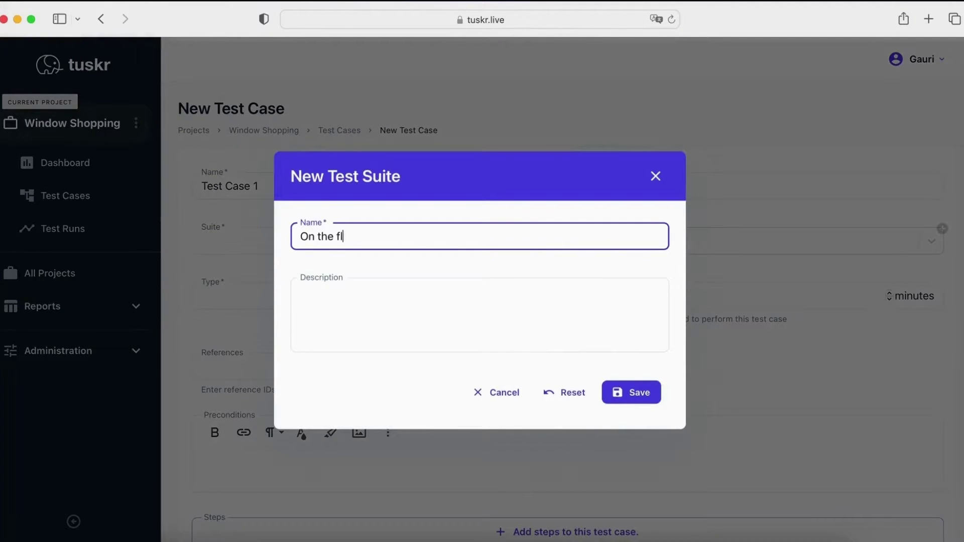
text(On the fly suite)
click(631, 389)
- Add a new On the fly section and set the test case type to Functional
click(942, 230)
click(645, 294)
text(On the fly section)
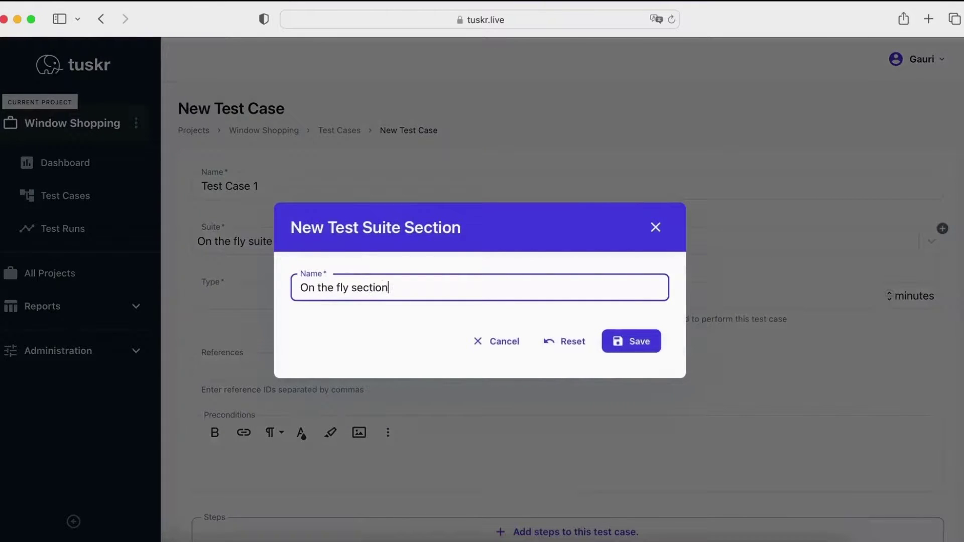
click(653, 341)
click(502, 299)
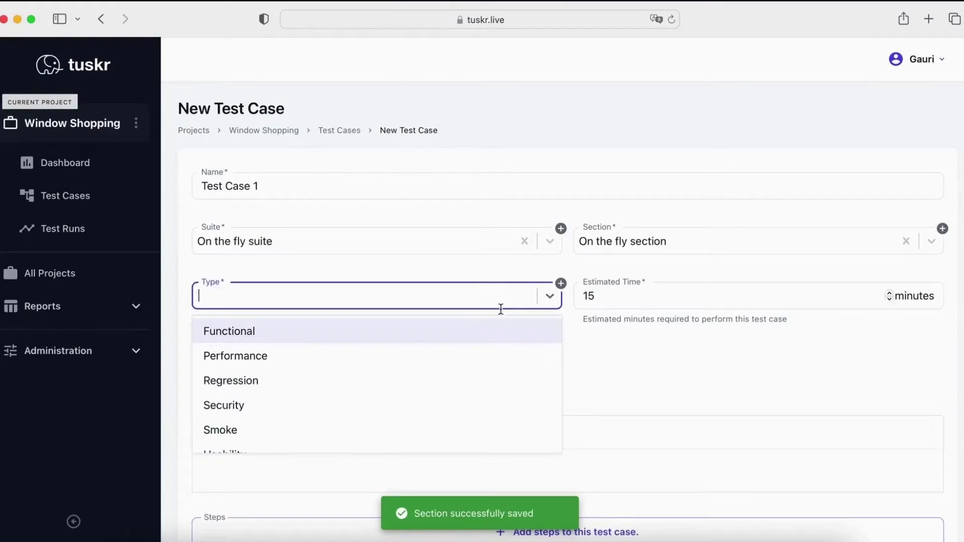
click(502, 331)
- Write step 1 'Do something interesting' expecting 'Verify something interesting', with 'interesting' bold dark red
scroll(501, 331, down, 5)
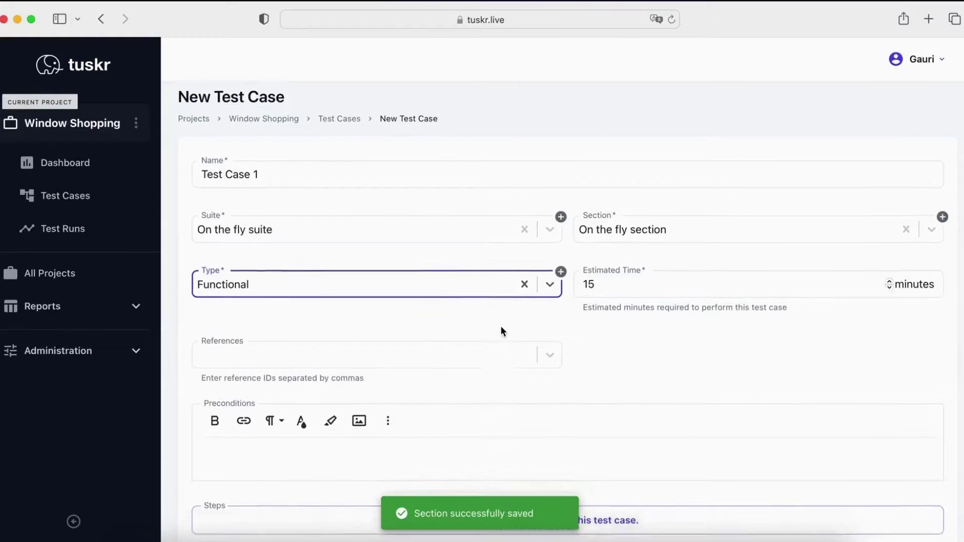
click(499, 420)
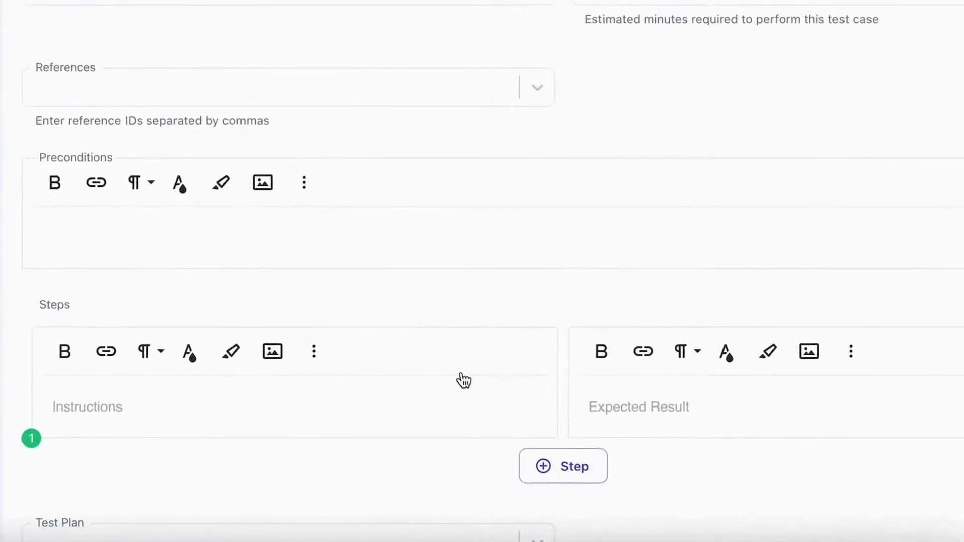
click(480, 470)
text(Do something interesting)
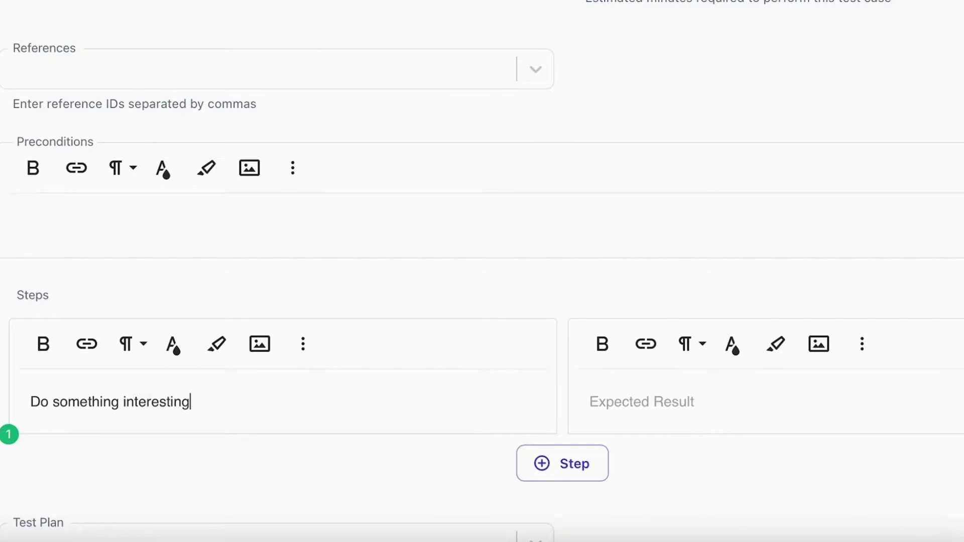
text(Verify something interesting)
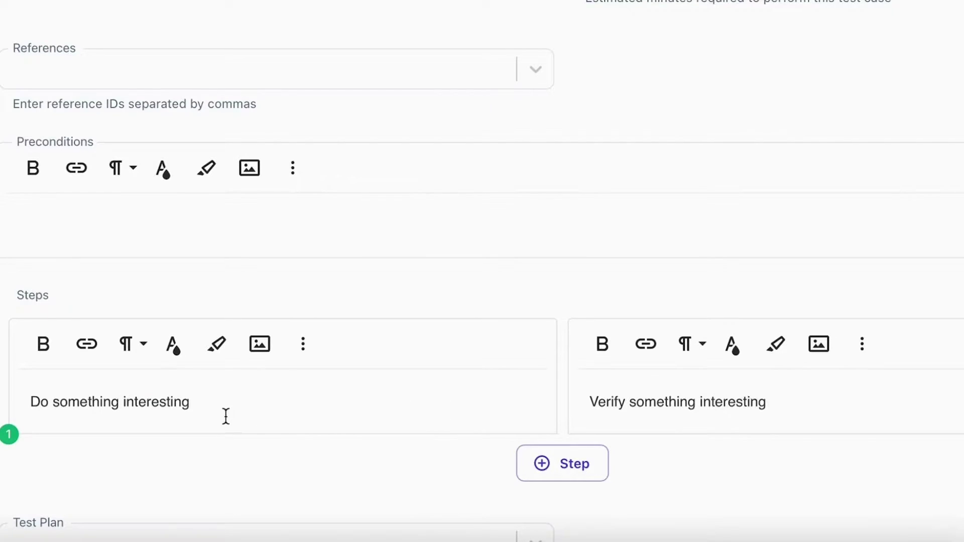
drag(123, 402, 196, 404)
click(35, 358)
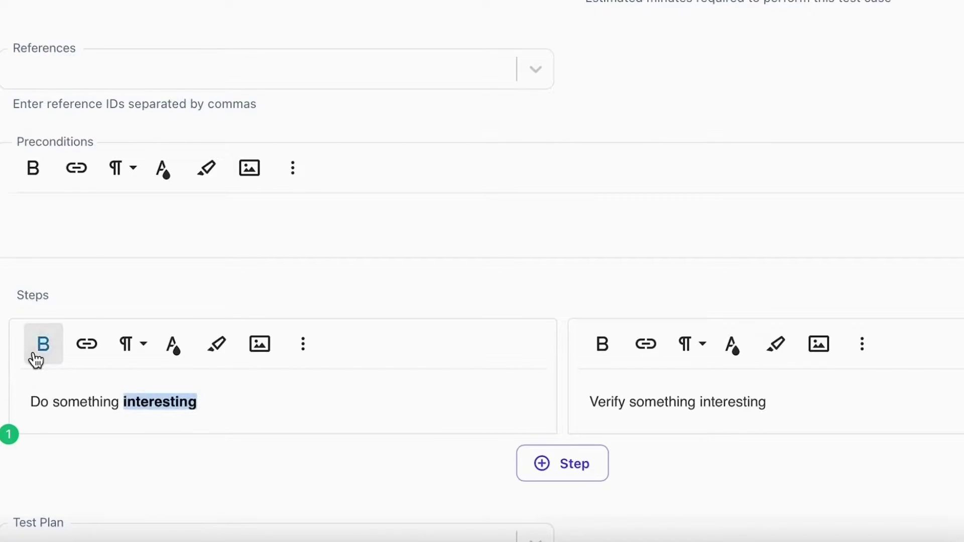
click(178, 357)
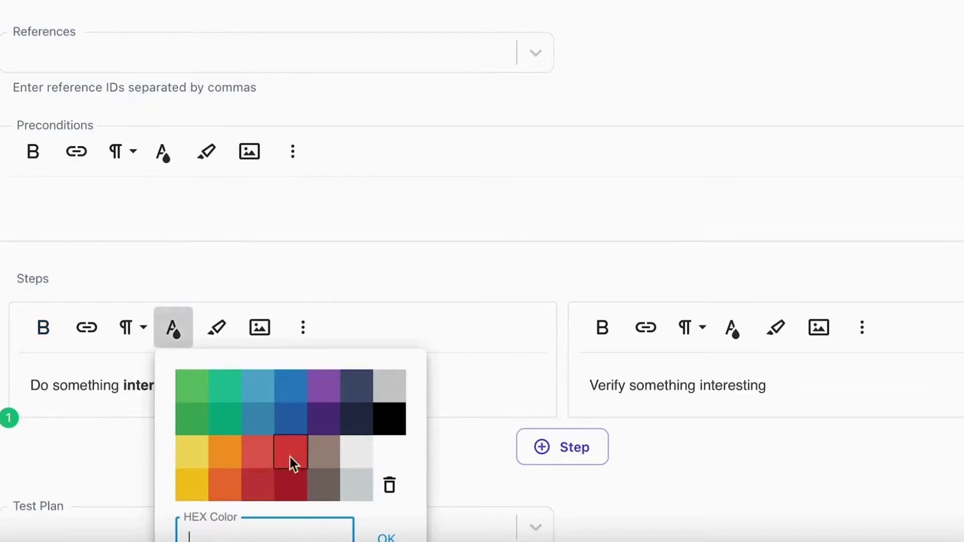
click(292, 491)
click(317, 451)
- Add step 2 containing a 2×2 table filled with 1, 2, 3 and 4
scroll(319, 441, down, 2)
click(542, 369)
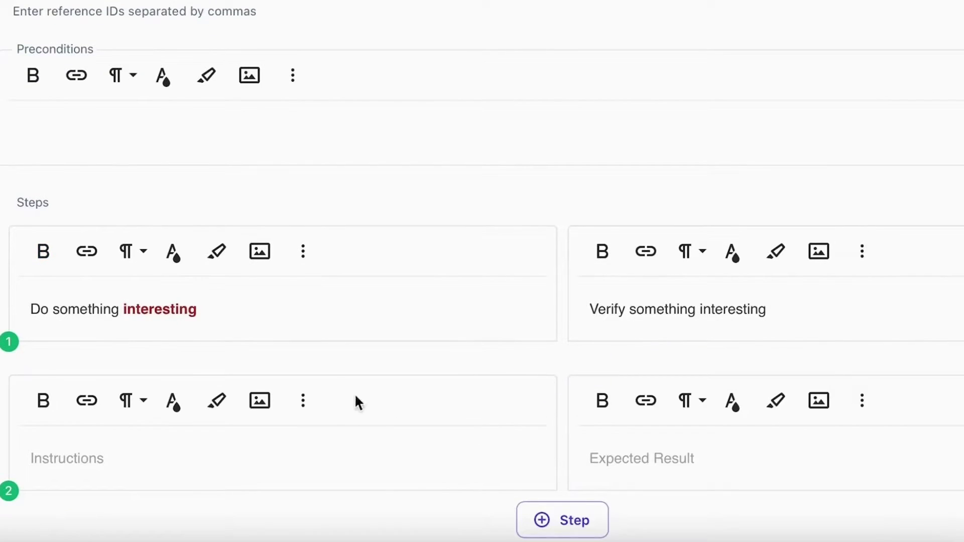
click(302, 401)
click(304, 450)
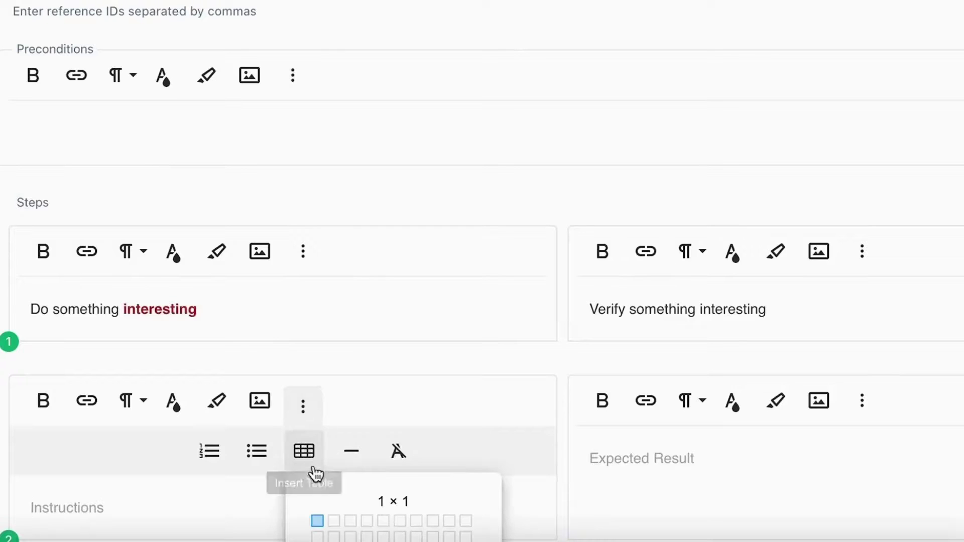
click(334, 537)
scroll(334, 537, down, 2)
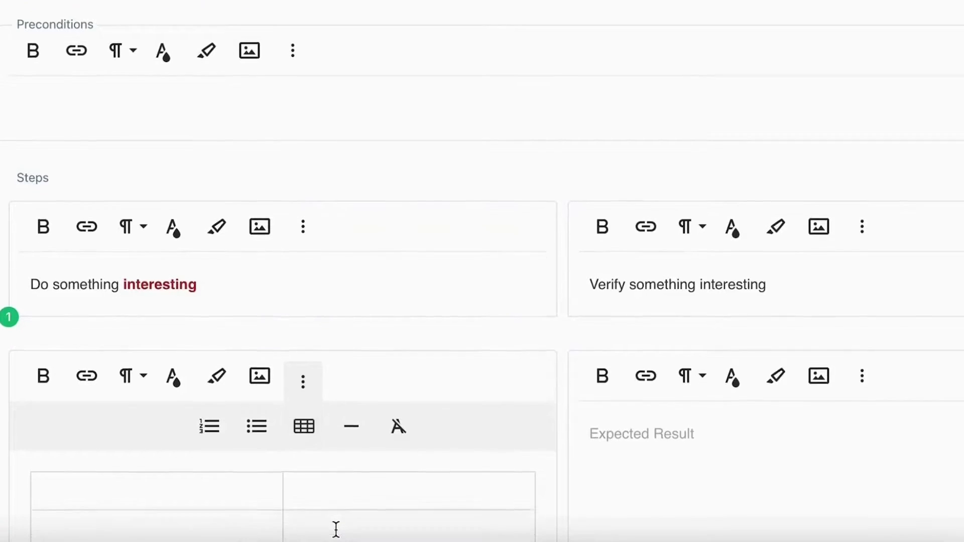
text(1)
key(Tab)
text(2)
key(Tab)
text(3)
key(Tab)
text(4)
- Add an empty third step to the test case
scroll(548, 454, down, 2)
click(547, 454)
scroll(547, 444, down, 1)
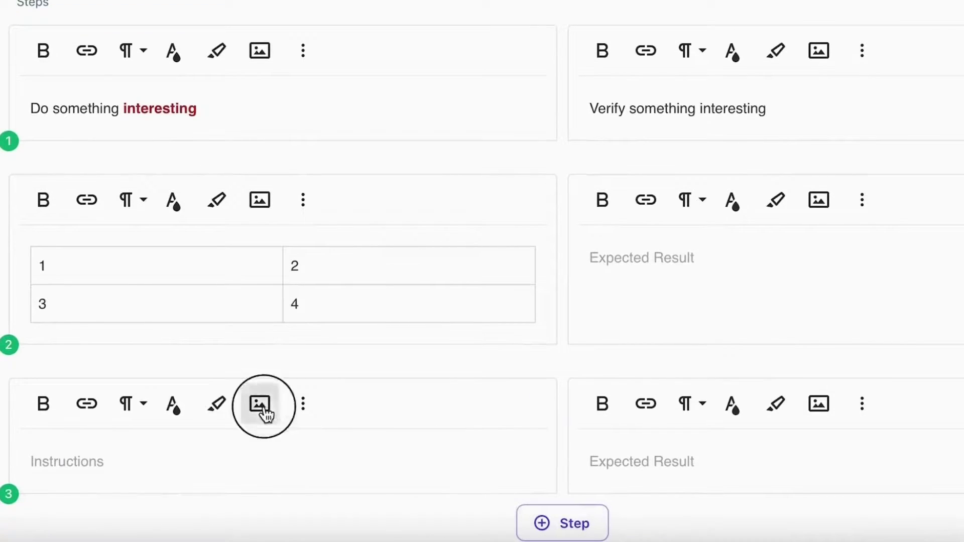
- Upload celoxis-circle.png into step 3's instructions and shrink it to logo size
click(261, 405)
click(416, 499)
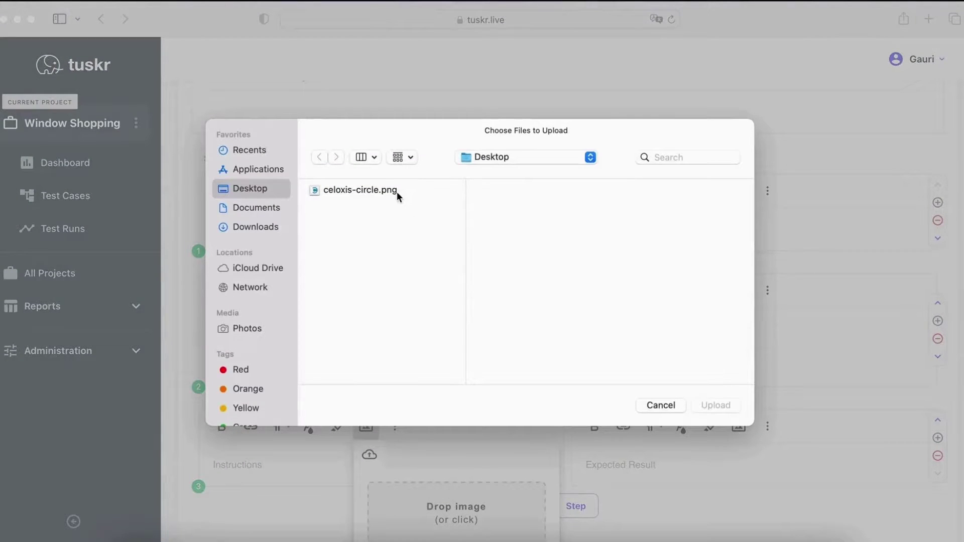
click(396, 190)
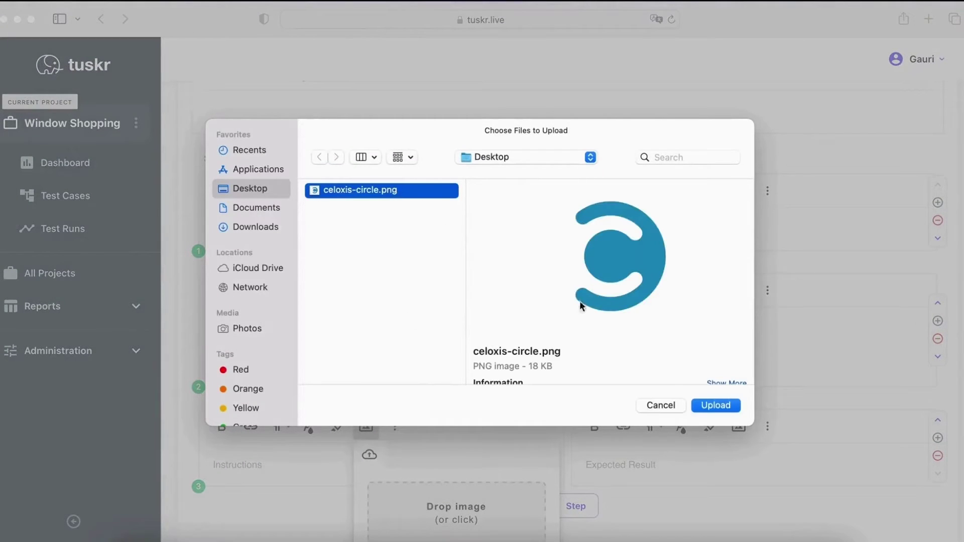
click(713, 405)
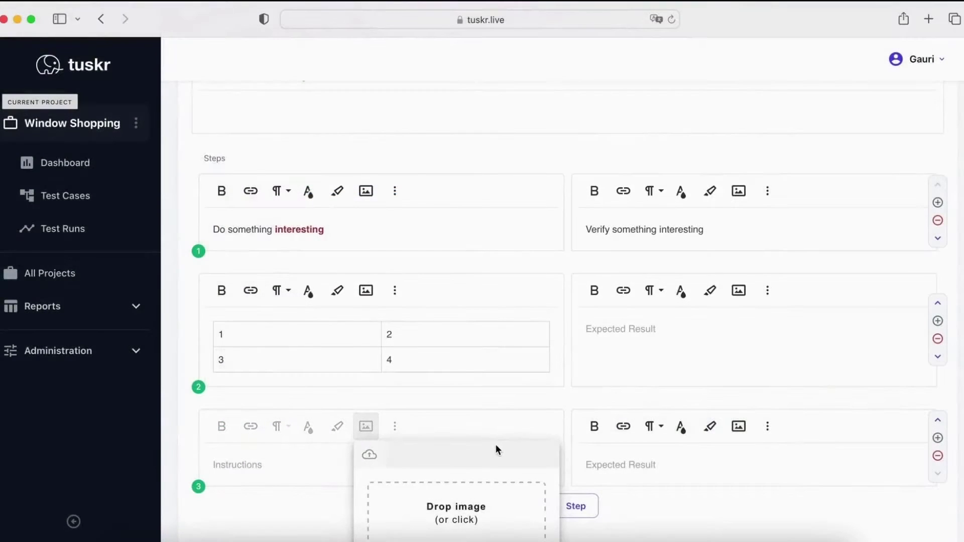
scroll(496, 444, down, 3)
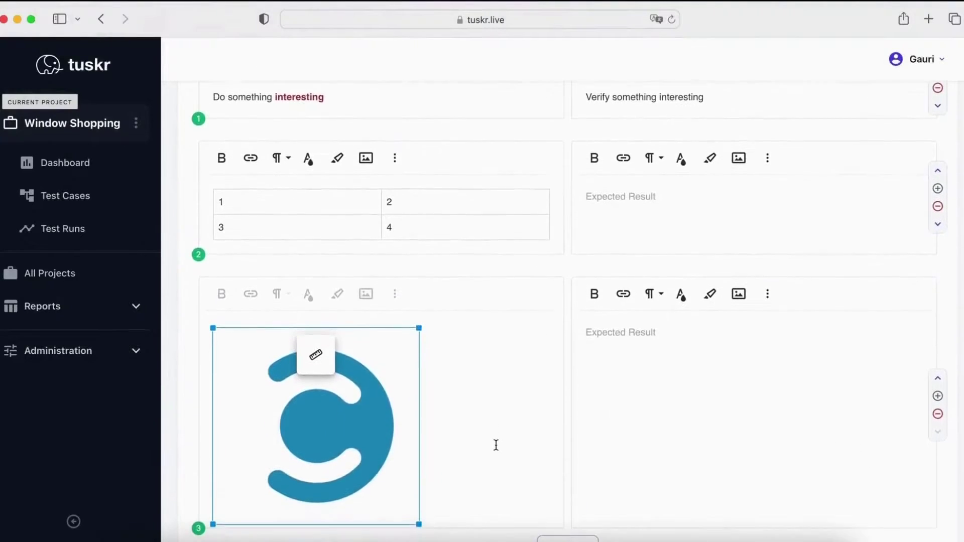
drag(419, 525, 281, 364)
- Assign Test Case 1 to the Quick-n-Dirty test plan and save it
click(284, 410)
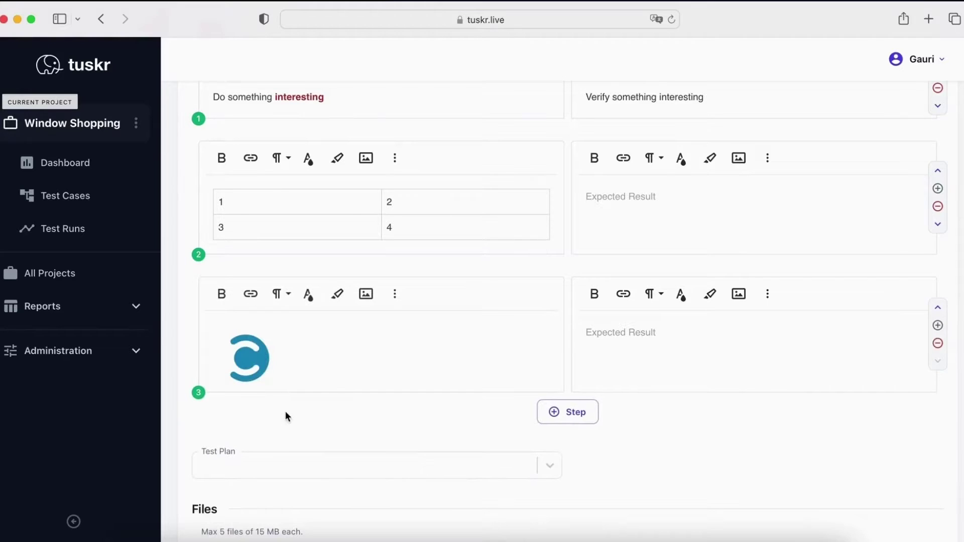
click(286, 462)
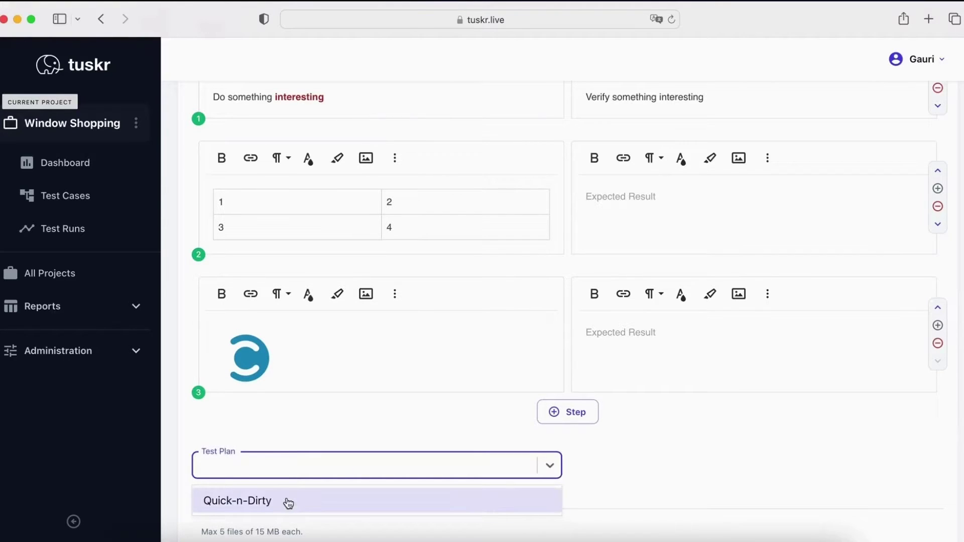
click(286, 501)
scroll(287, 502, down, 2)
scroll(289, 504, down, 1)
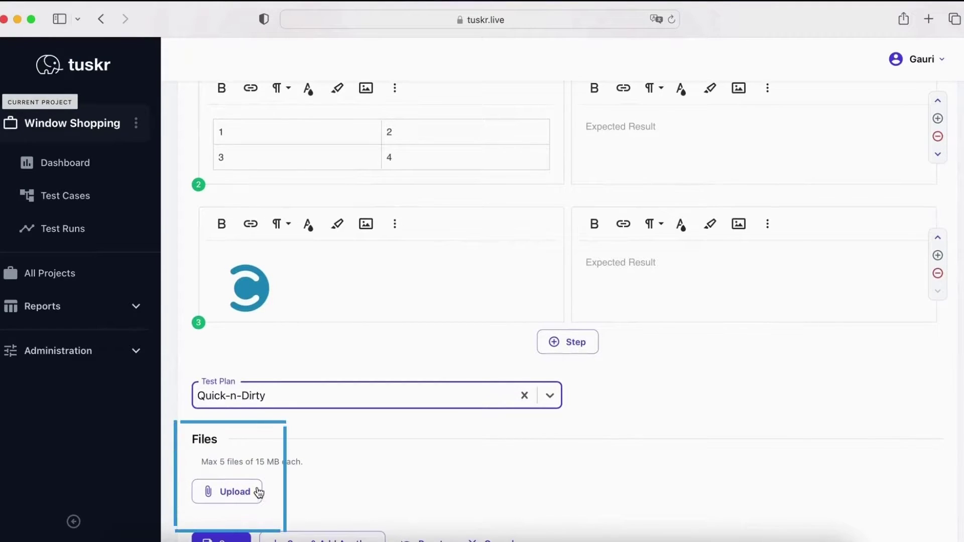
scroll(236, 486, down, 3)
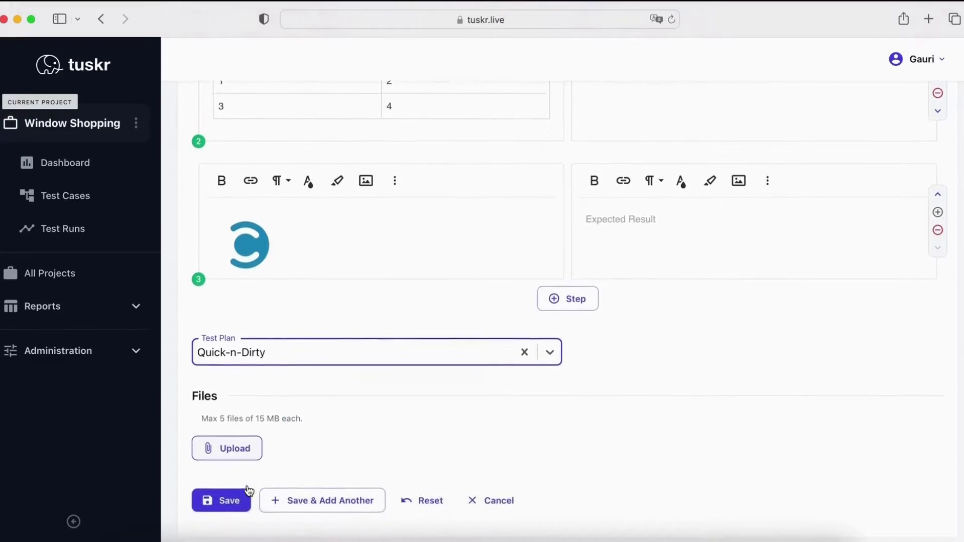
click(241, 492)
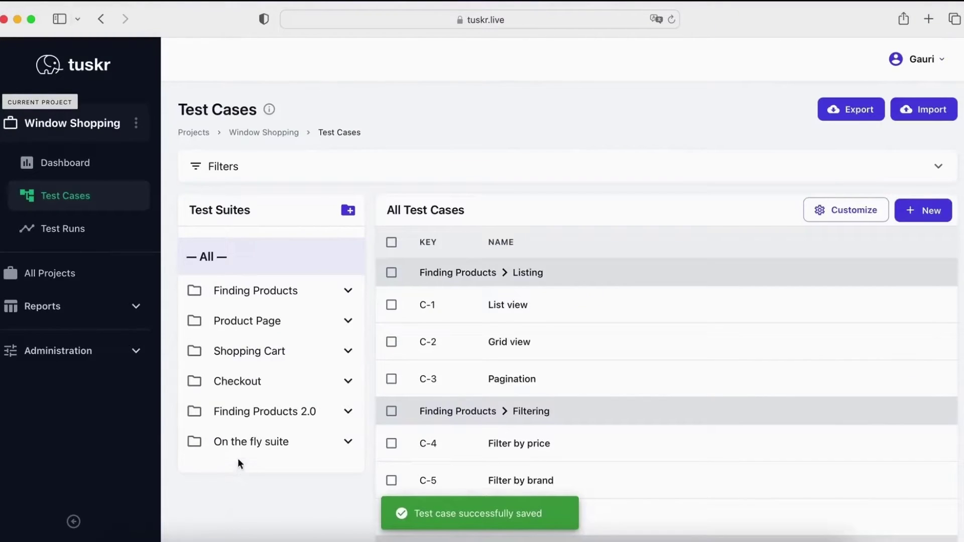
- Check Test Case 1 (C-60) in the On the fly section, then show all test cases
click(238, 444)
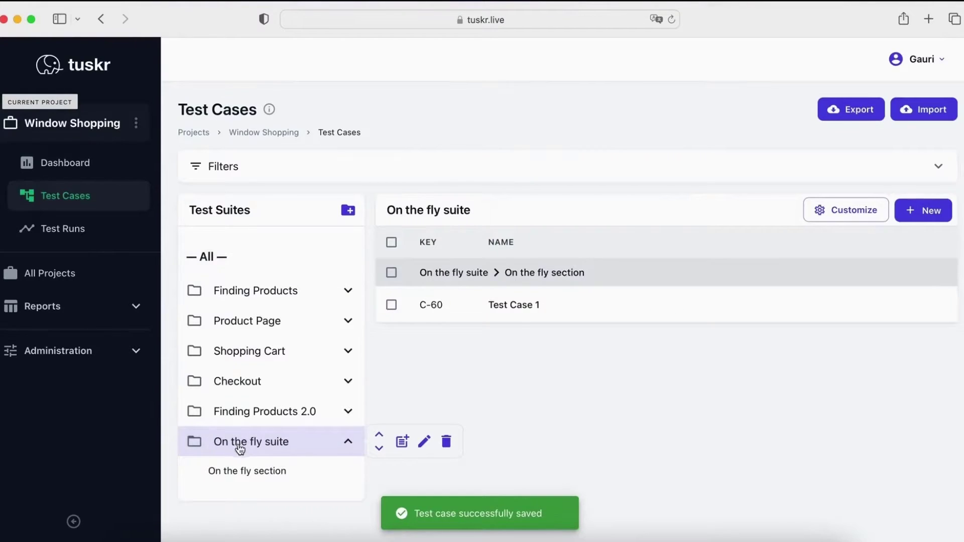
click(247, 471)
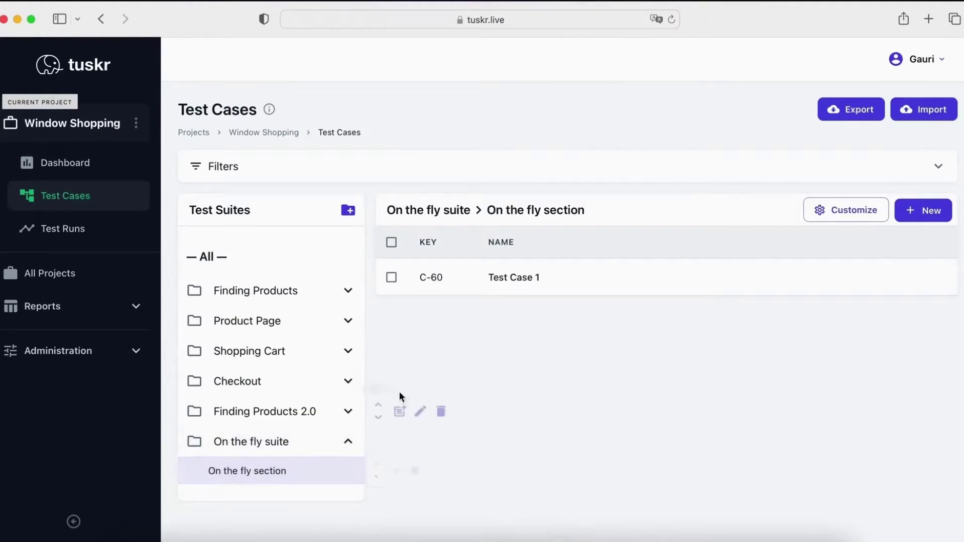
click(521, 277)
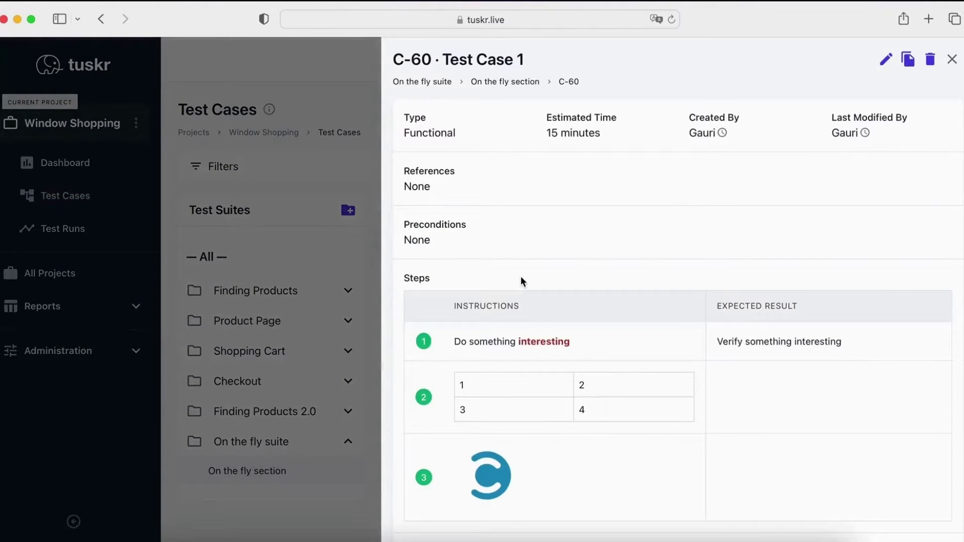
scroll(521, 281, down, 2)
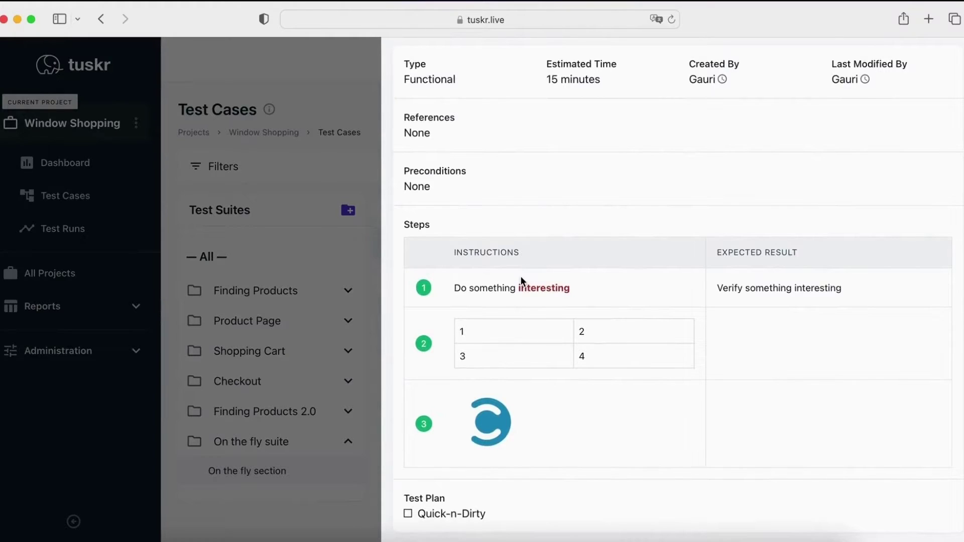
click(315, 262)
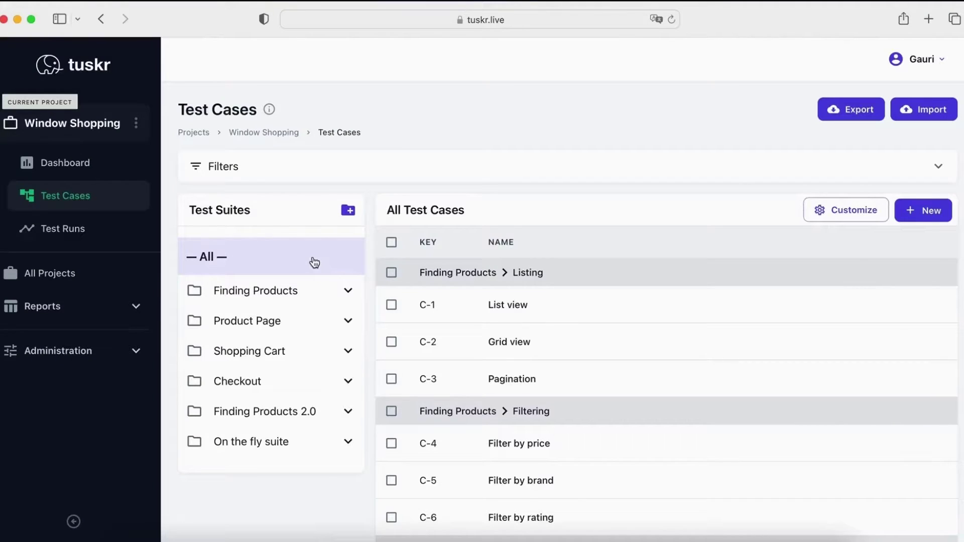
- Reload the All Test Cases list and tick C-1, C-4, C-7 and C-9
click(315, 262)
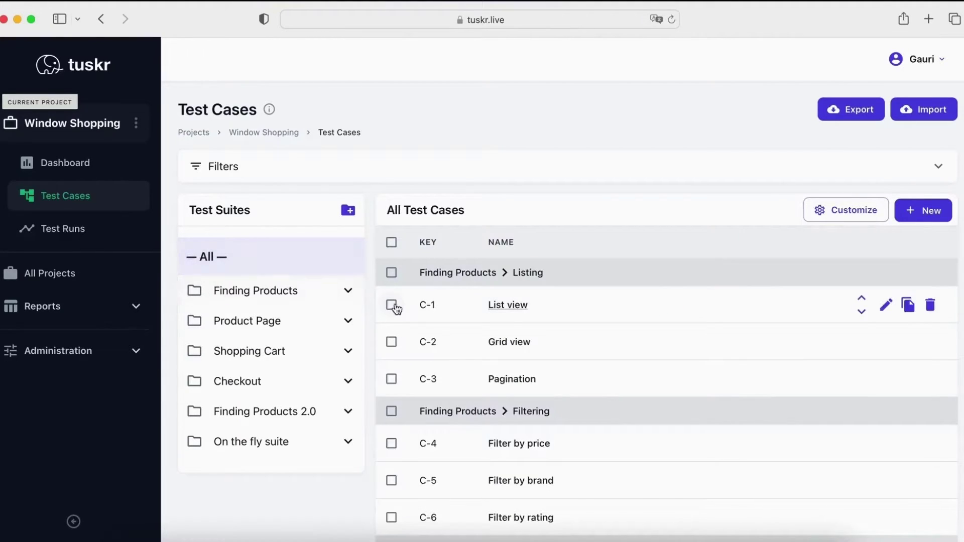
click(391, 305)
scroll(397, 310, down, 3)
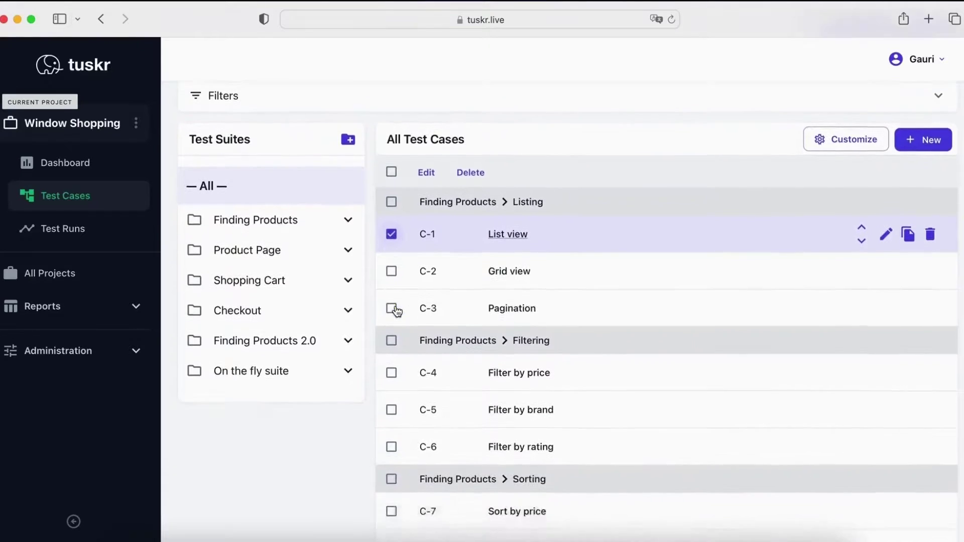
click(392, 358)
scroll(392, 359, down, 3)
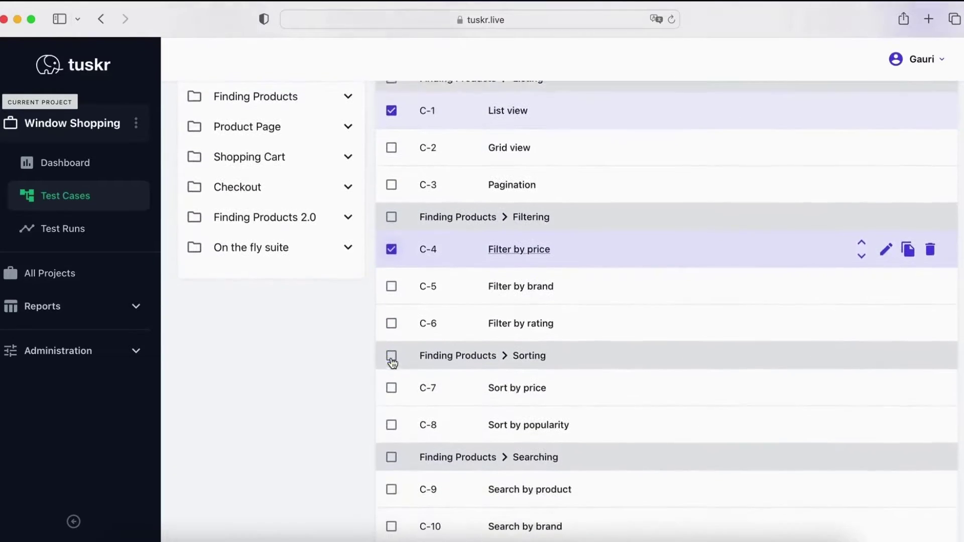
click(391, 389)
scroll(393, 394, down, 2)
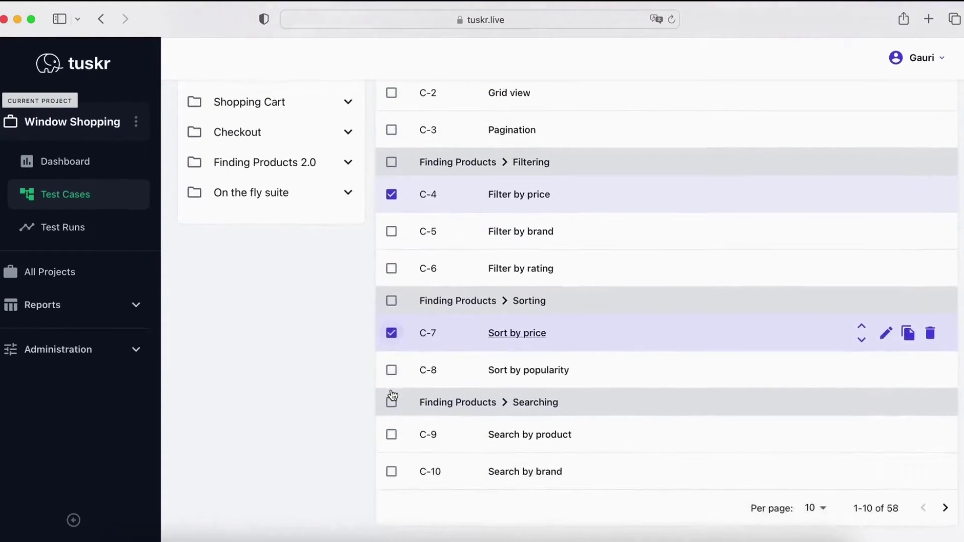
click(391, 435)
scroll(389, 440, up, 5)
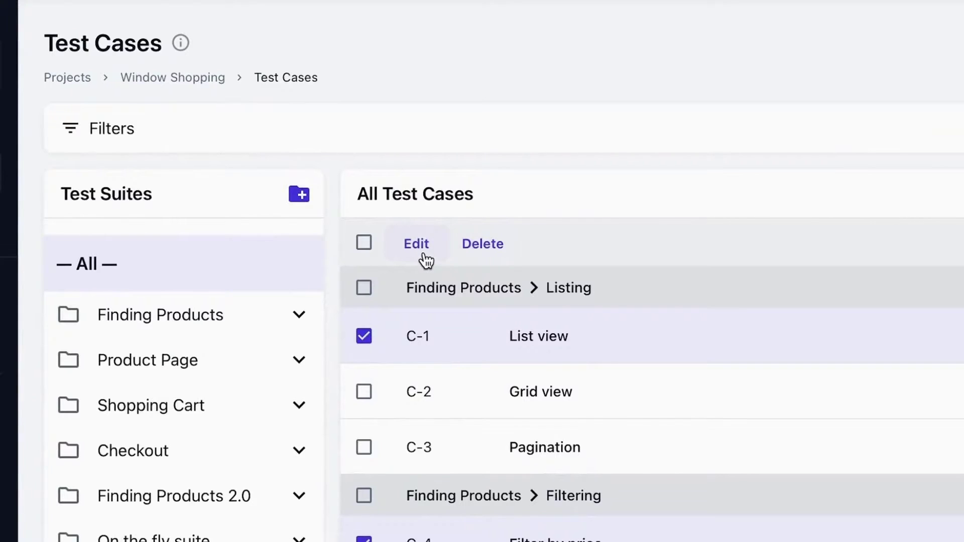
- Bulk-edit the four marked cases so their test plan is Quick-n-Dirty, and save
click(423, 254)
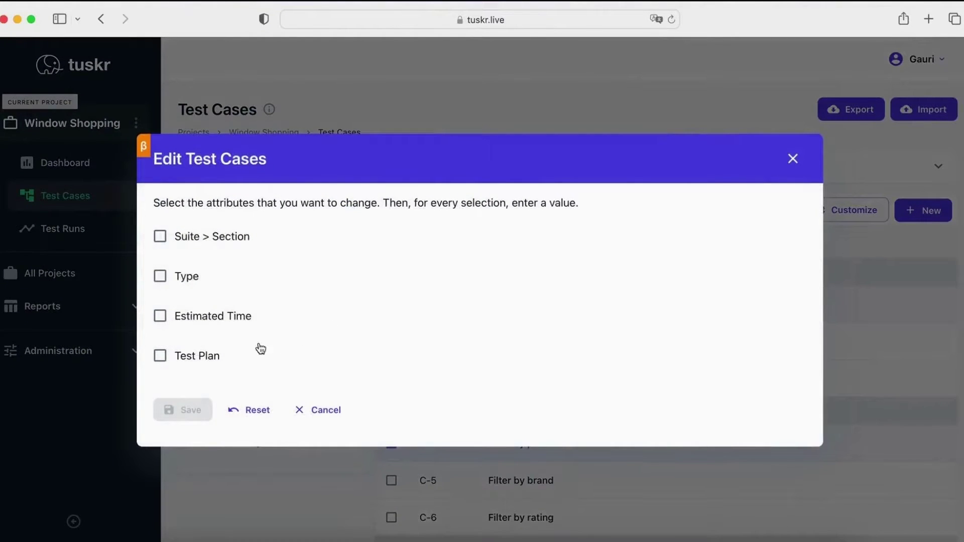
click(204, 359)
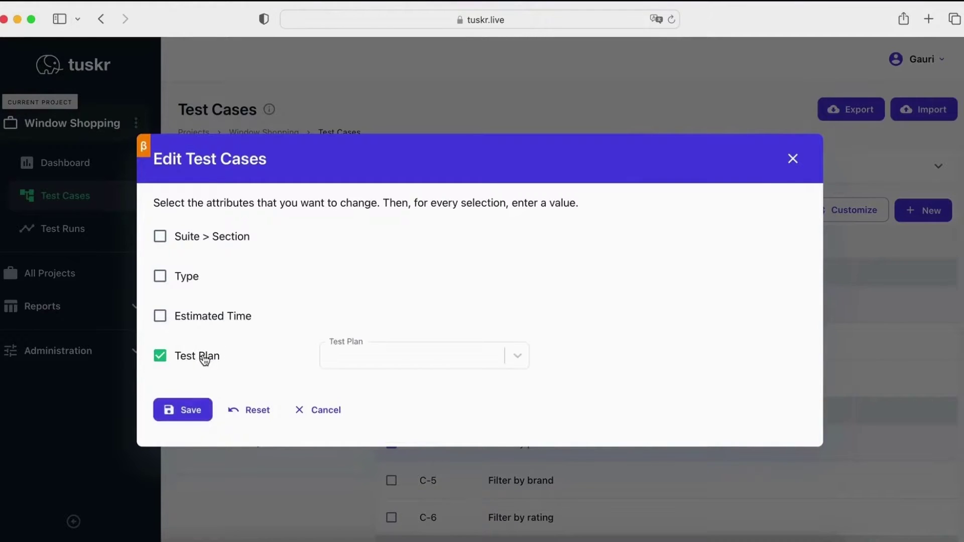
click(346, 362)
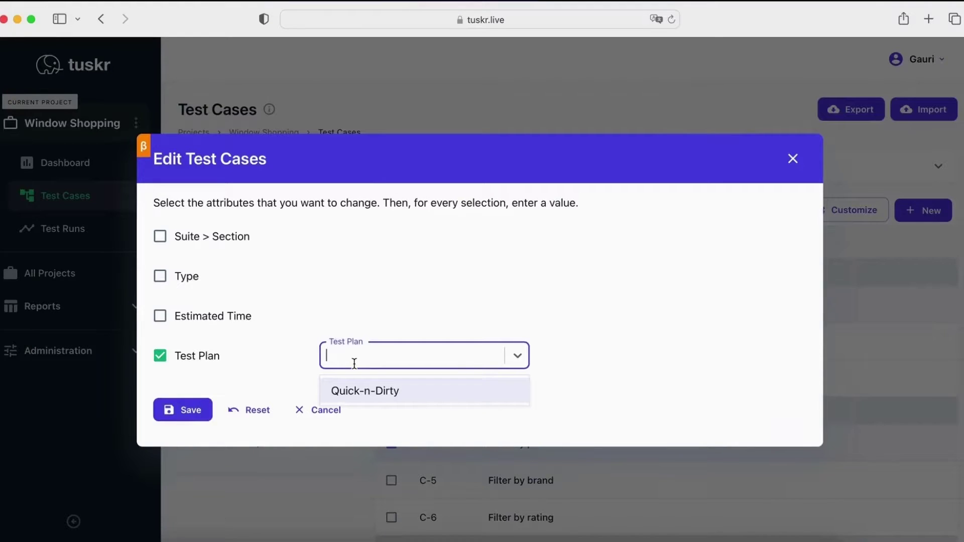
click(356, 391)
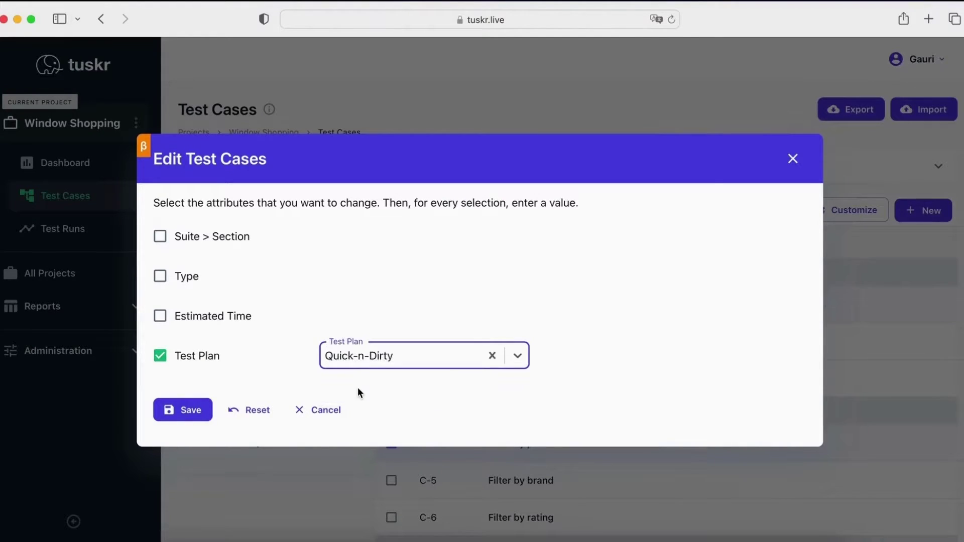
click(208, 409)
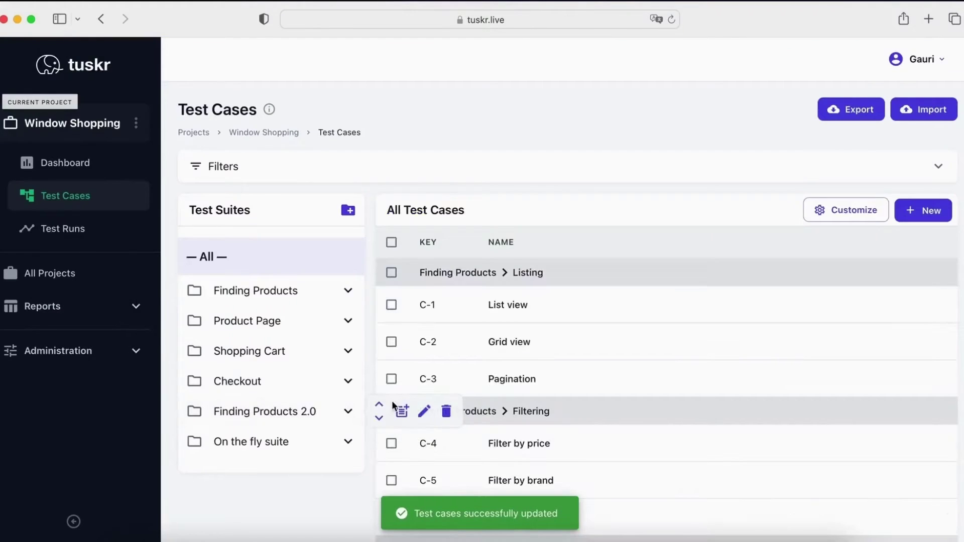
- Filter by the Quick-n-Dirty test plan, listing C-1, C-4, C-7, C-9 and C-60
scroll(392, 401, down, 3)
scroll(391, 404, down, 3)
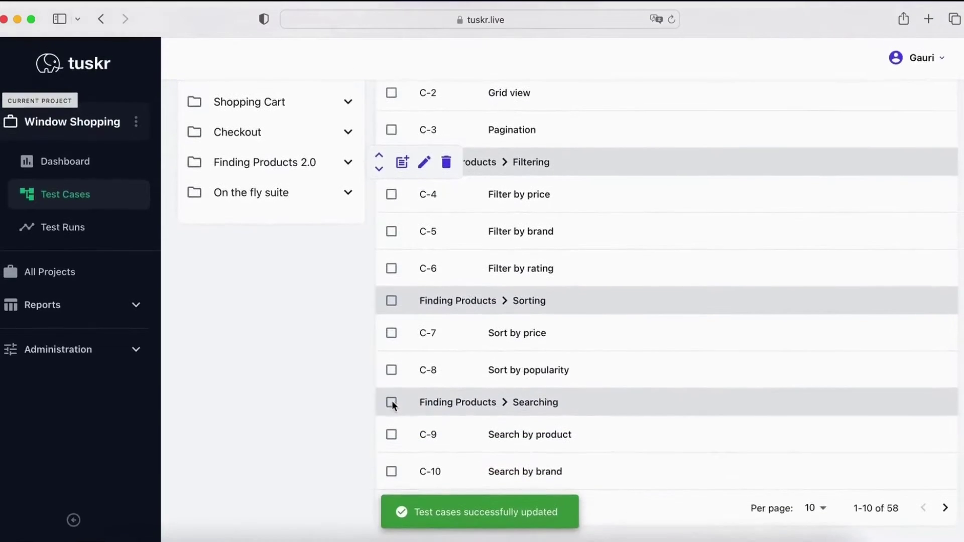
scroll(392, 404, up, 3)
scroll(393, 406, up, 3)
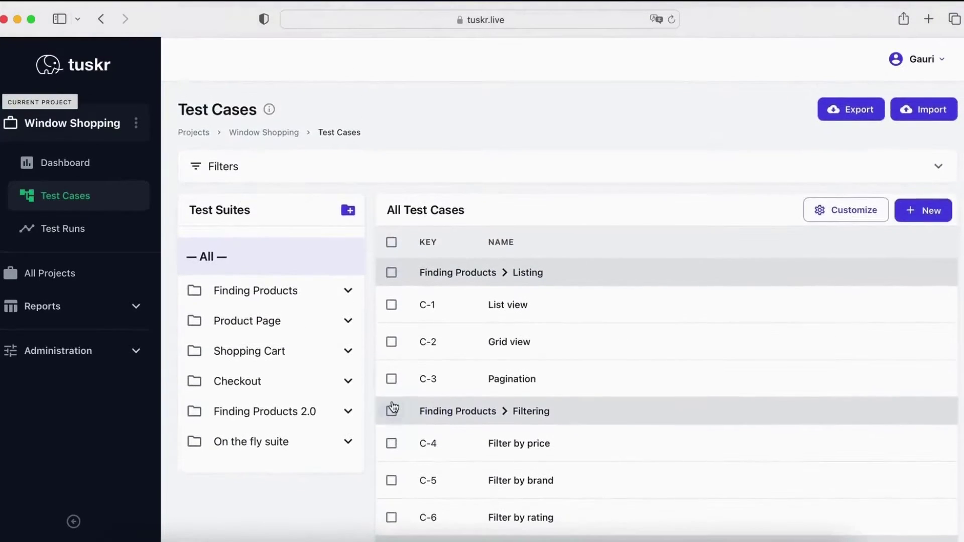
click(438, 169)
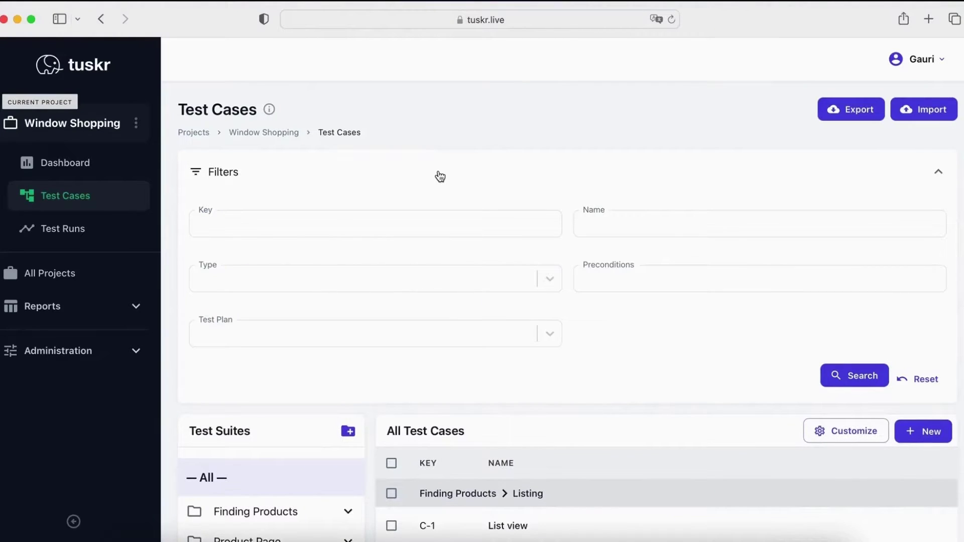
click(428, 329)
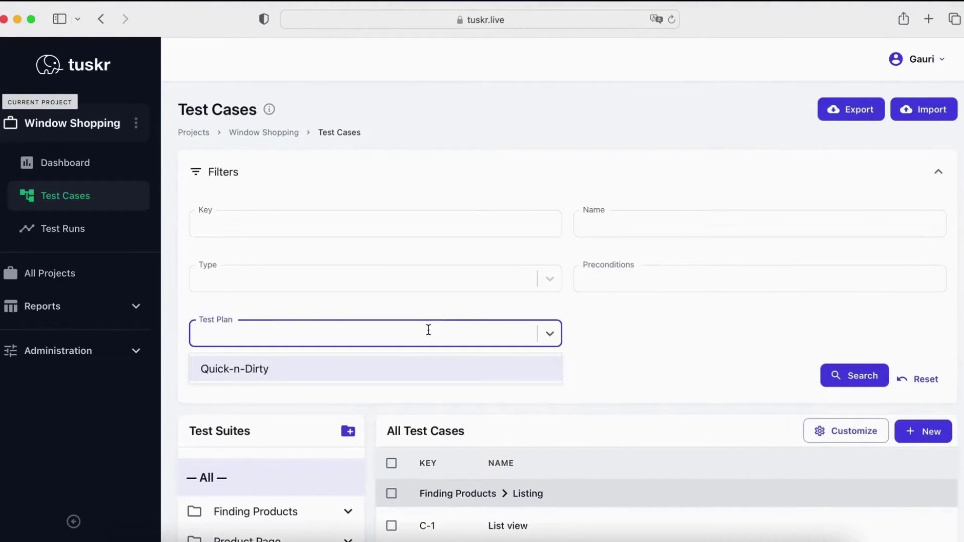
click(430, 369)
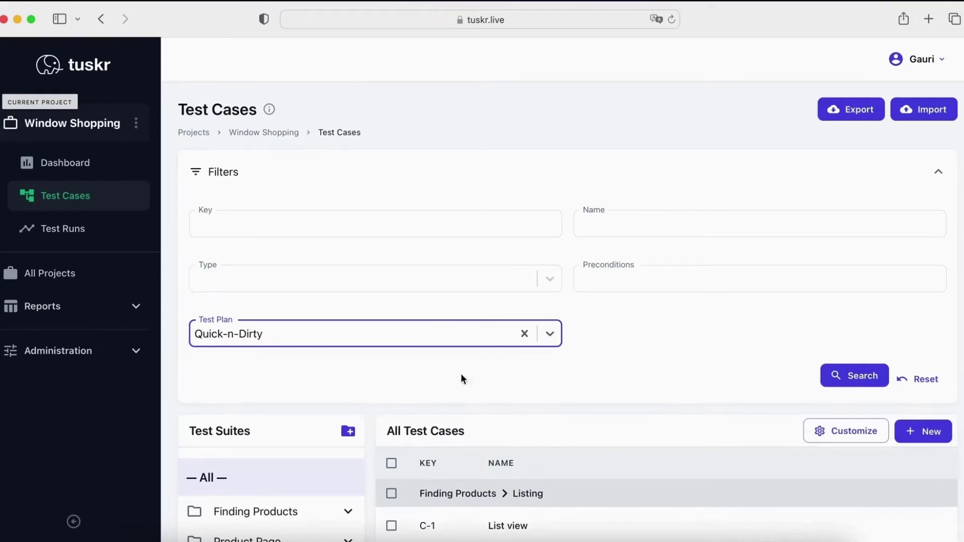
click(857, 375)
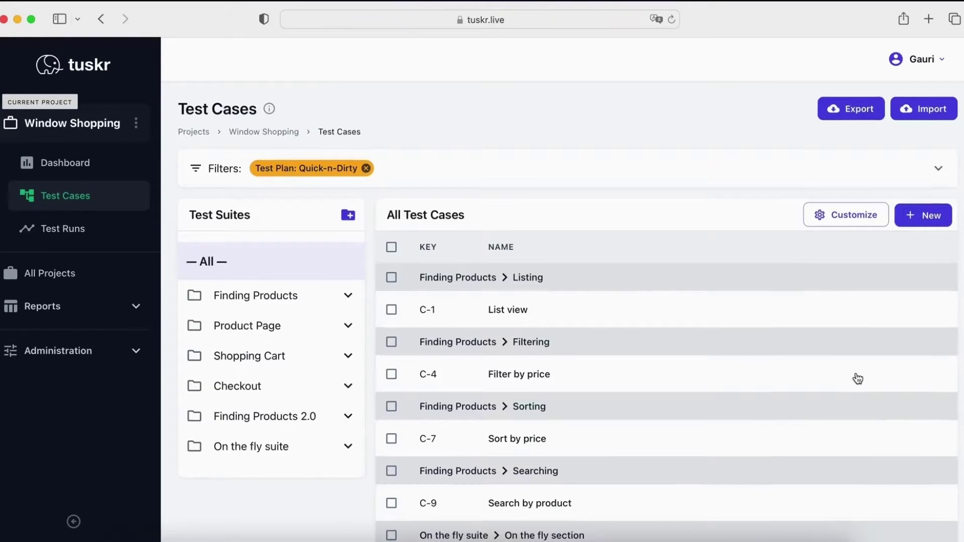
scroll(857, 378, down, 2)
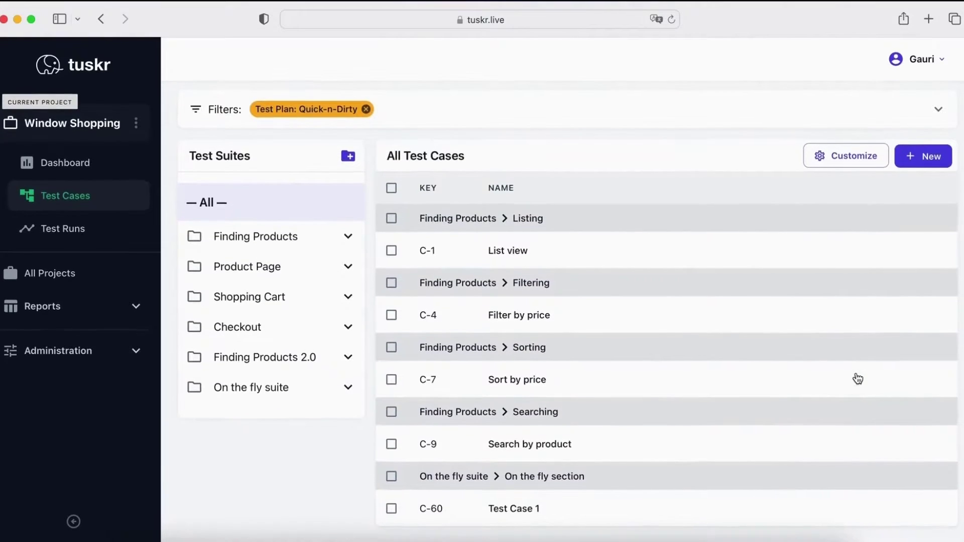
mouse_move(857, 376)
- Remove the 'Test Plan: Quick-n-Dirty' filter chip and scroll through the full list
click(366, 110)
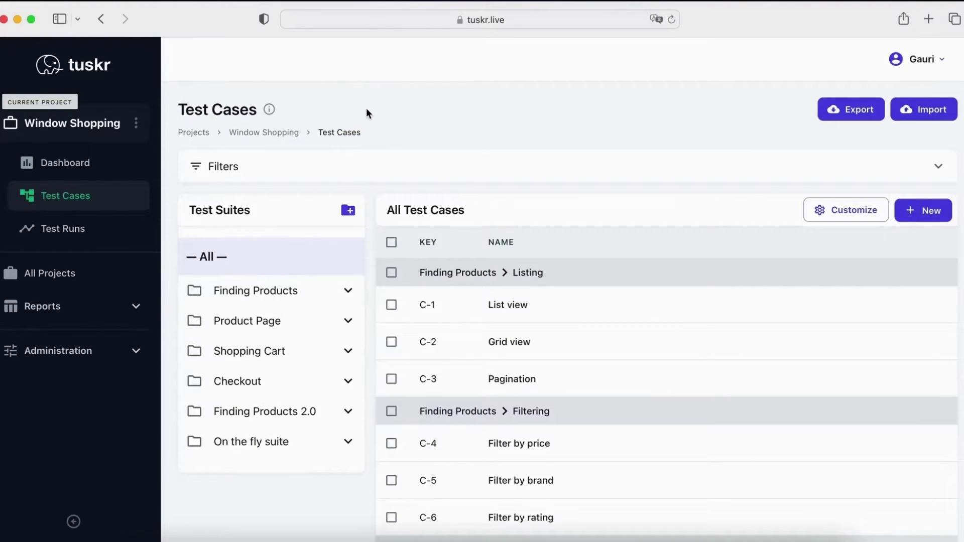
scroll(366, 110, down, 5)
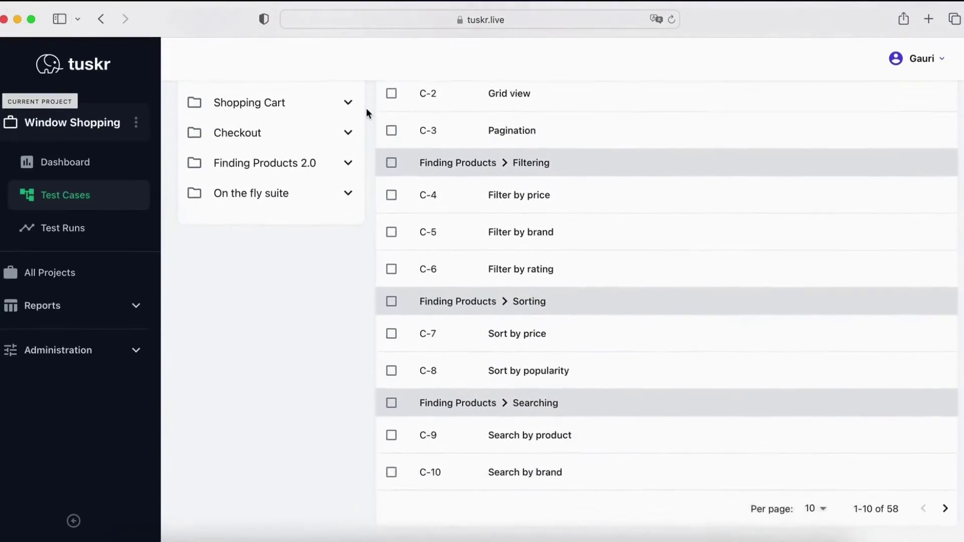
scroll(366, 107, up, 5)
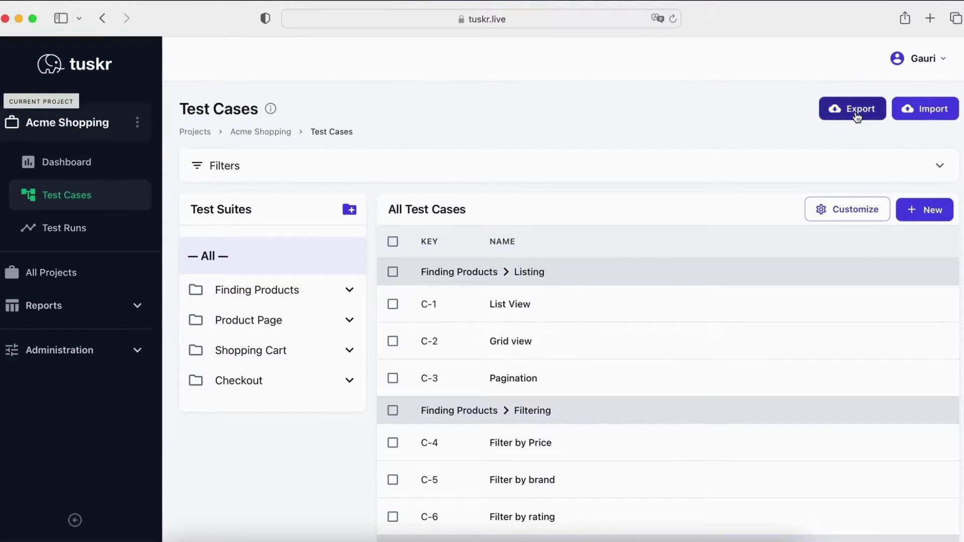
- Export Acme Shopping's 41 test cases and download tuskr-test-cases.csv (8 KB)
click(856, 115)
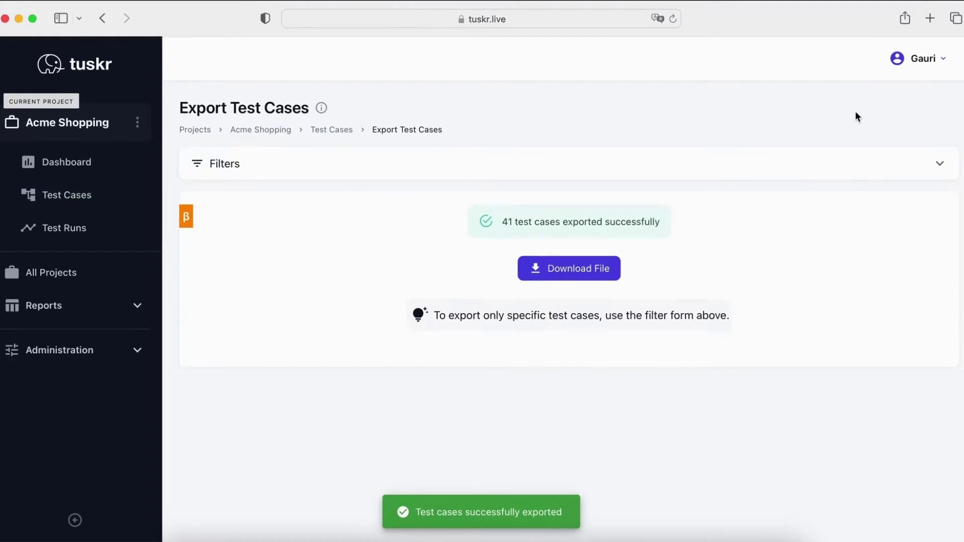
click(861, 169)
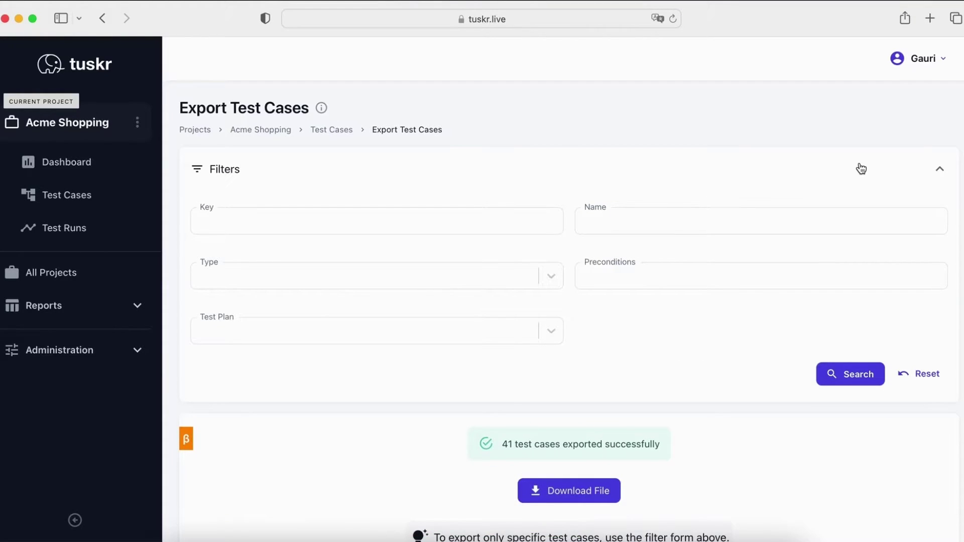
click(860, 169)
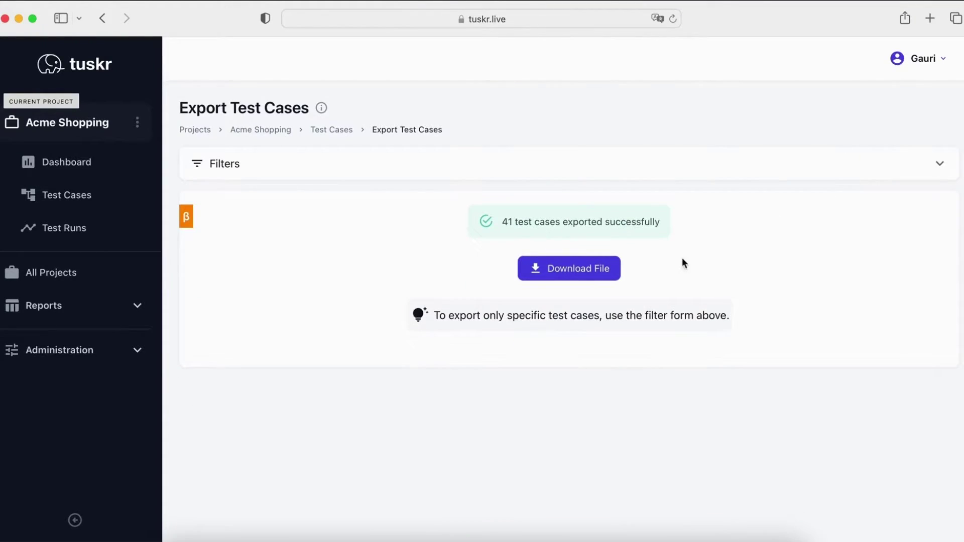
click(601, 275)
click(881, 21)
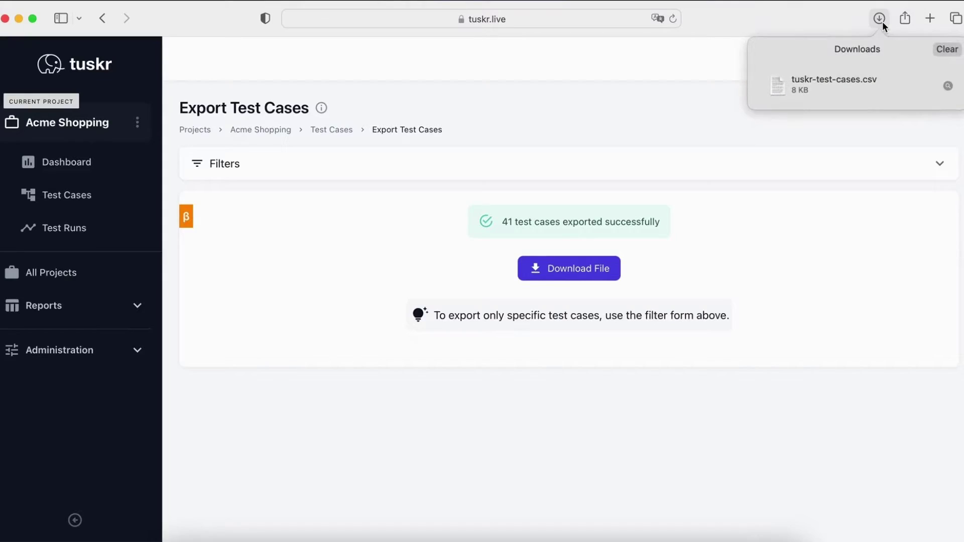
- Open tuskr-test-cases.csv in Excel, dismiss the data-loss warning, and auto-fit columns C and D
double_click(871, 84)
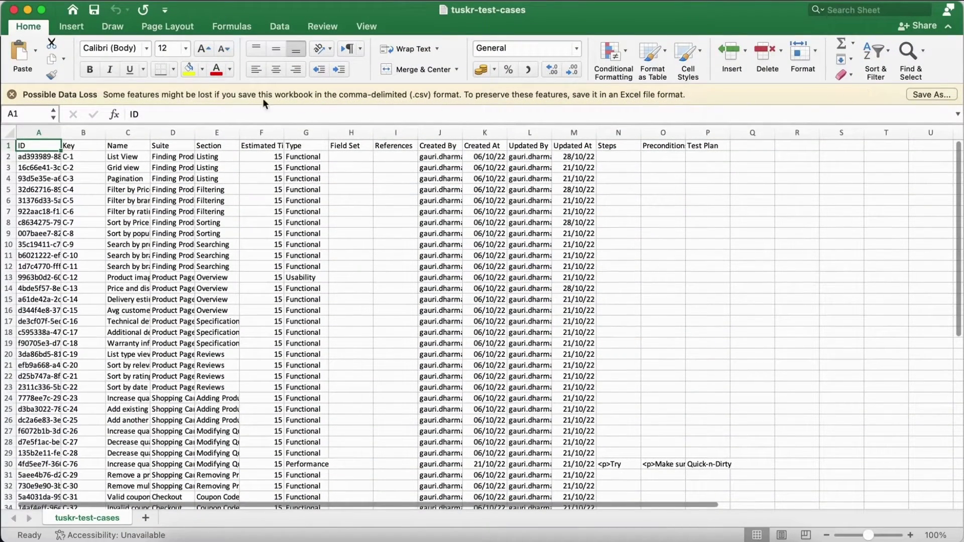
click(12, 95)
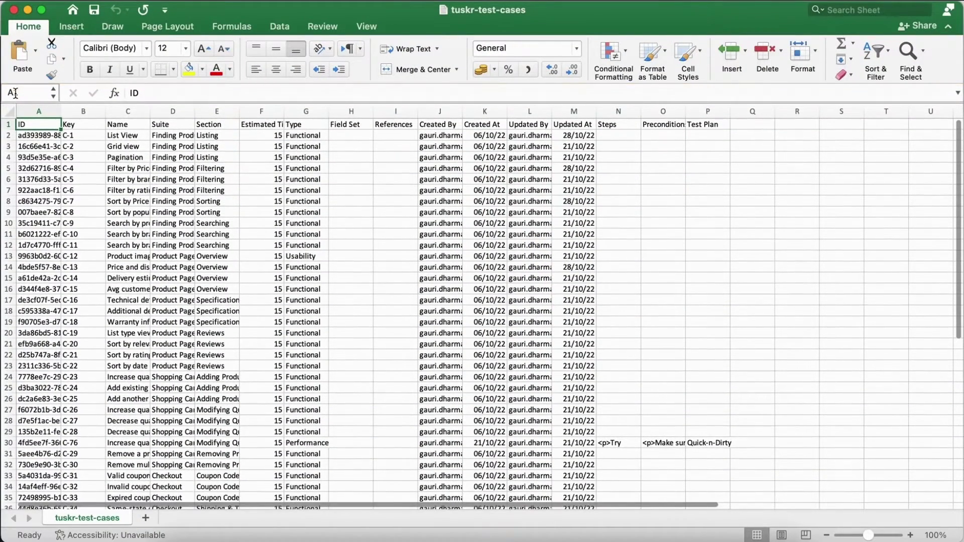
double_click(195, 104)
drag(150, 110, 150, 111)
double_click(150, 111)
- Rename cell C2 to List View 2.0, then bring up Find & Select
click(166, 135)
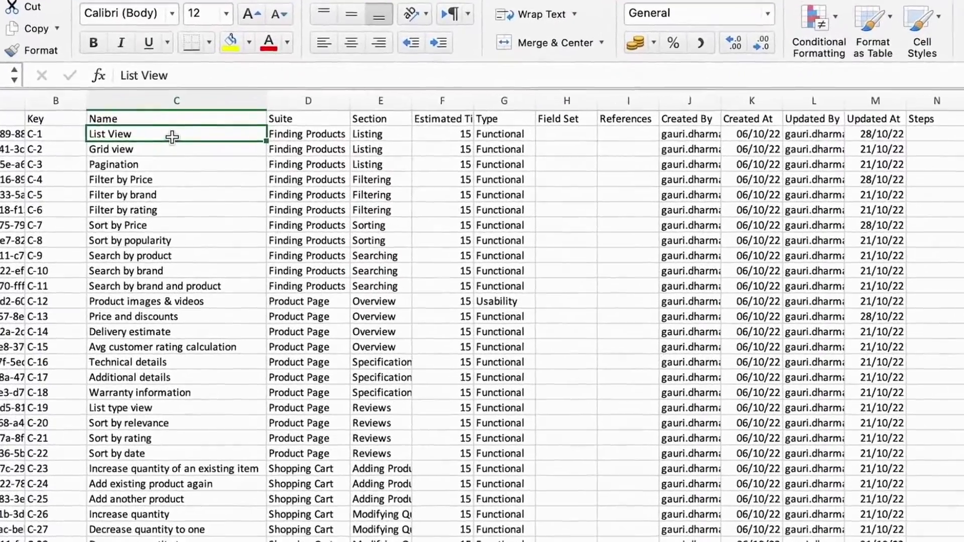
double_click(172, 136)
text(2.0)
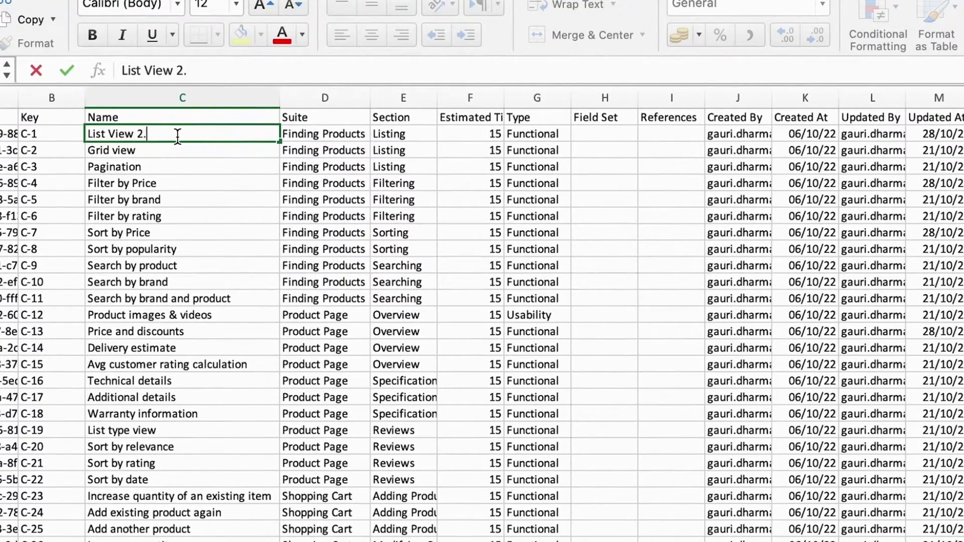
key(Return)
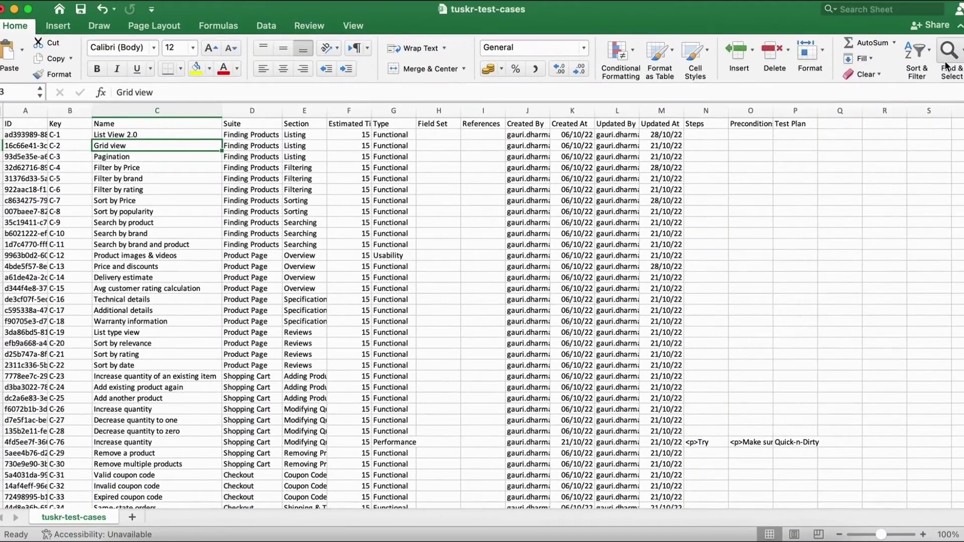
click(946, 66)
- Replace Price with Cost in all three matching test case names
click(943, 93)
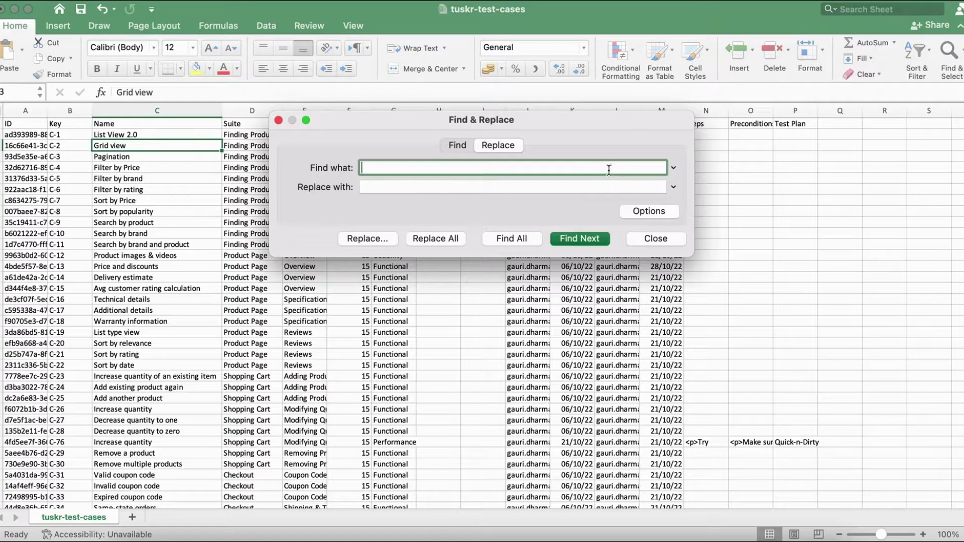
text(Price)
click(600, 187)
text(Cost)
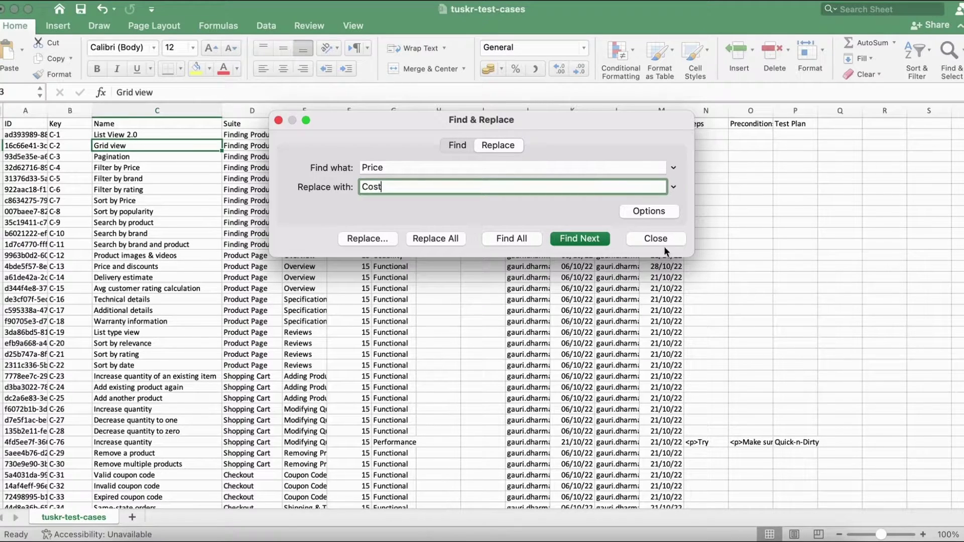
click(525, 236)
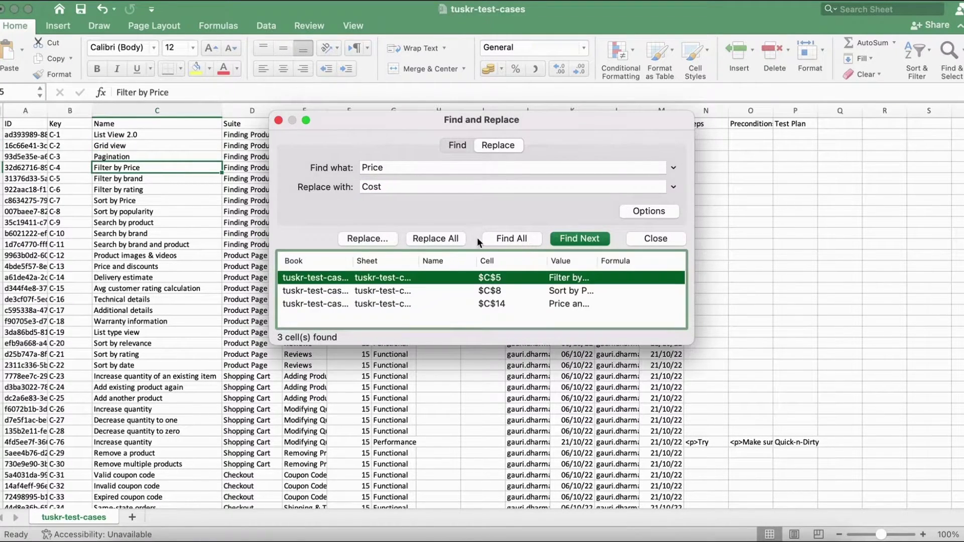
click(437, 238)
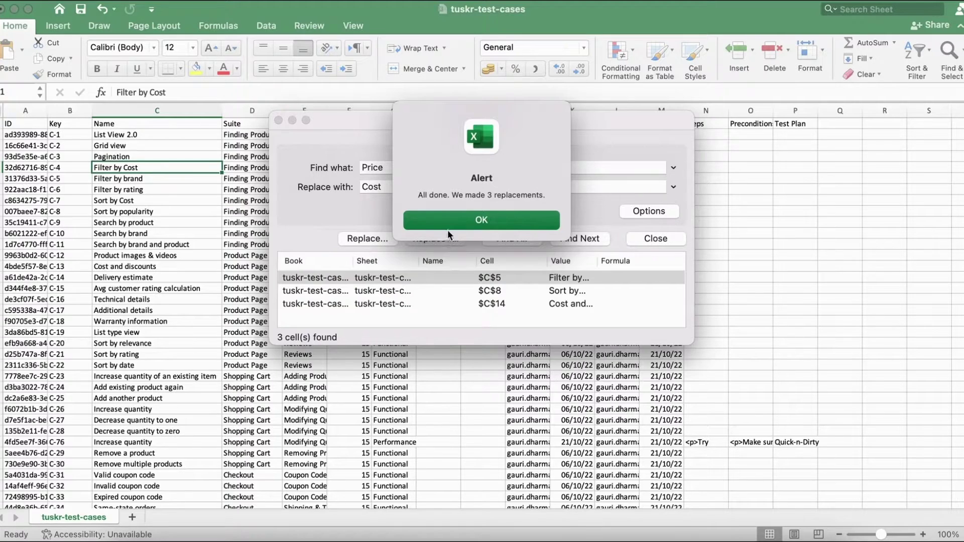
click(448, 219)
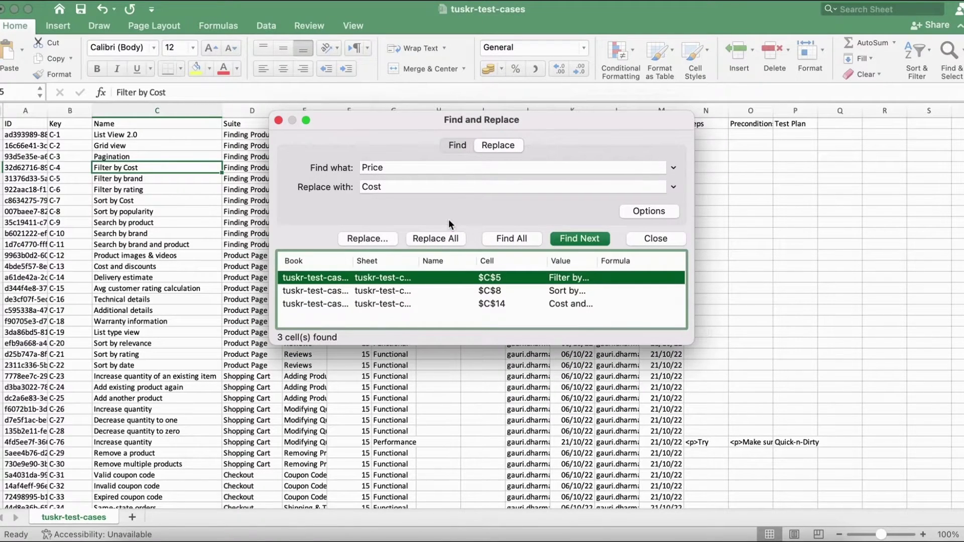
click(279, 120)
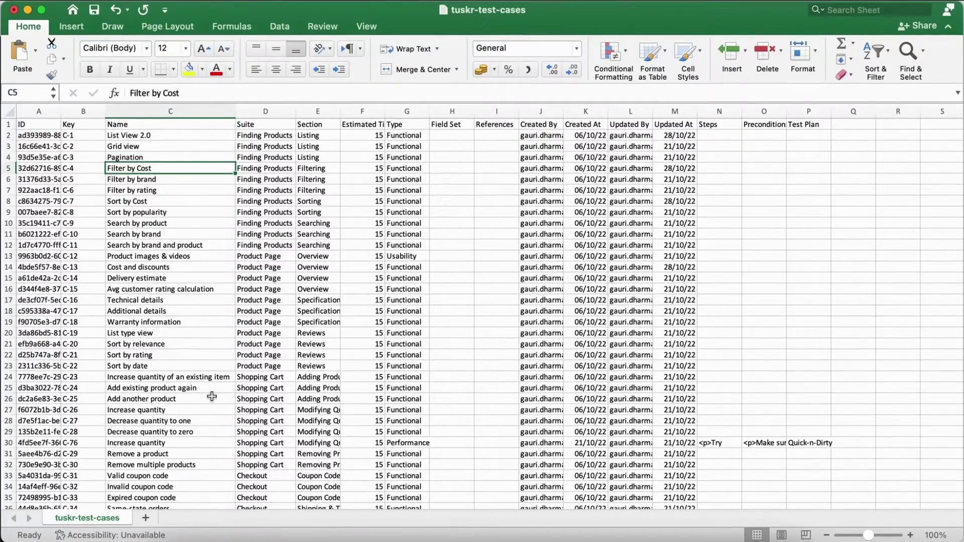
- Add an Email Coupon row: Promotions, New User, 15, Performance
scroll(212, 397, down, 5)
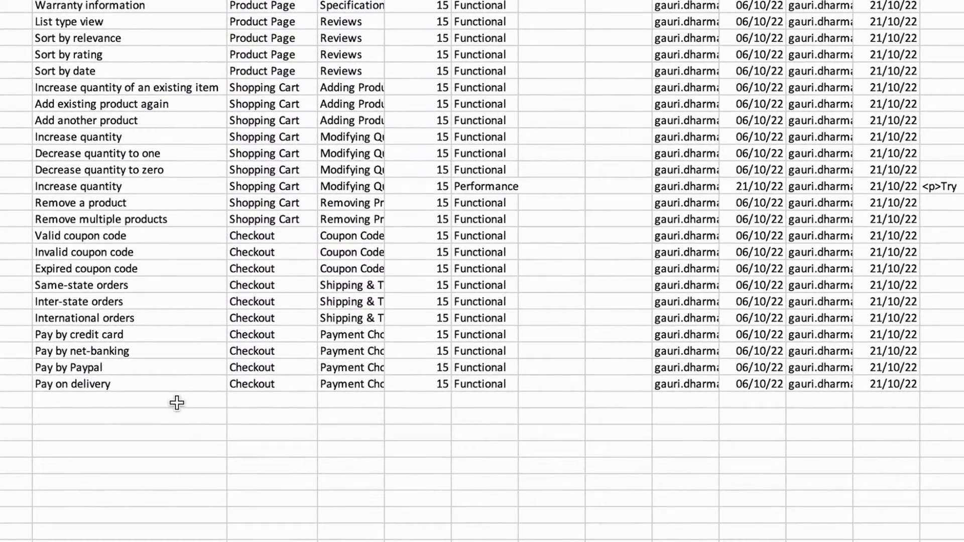
click(178, 405)
text(E)
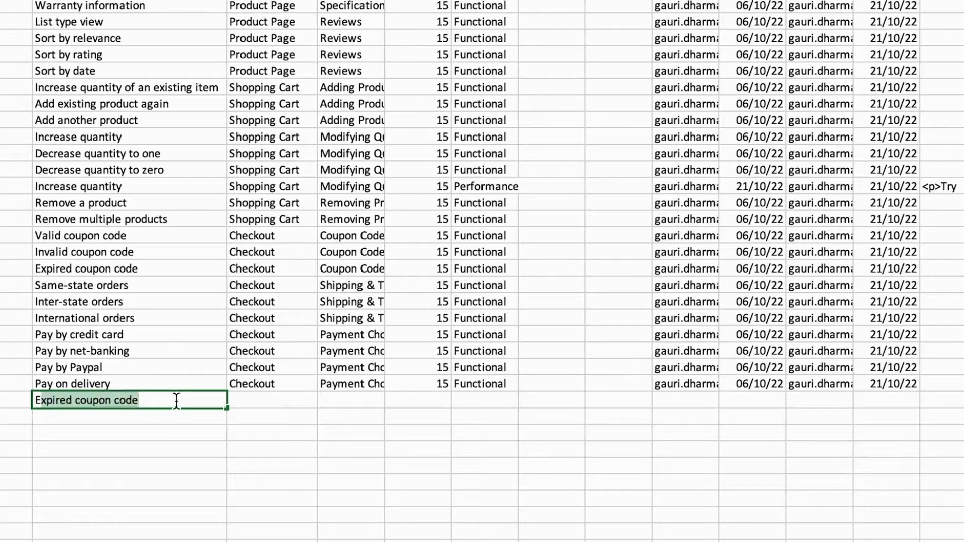
text(mail Coupon)
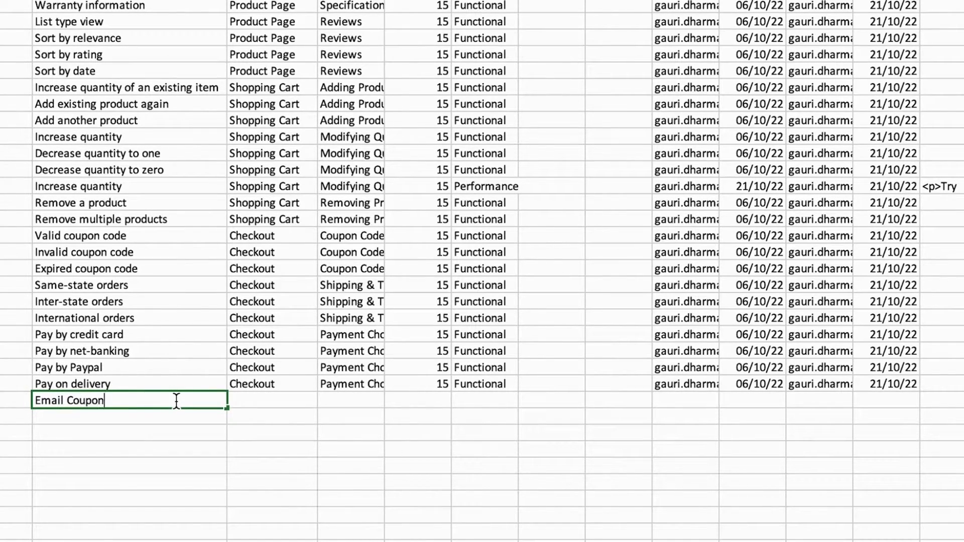
key(Tab)
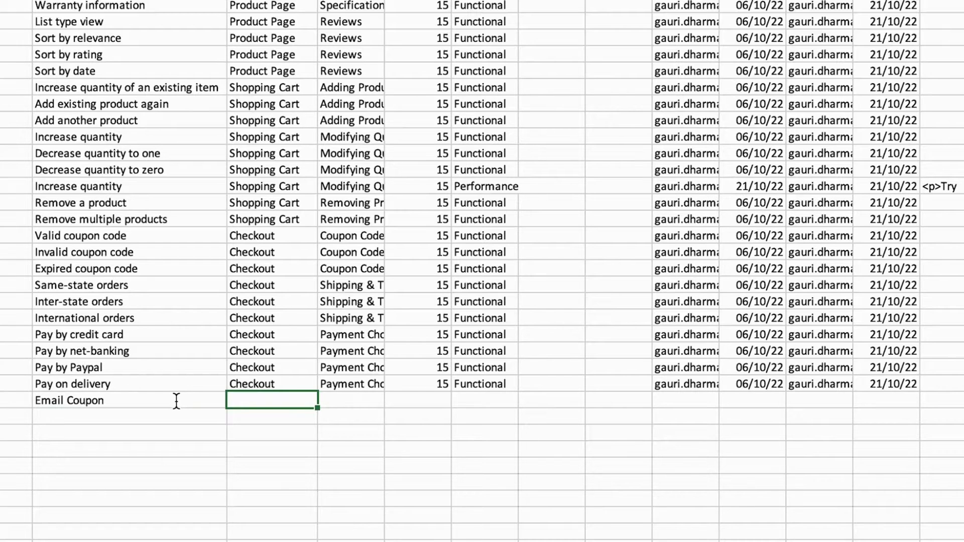
text(Promotions)
key(Tab)
text(New)
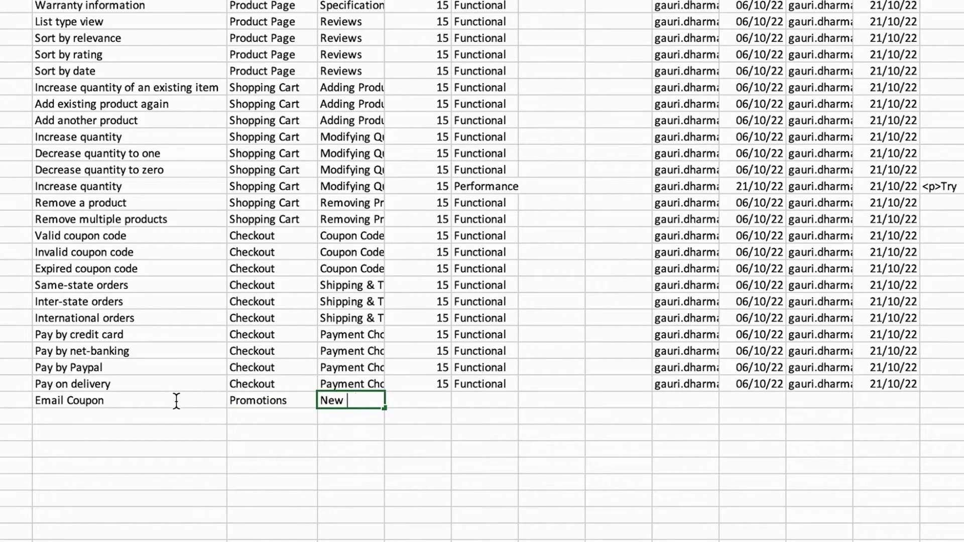
text( User)
key(Tab)
text(15)
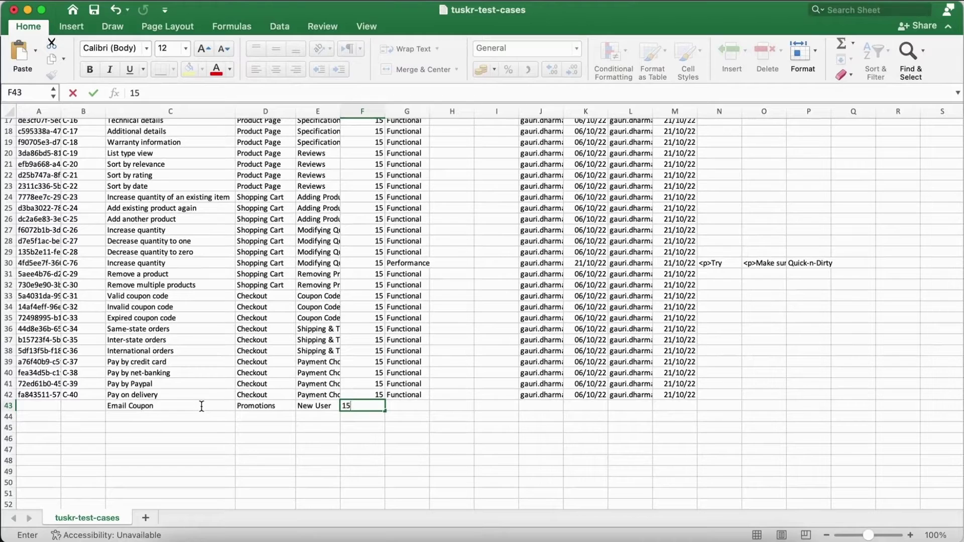
key(Tab)
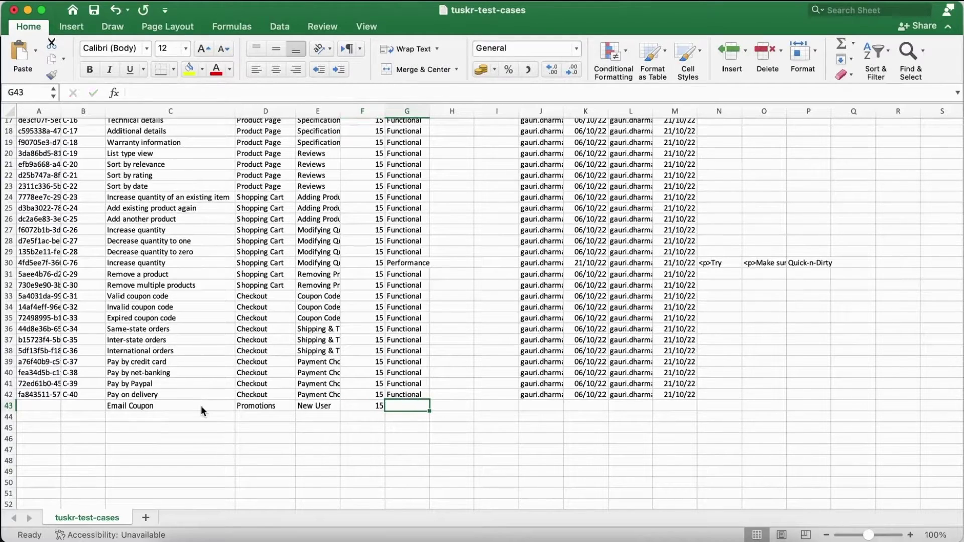
text(Performance)
key(Return)
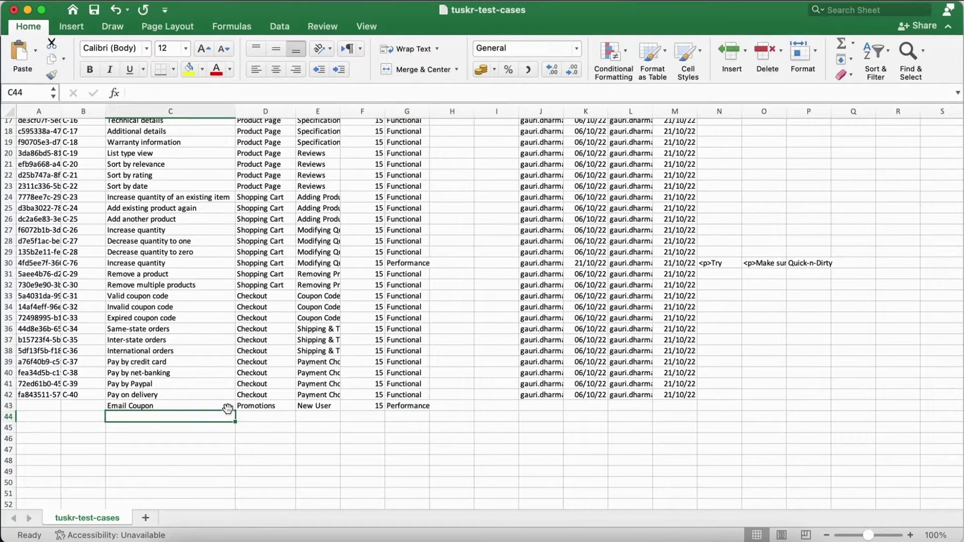
- Save the sheet as tuskr-test-cases
click(93, 15)
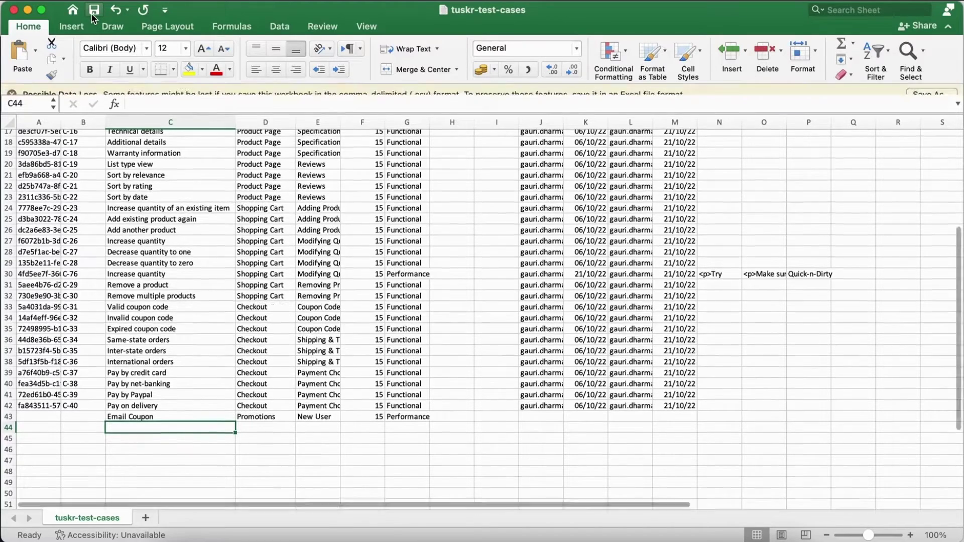
click(911, 94)
click(658, 350)
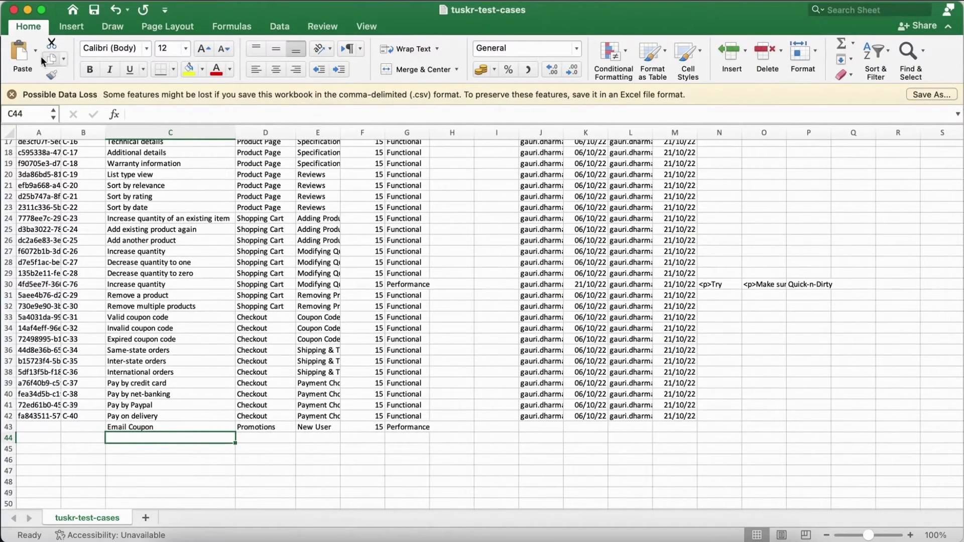
- Close Excel, clear Safari's downloads, and return to the project's Test Cases
click(14, 10)
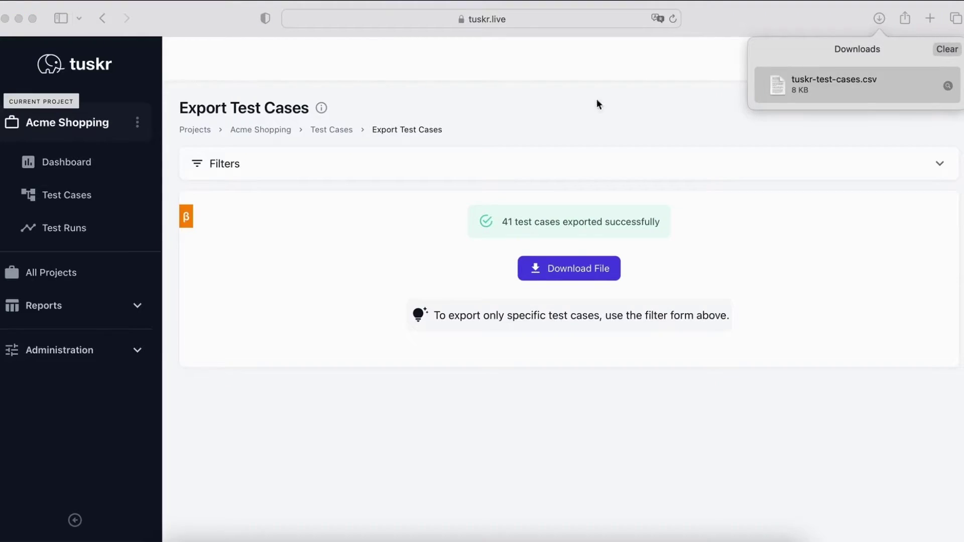
click(946, 49)
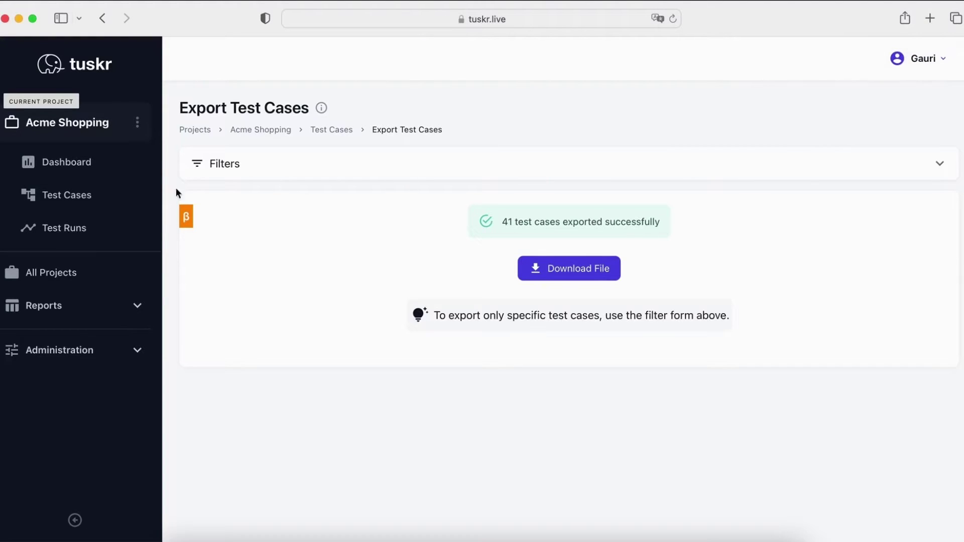
click(72, 194)
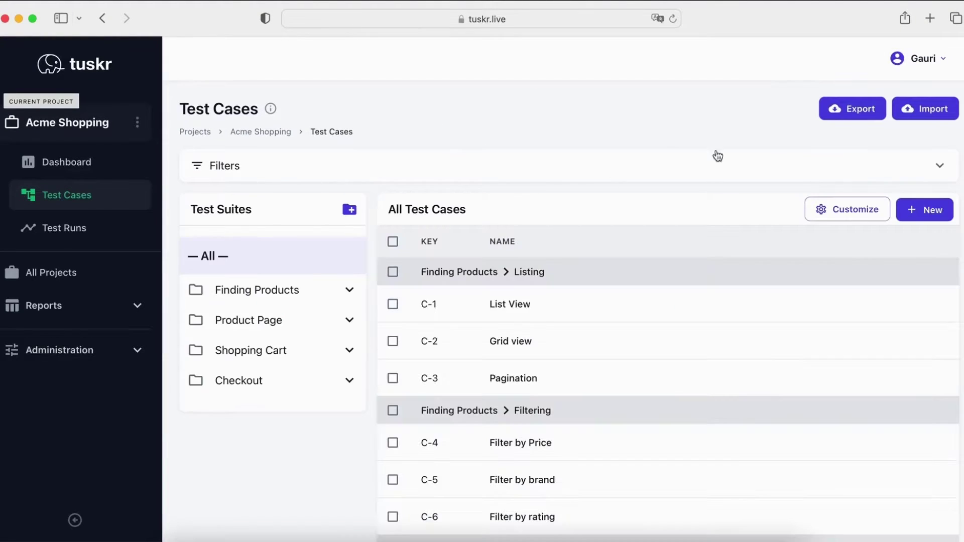
- Import tuskr-test-cases.csv with both create-missing suites and sections toggles on
click(927, 107)
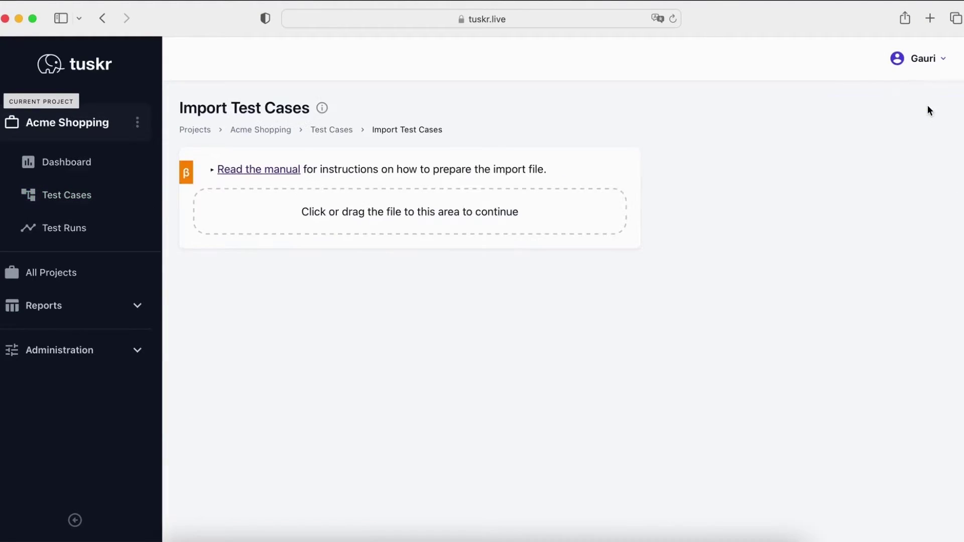
click(588, 231)
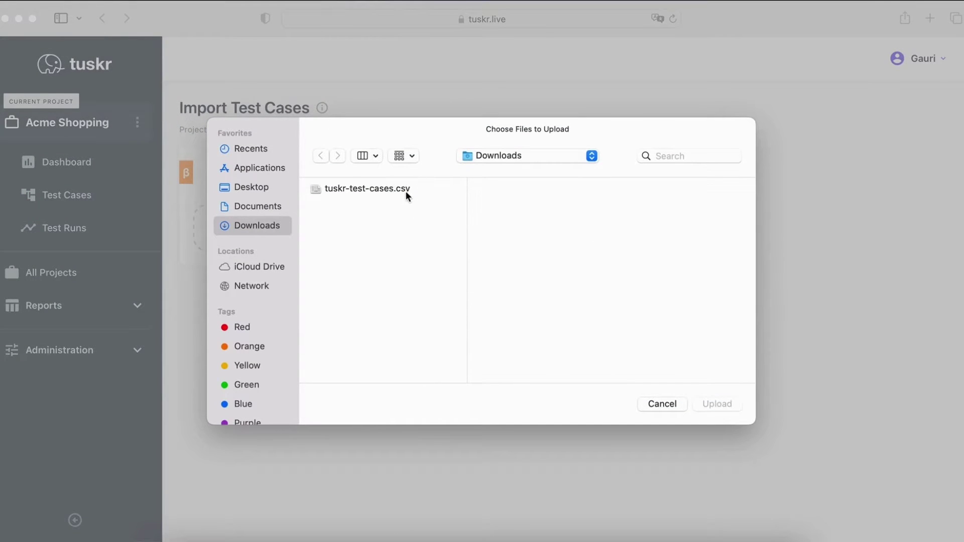
click(405, 191)
click(711, 400)
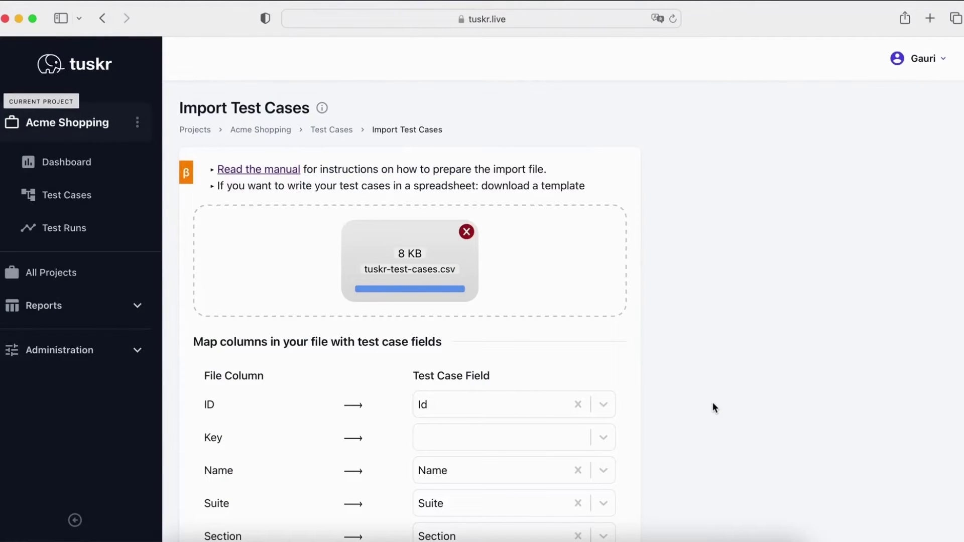
scroll(712, 402, down, 7)
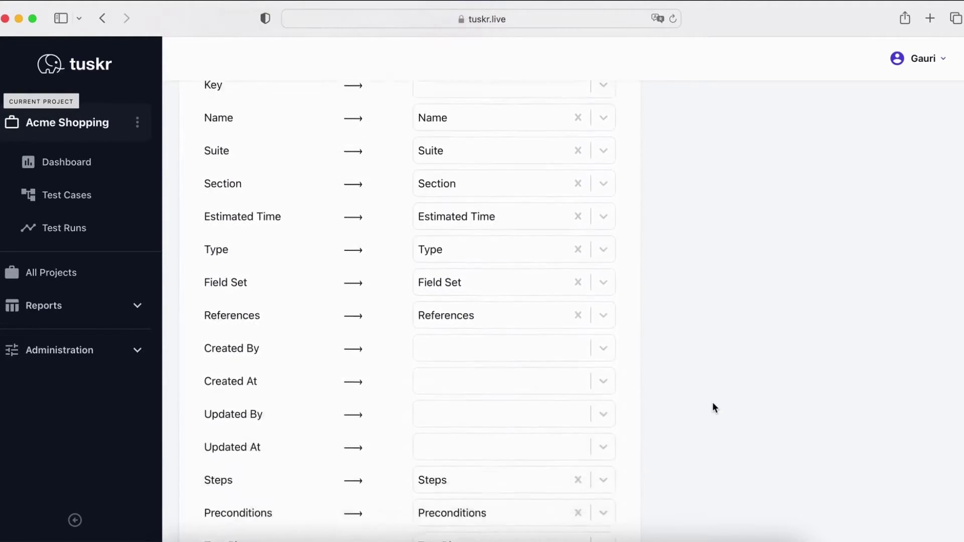
scroll(712, 408, down, 3)
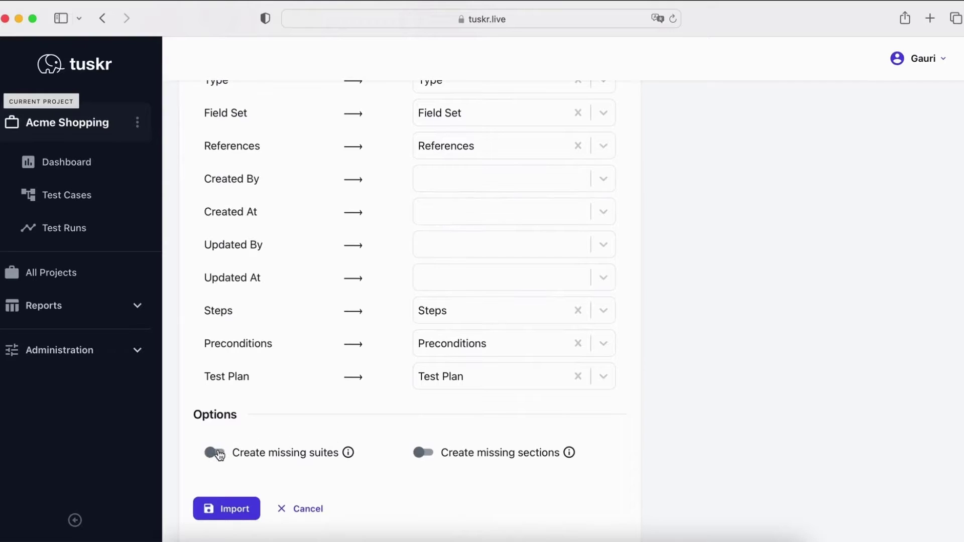
click(216, 452)
click(423, 453)
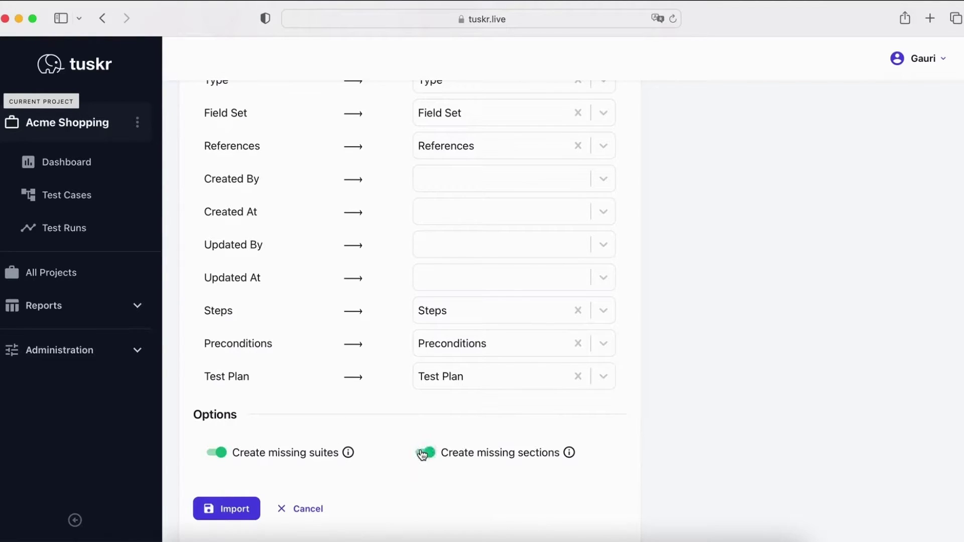
click(245, 504)
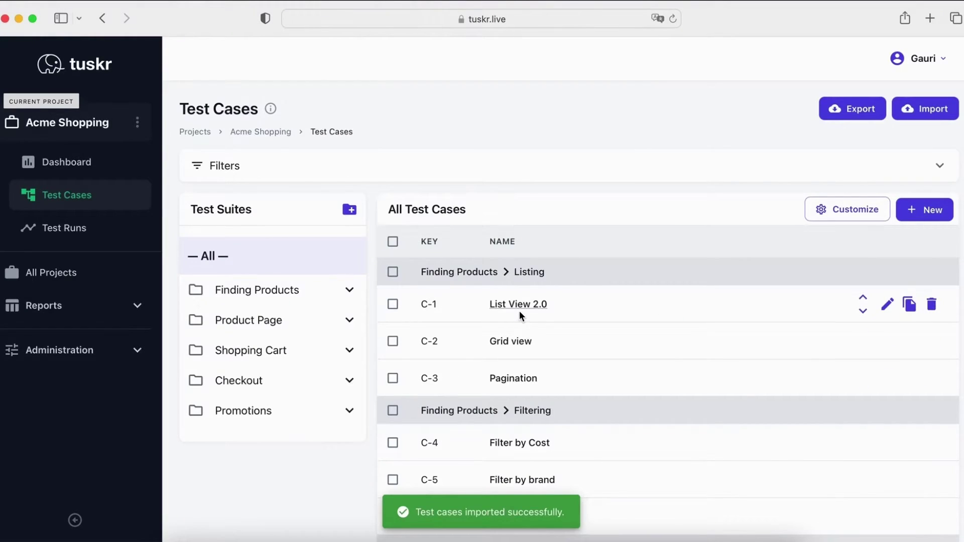
- Open Email Coupon (C-87) under Promotions › New User to confirm the import
scroll(519, 311, down, 3)
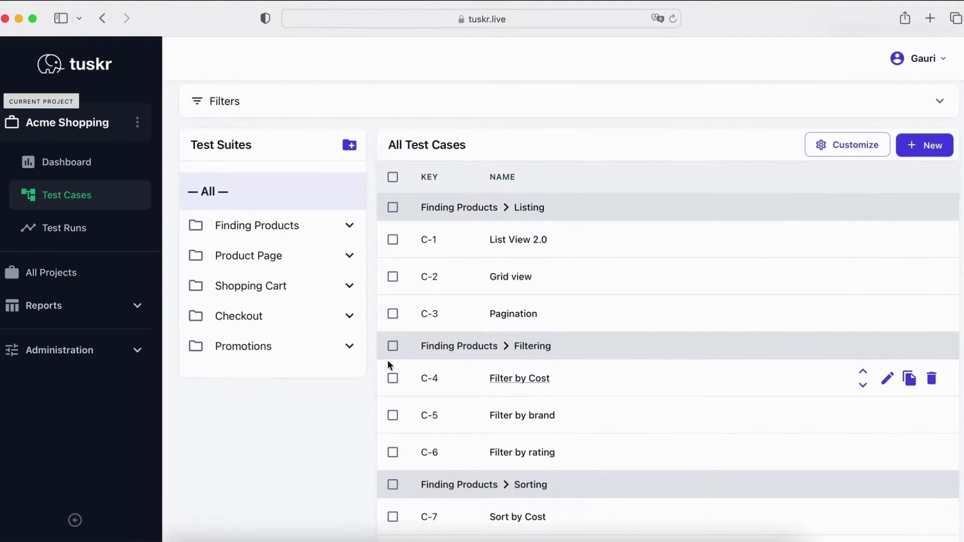
click(334, 355)
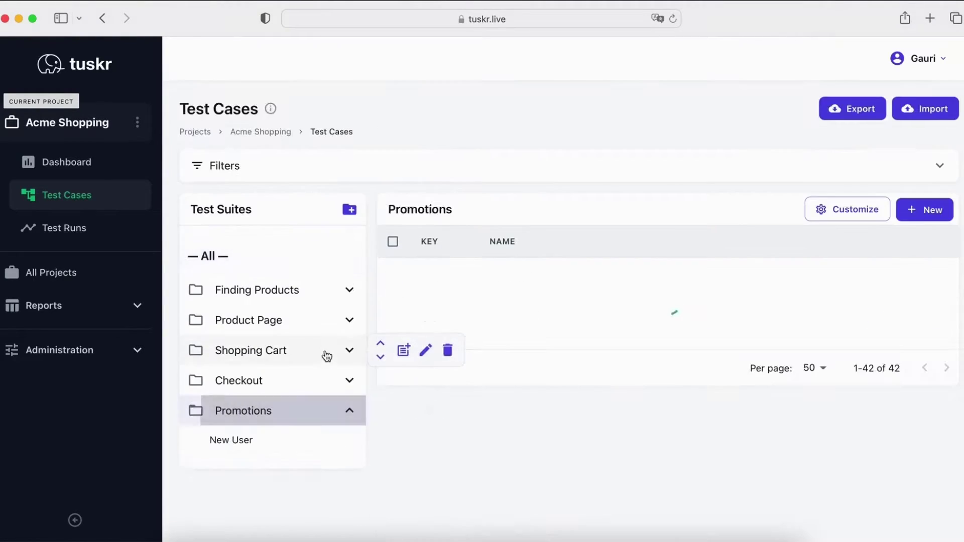
click(309, 443)
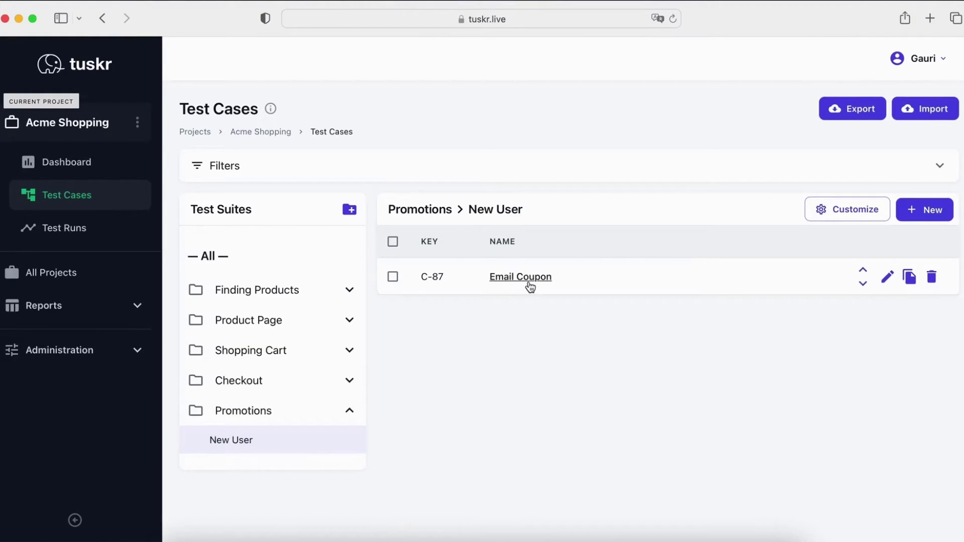
click(530, 284)
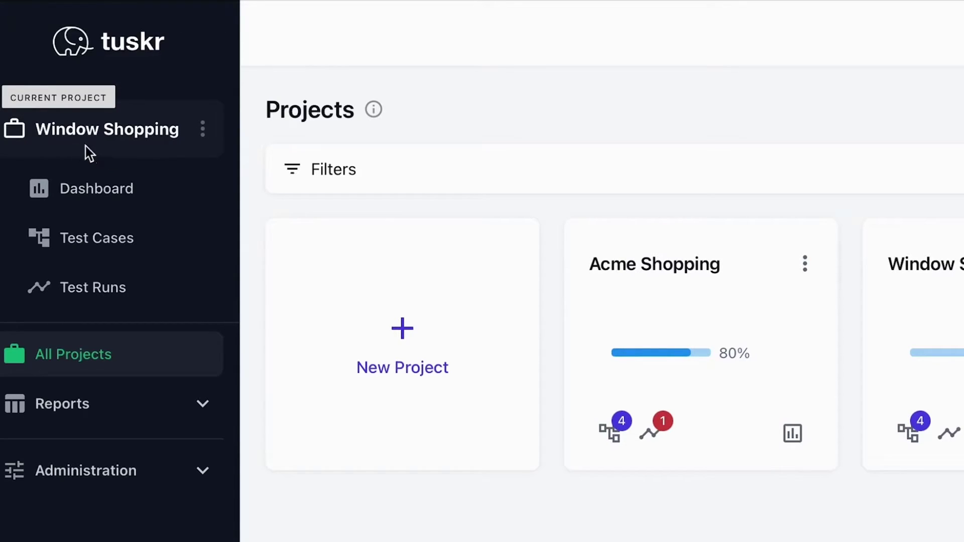
- Create a test run named 'Quick Test', assign it to a team member, and set its deadline to 20 Oct 2022
click(125, 286)
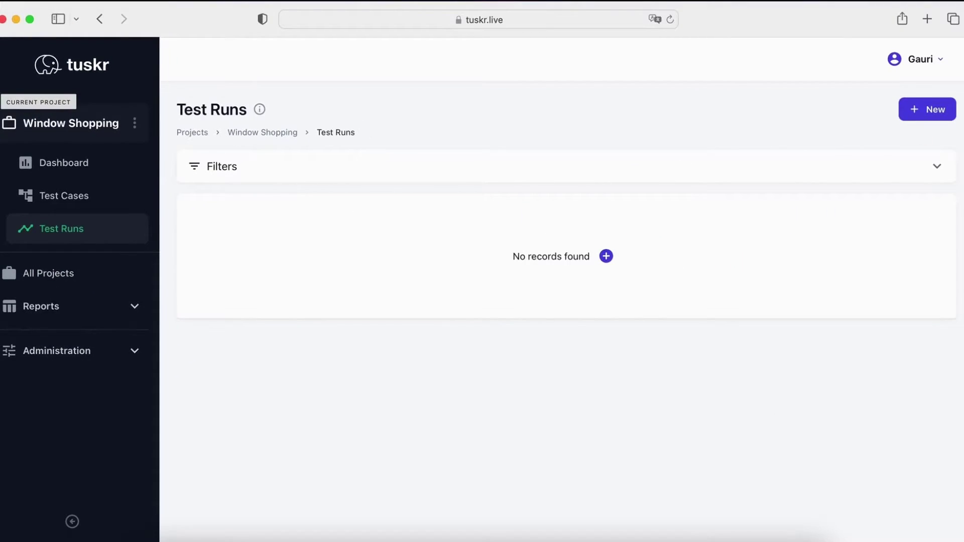
click(949, 115)
click(531, 189)
text(Quick Test)
click(501, 286)
click(499, 341)
click(539, 334)
click(383, 507)
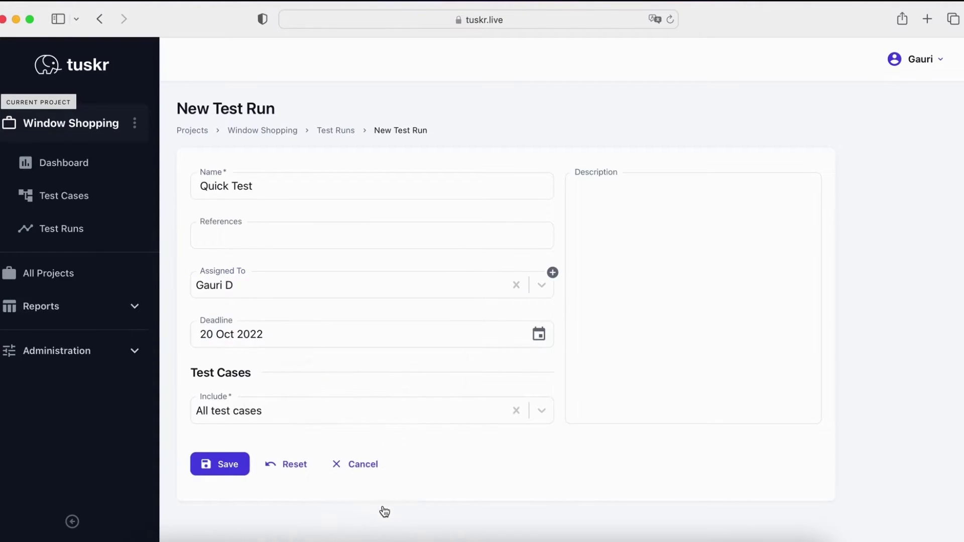
click(386, 415)
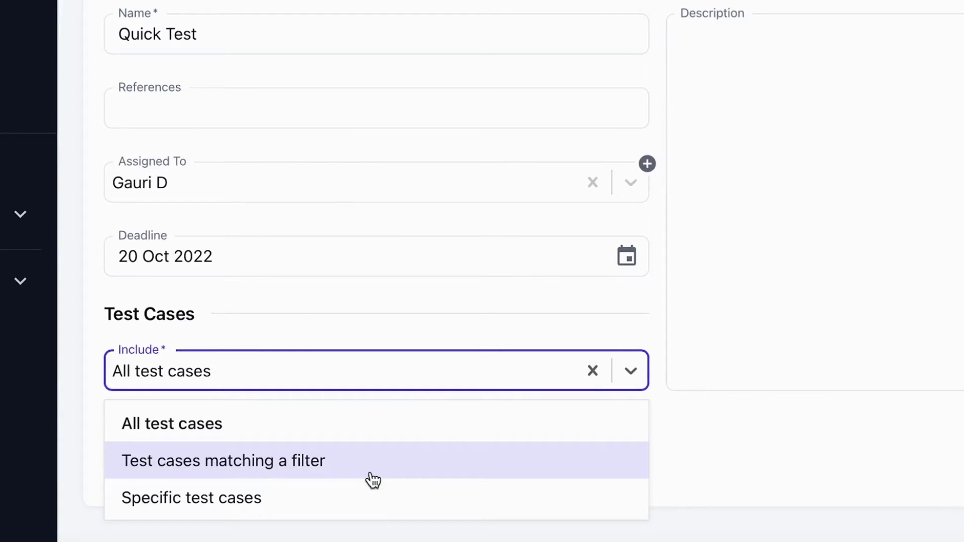
- Include the 19 test cases matching the Quick-n-Dirty test plan filter and save the Quick Test run
click(371, 477)
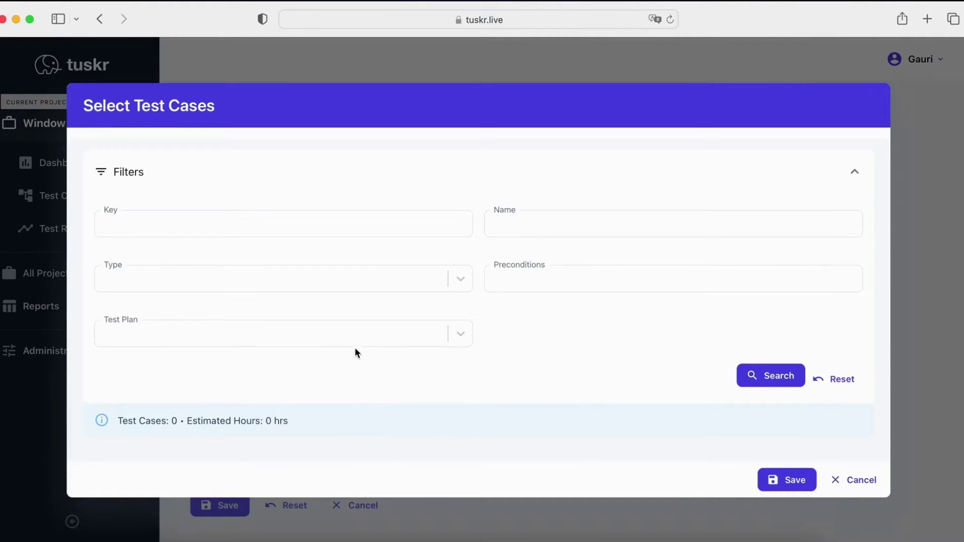
click(351, 336)
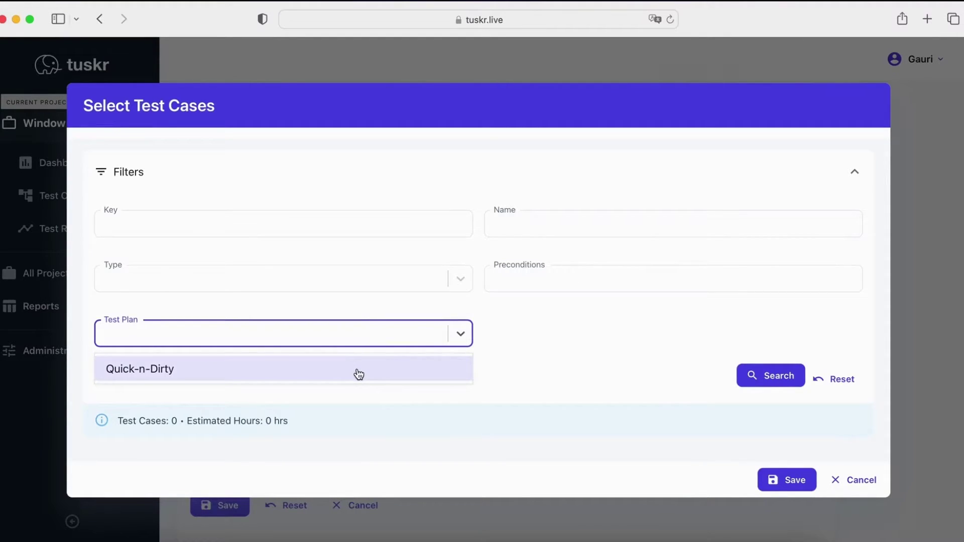
click(358, 373)
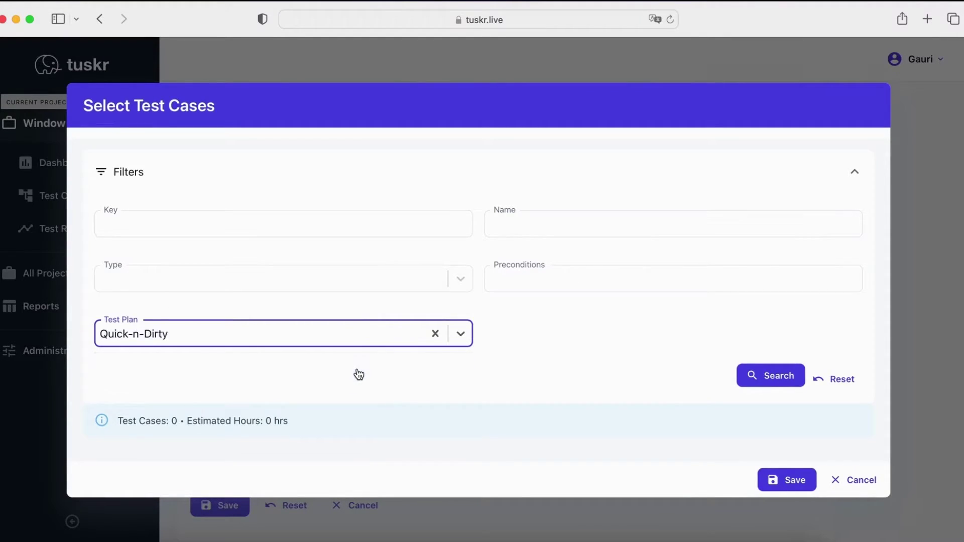
click(800, 374)
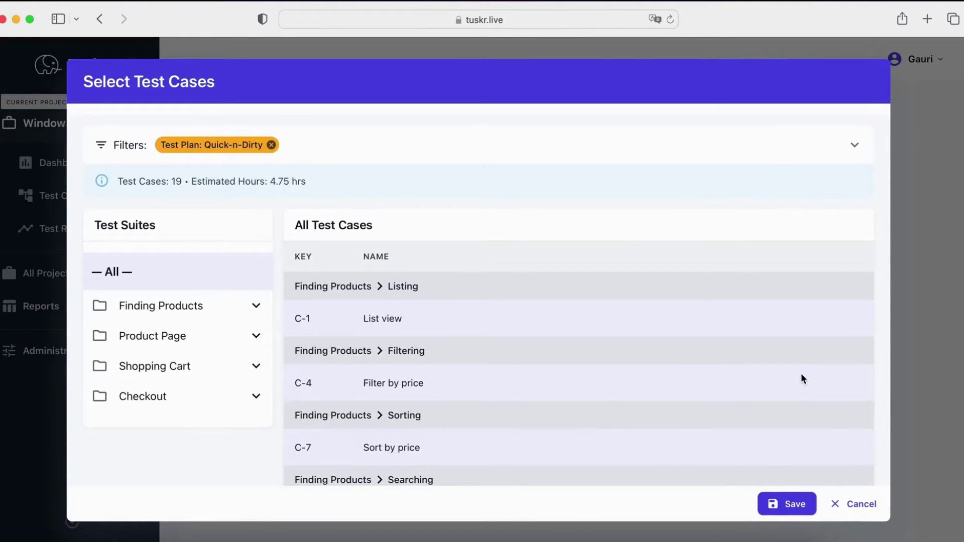
click(790, 503)
click(223, 503)
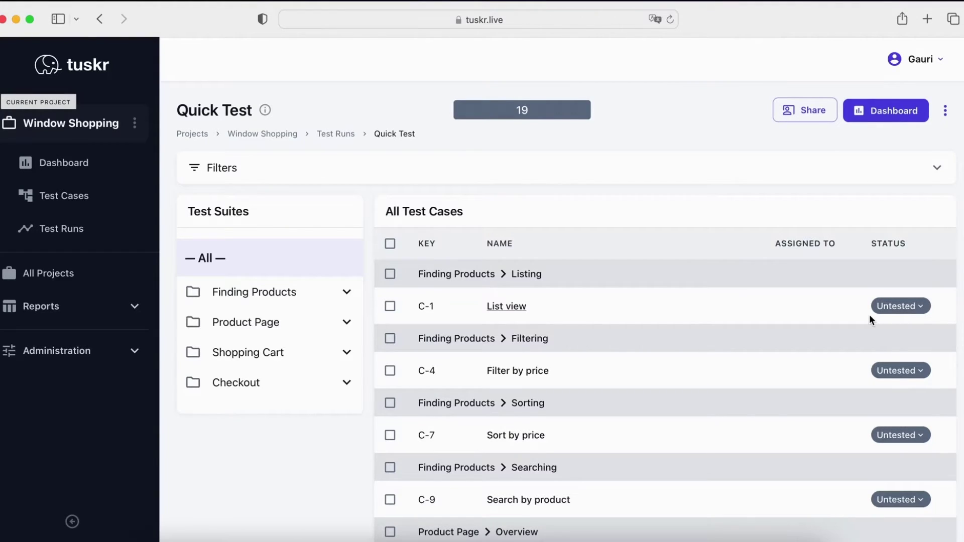
- Assign cases C-1 and C-4 to the first tester
click(391, 307)
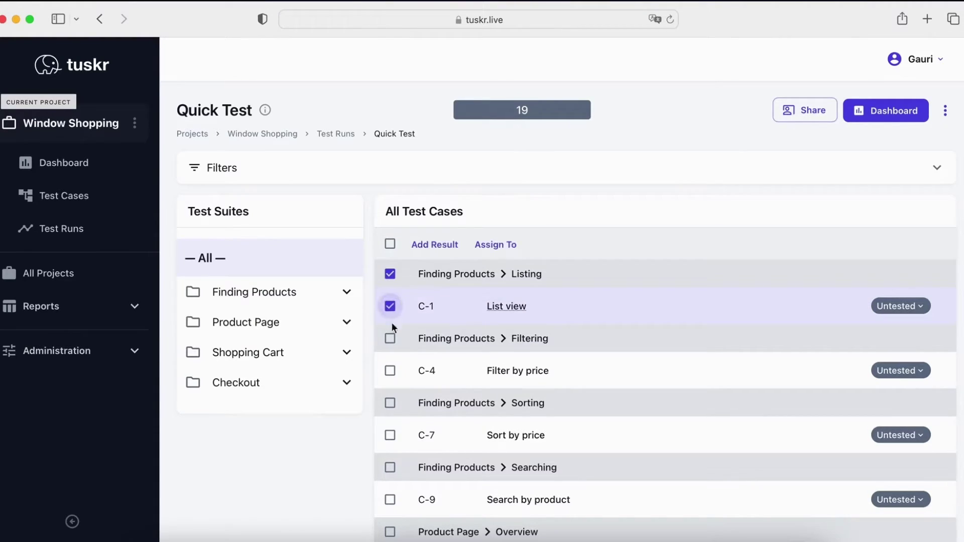
click(390, 370)
click(492, 245)
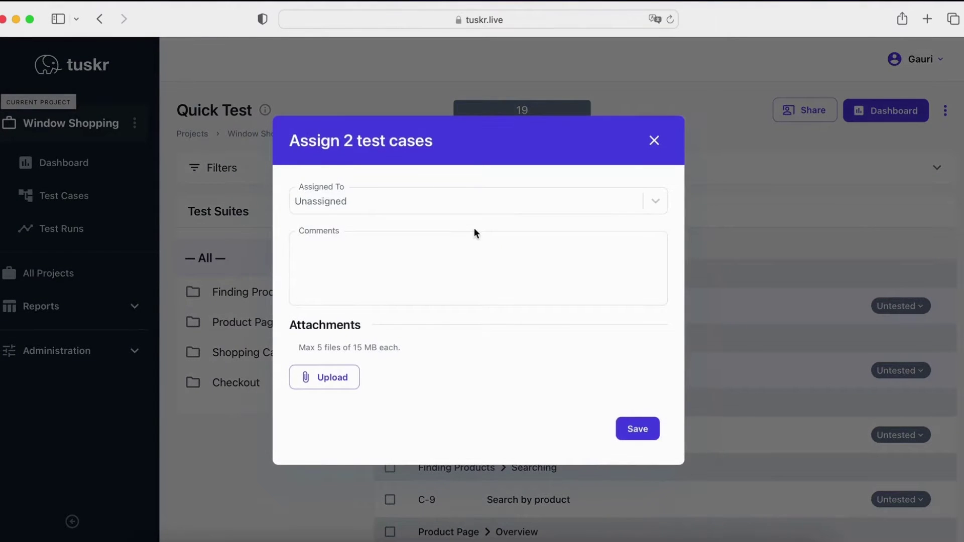
click(469, 203)
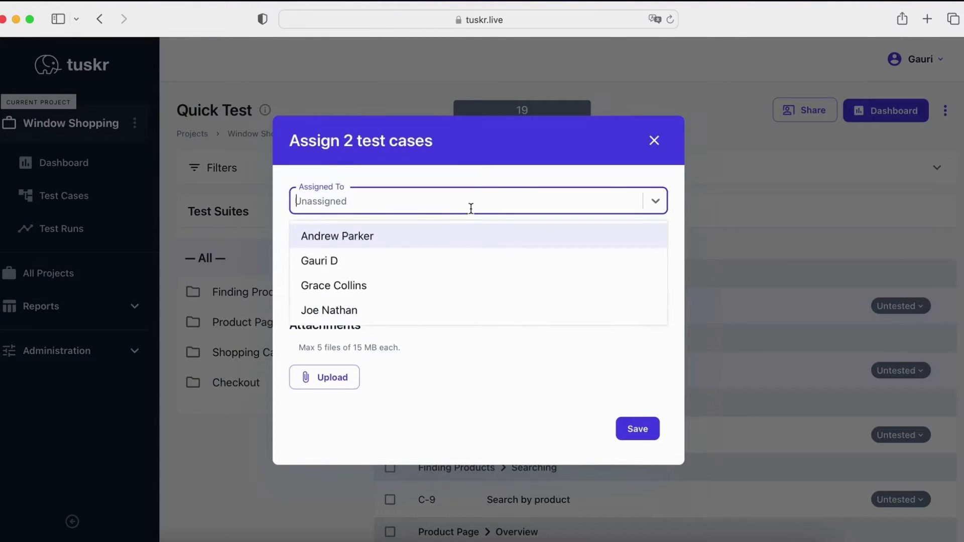
click(475, 318)
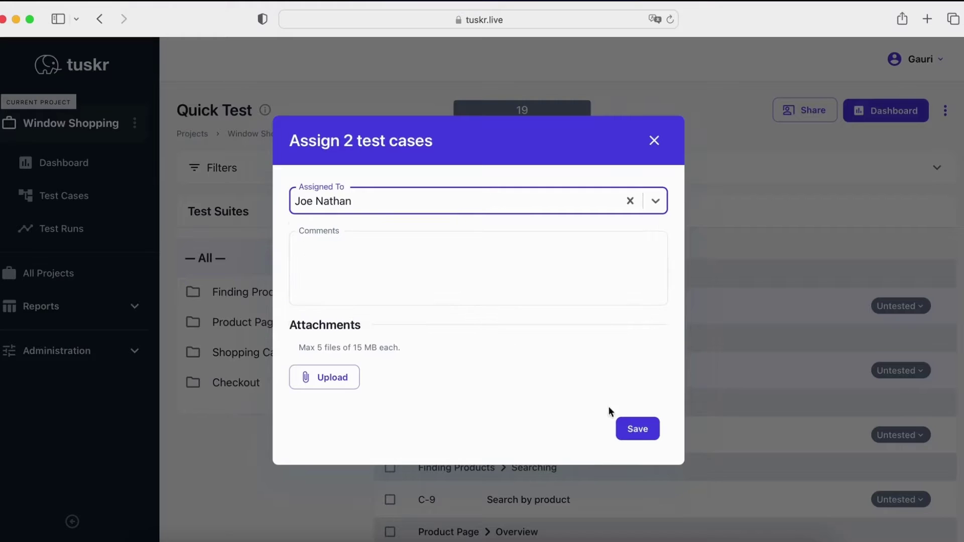
click(634, 427)
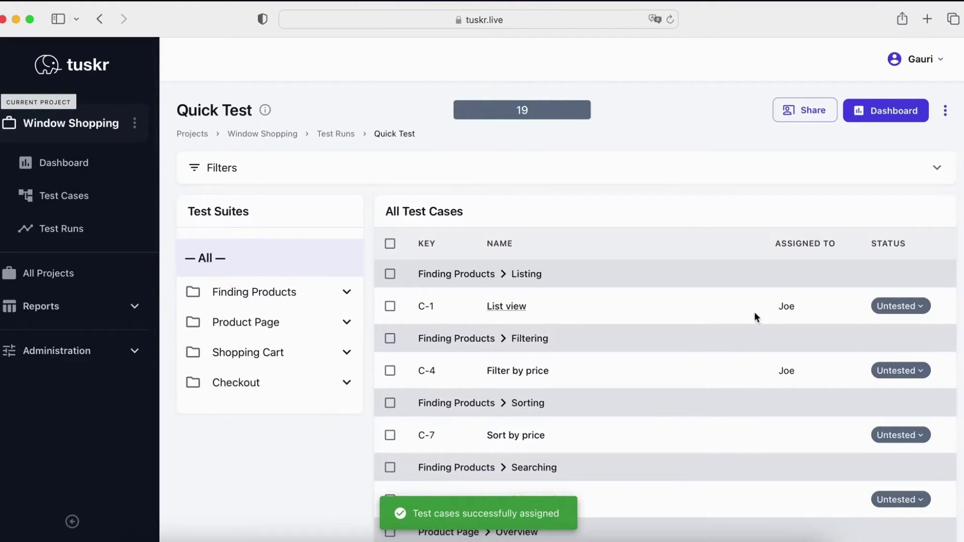
- Assign cases C-7, C-9, C-12 and C-17 to a second tester
scroll(757, 386, down, 3)
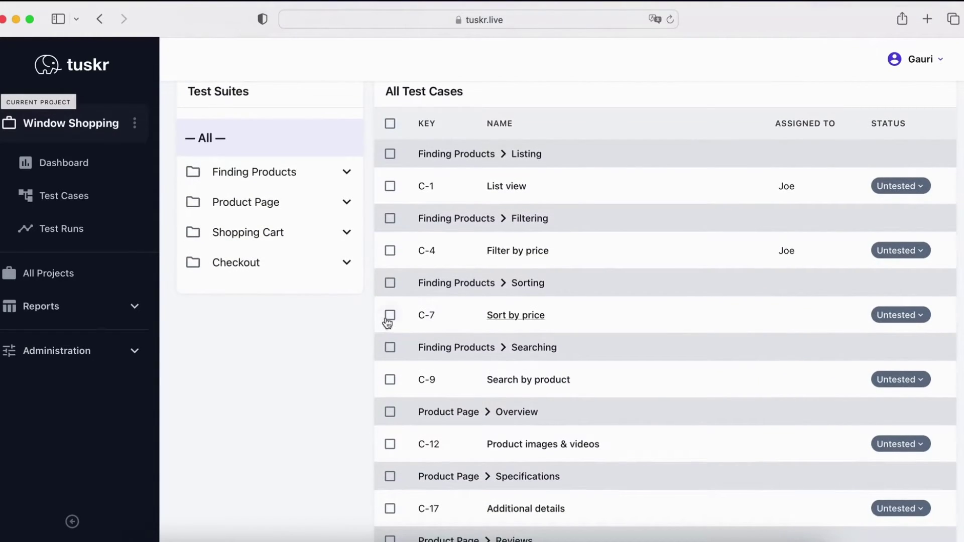
click(390, 314)
click(390, 379)
click(391, 444)
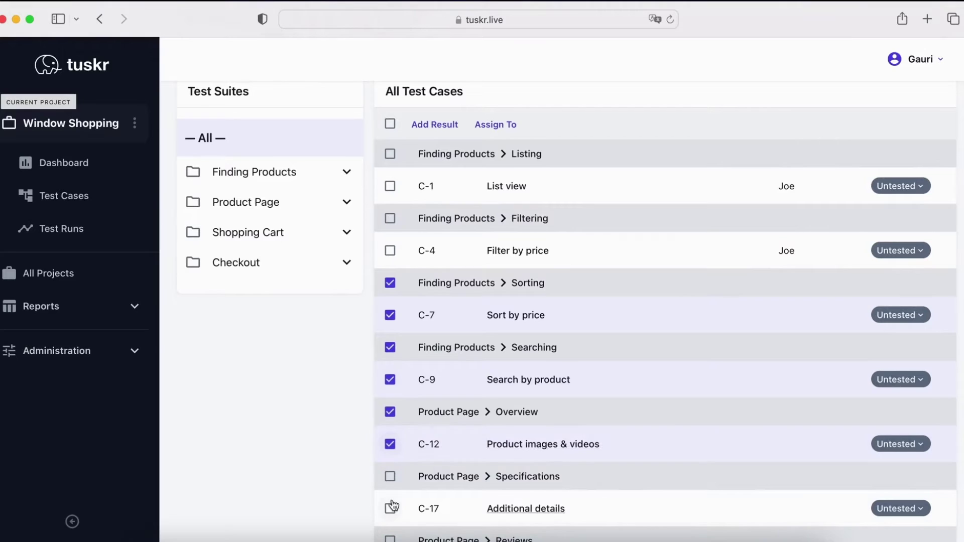
click(390, 508)
click(492, 126)
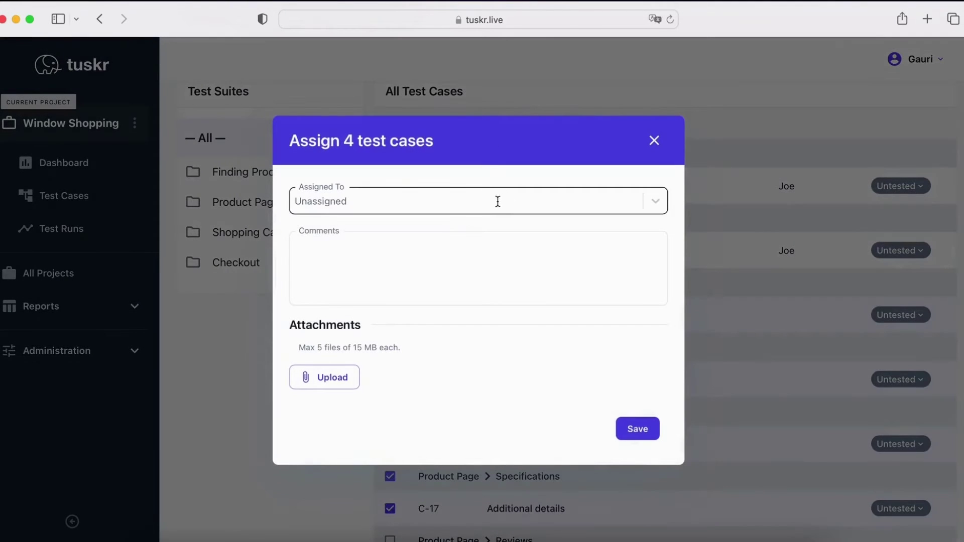
click(497, 201)
click(499, 240)
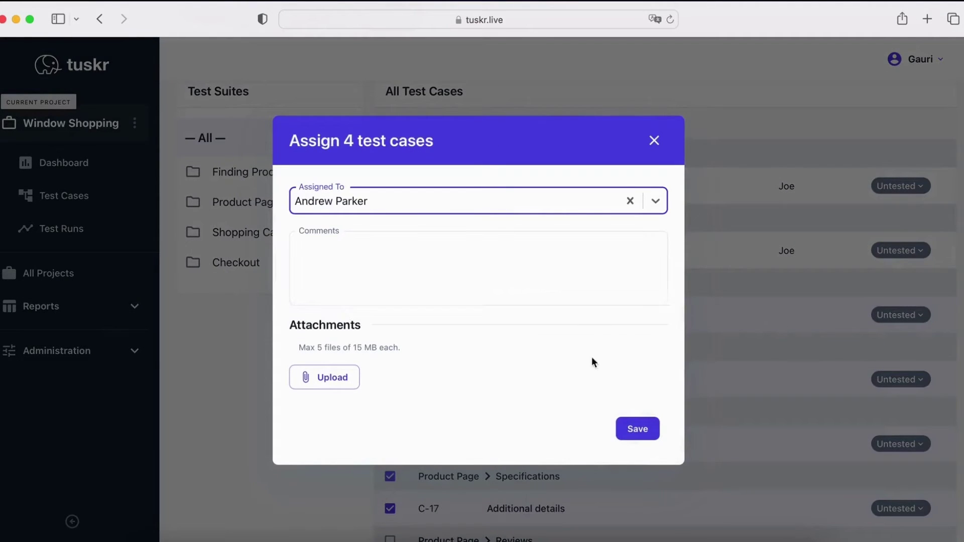
click(635, 428)
- Assign cases C-19 and C-23 to a third tester
scroll(637, 427, down, 5)
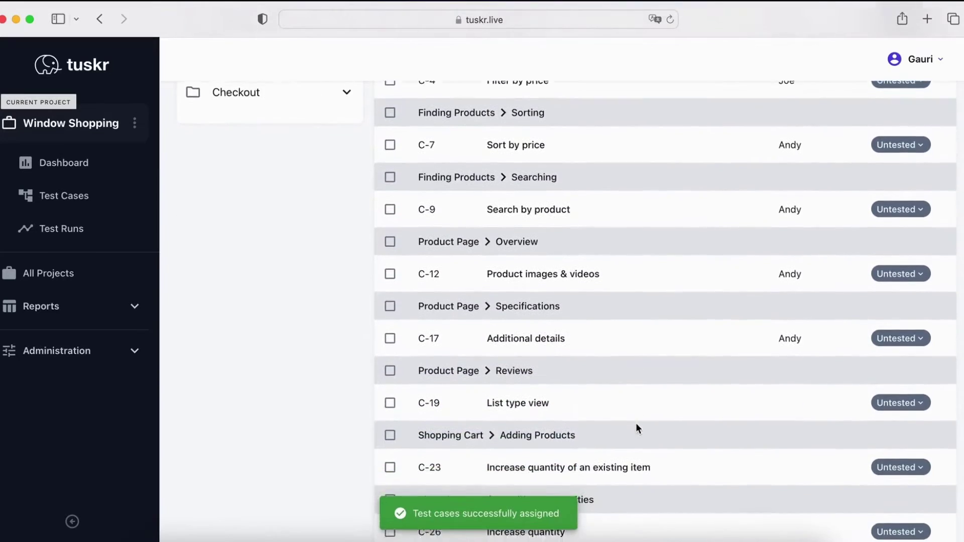
scroll(636, 425, down, 2)
click(390, 297)
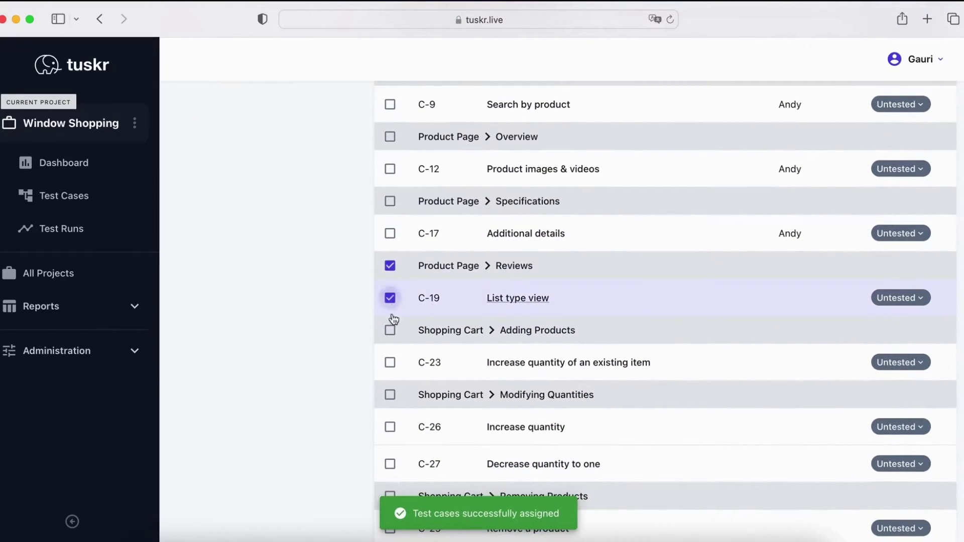
click(390, 362)
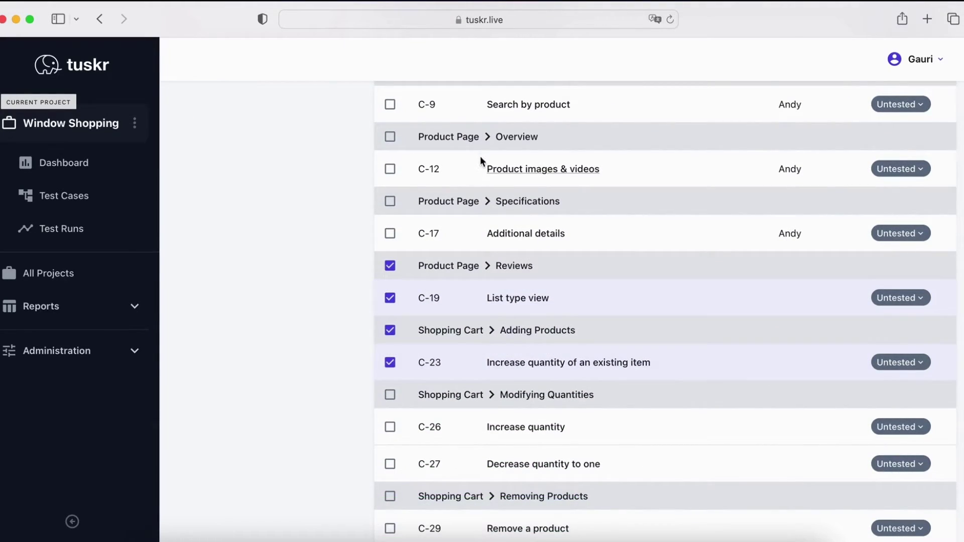
scroll(480, 156, up, 8)
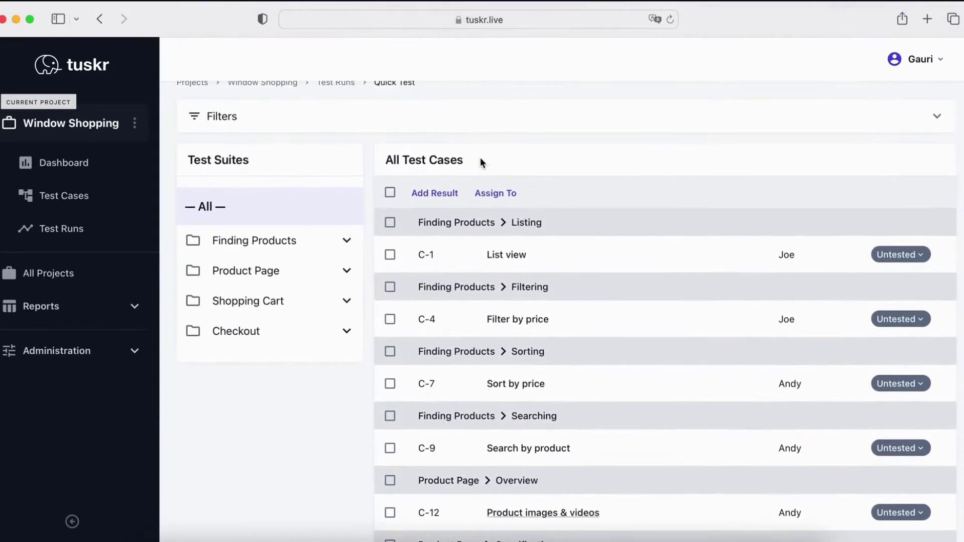
click(492, 193)
click(480, 196)
click(469, 284)
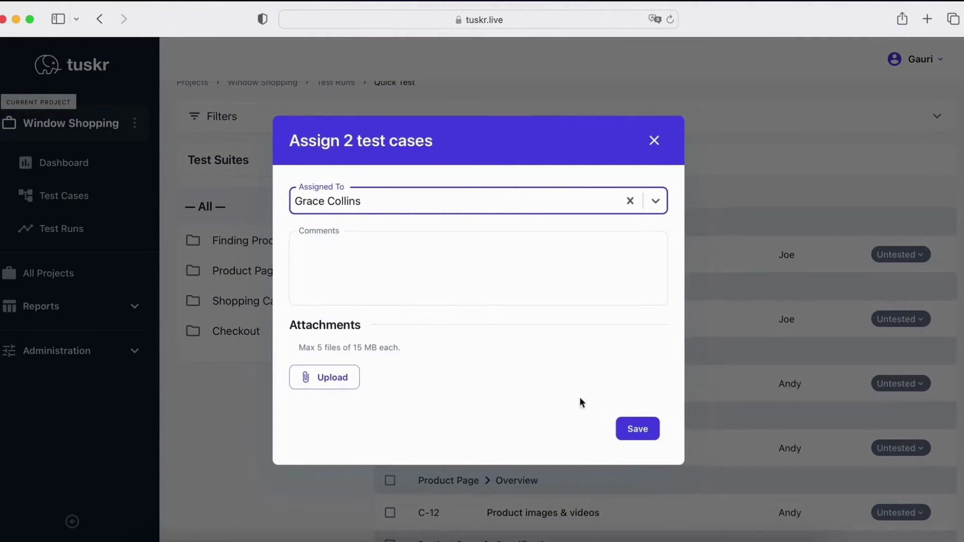
click(636, 429)
scroll(631, 431, down, 5)
scroll(632, 434, up, 8)
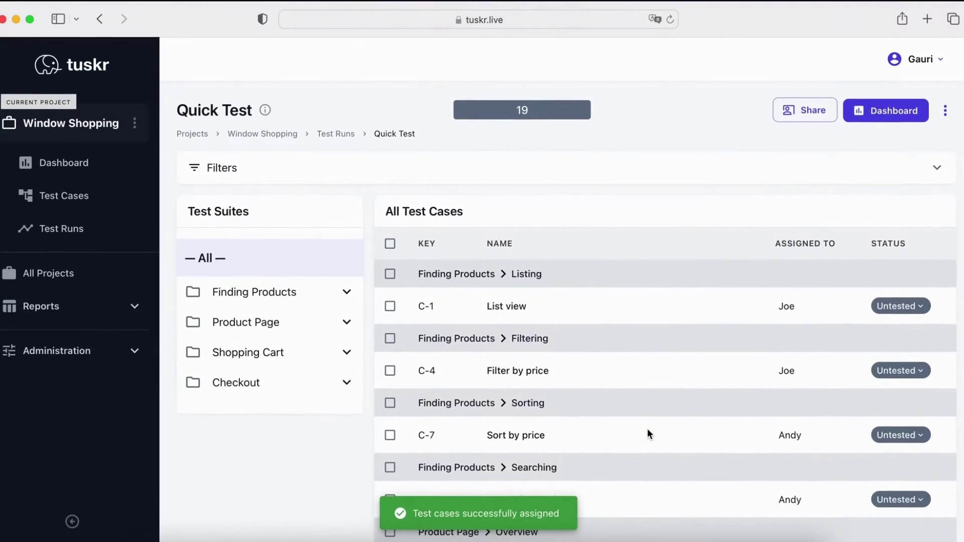
click(892, 113)
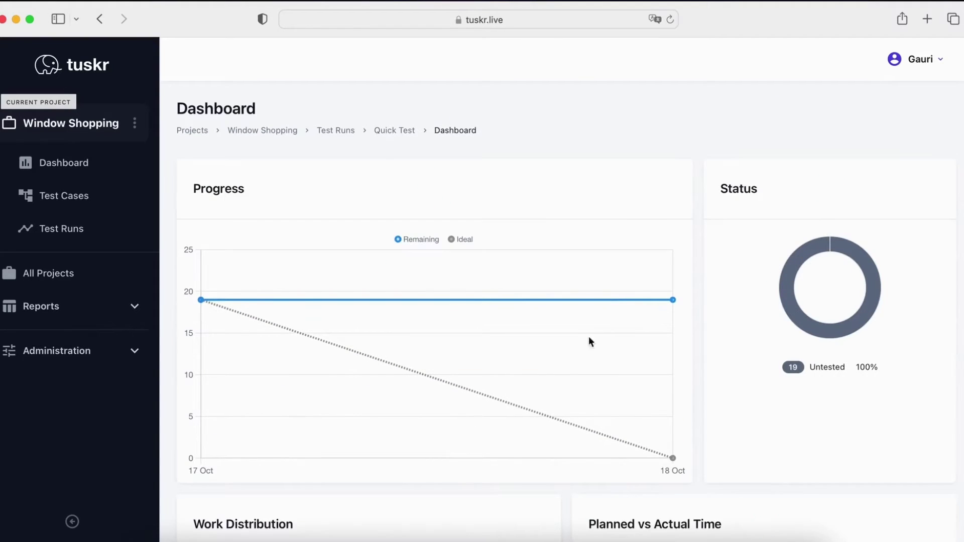
scroll(529, 517, down, 7)
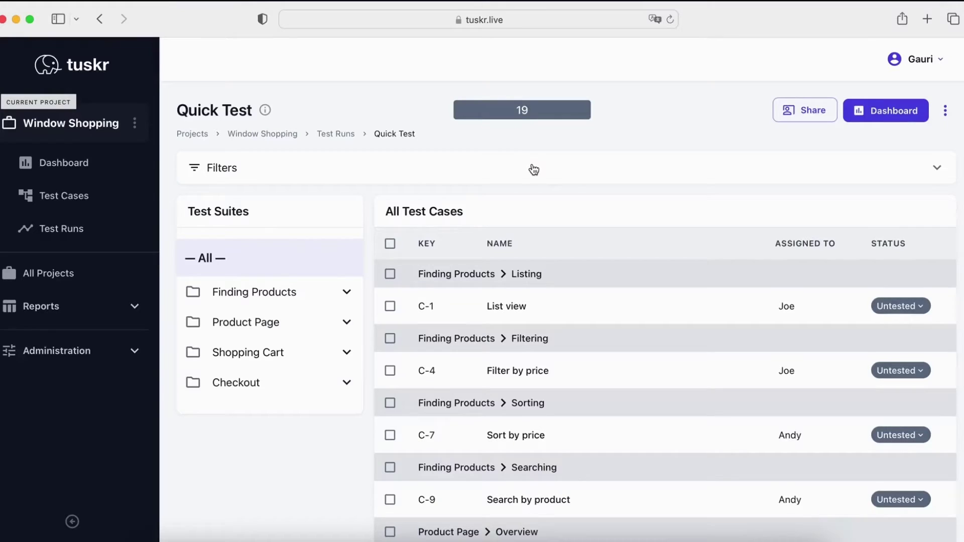
- Filter the Quick Test cases to those assigned to your own account
click(533, 168)
click(385, 289)
click(391, 344)
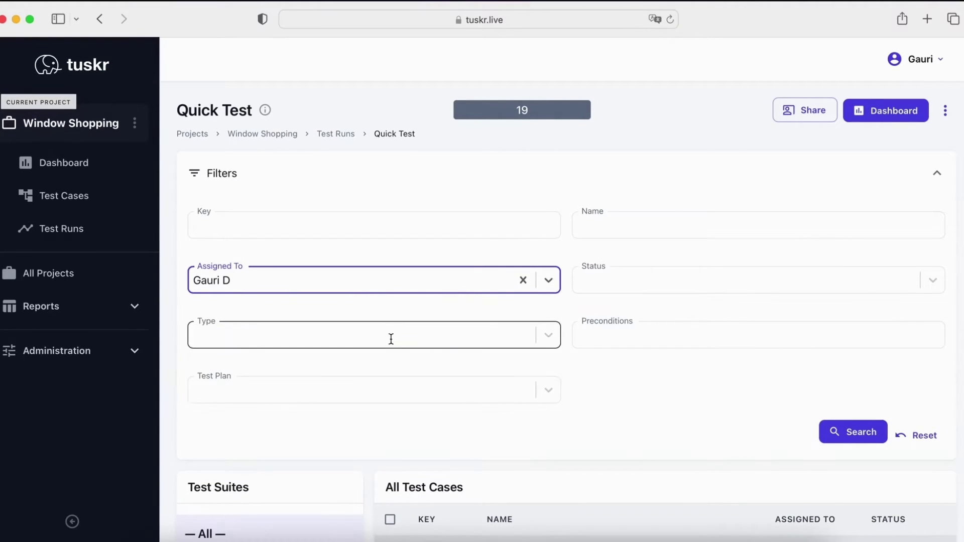
click(842, 430)
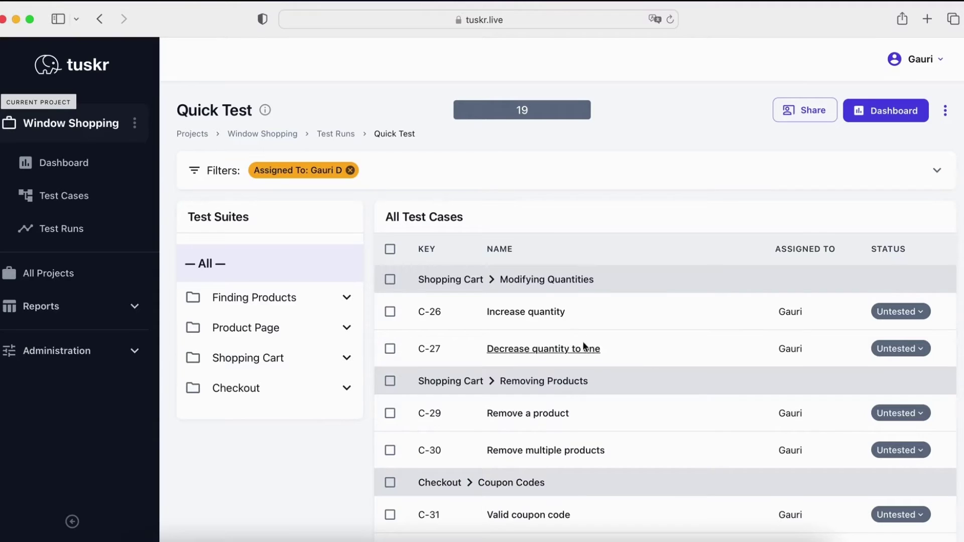
- Record the Increase quantity case C-26 as Passed with 12 minutes spent
click(538, 312)
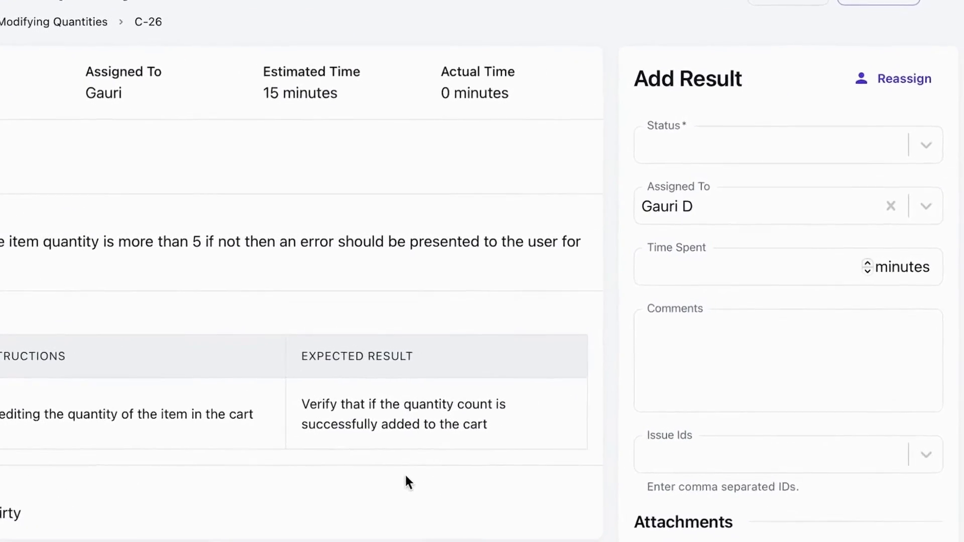
click(681, 148)
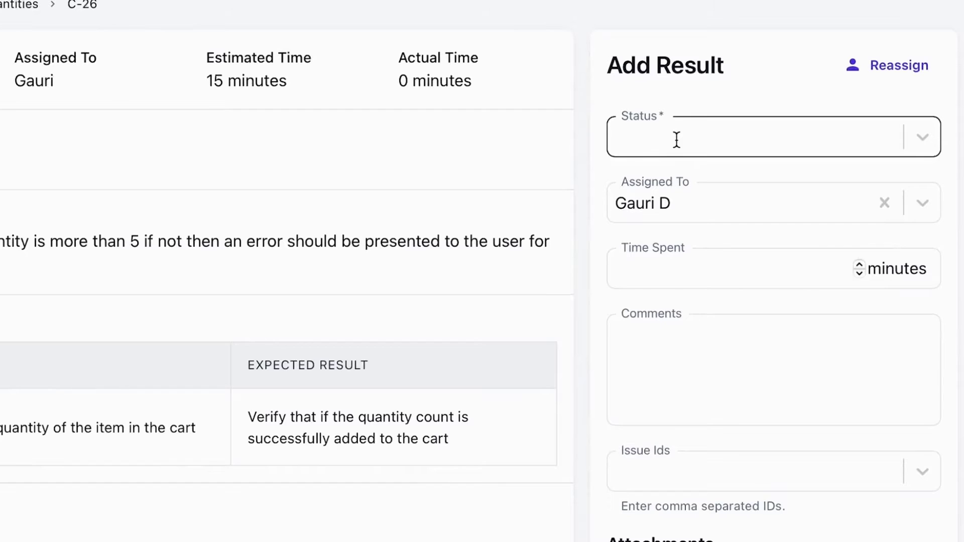
click(676, 140)
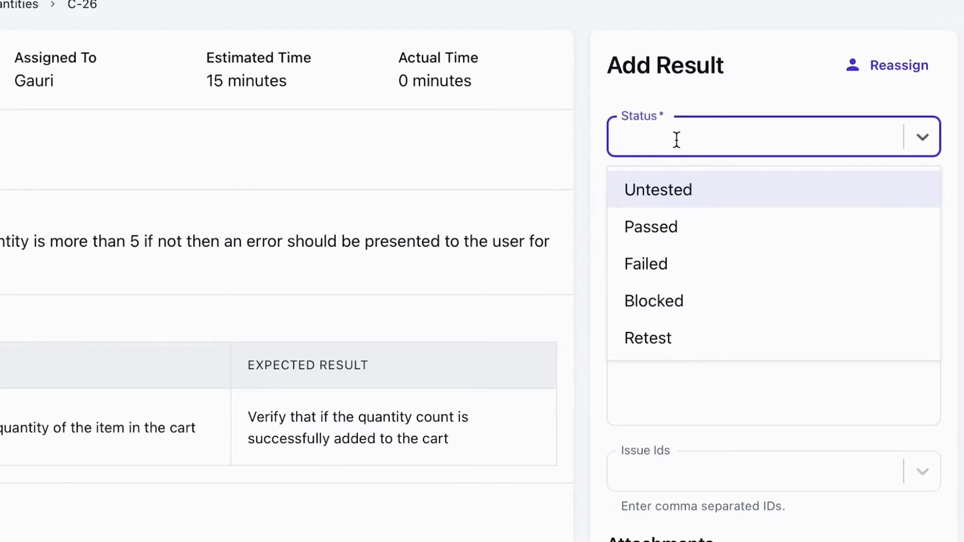
click(674, 226)
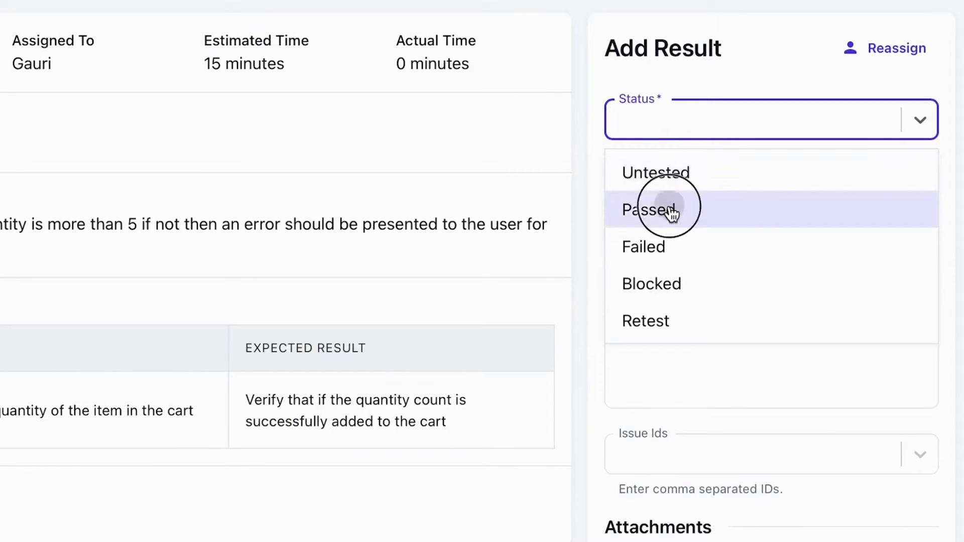
click(677, 249)
text(12)
click(692, 281)
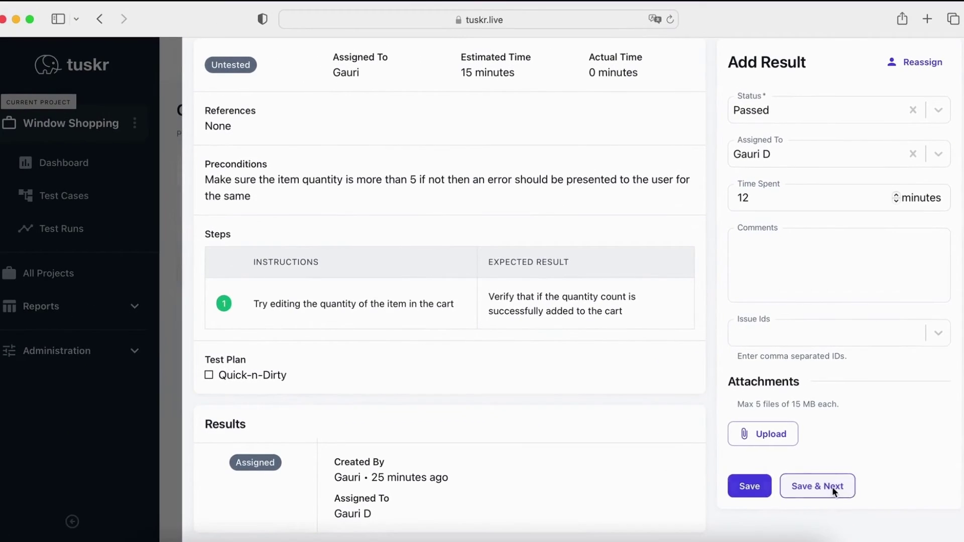
click(832, 486)
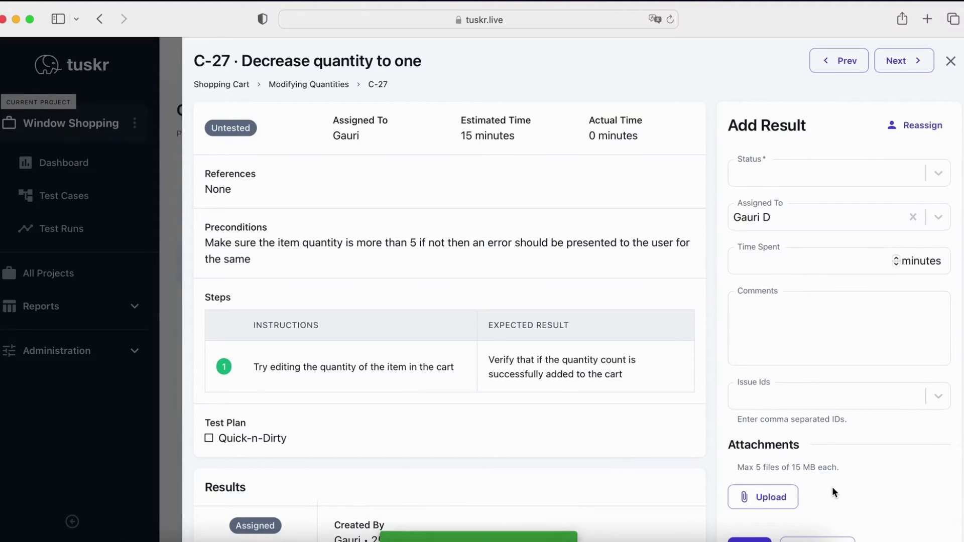
- Record C-27 Decrease quantity as Failed and close the case details
click(768, 171)
click(786, 266)
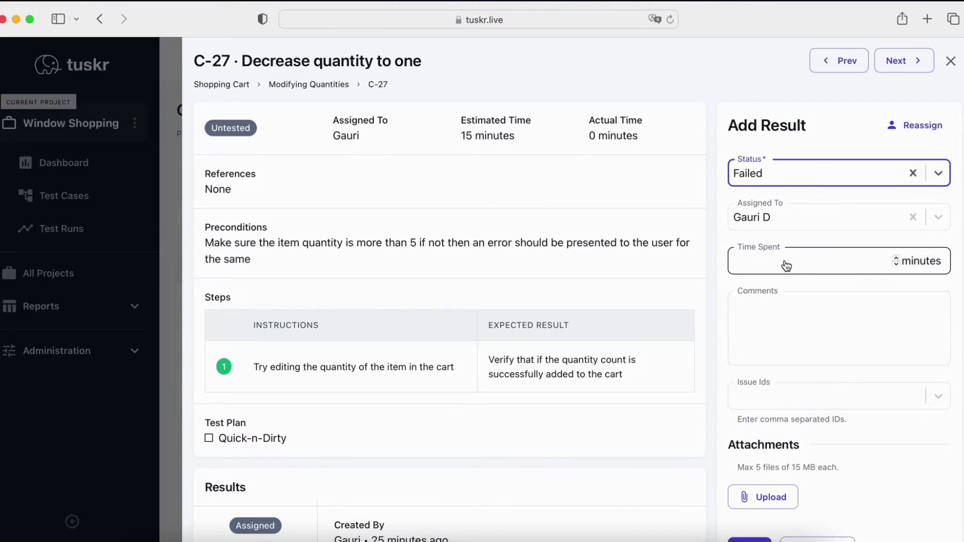
scroll(808, 446, down, 2)
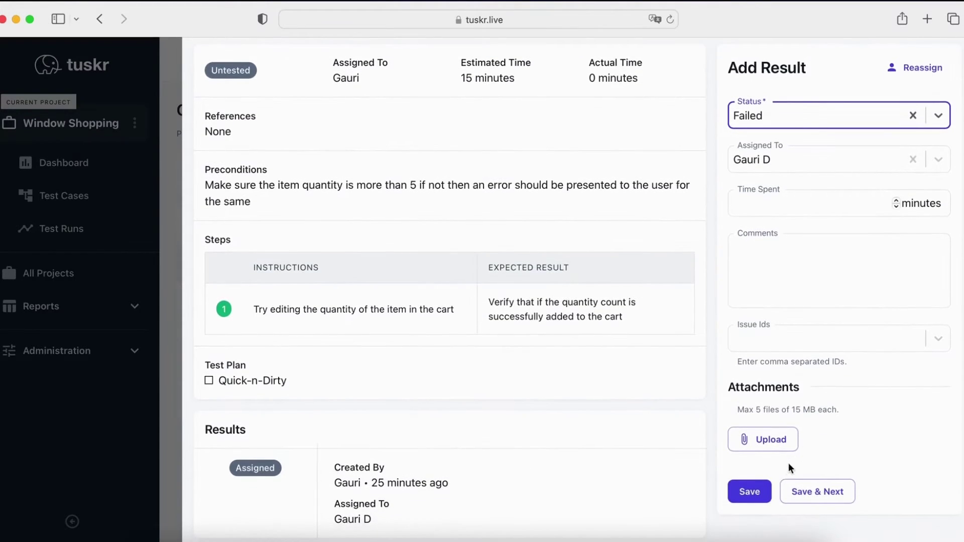
click(763, 489)
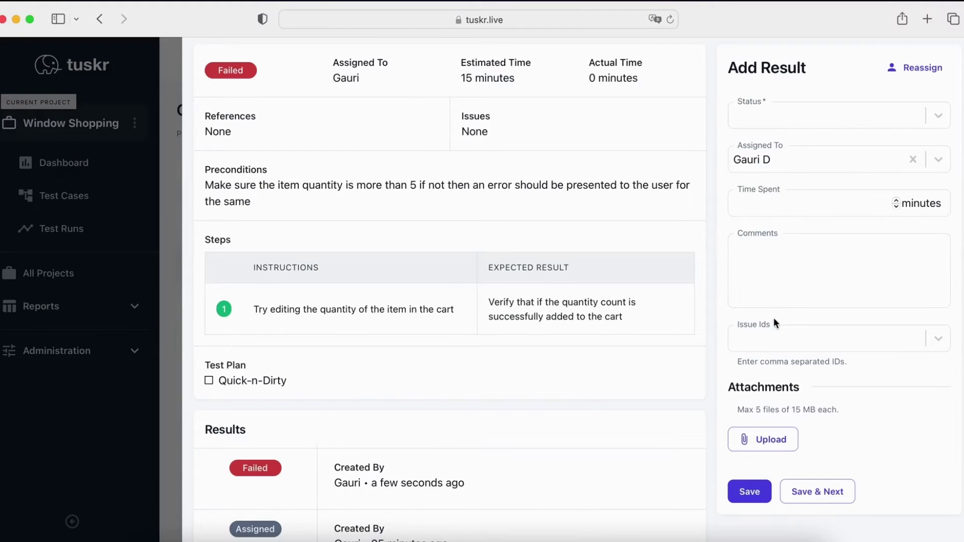
key(Escape)
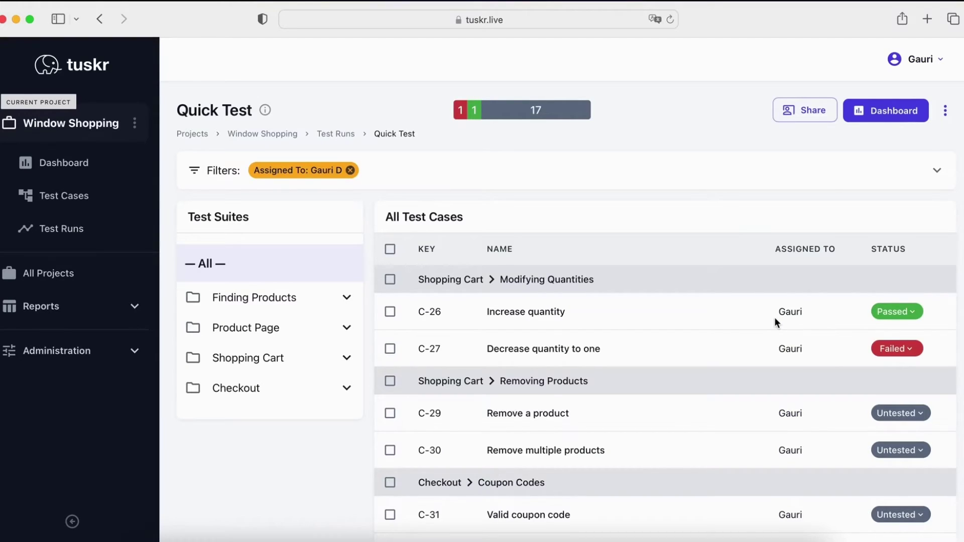
- Record a Failed result for both Remove a product and Remove multiple products
scroll(774, 318, down, 2)
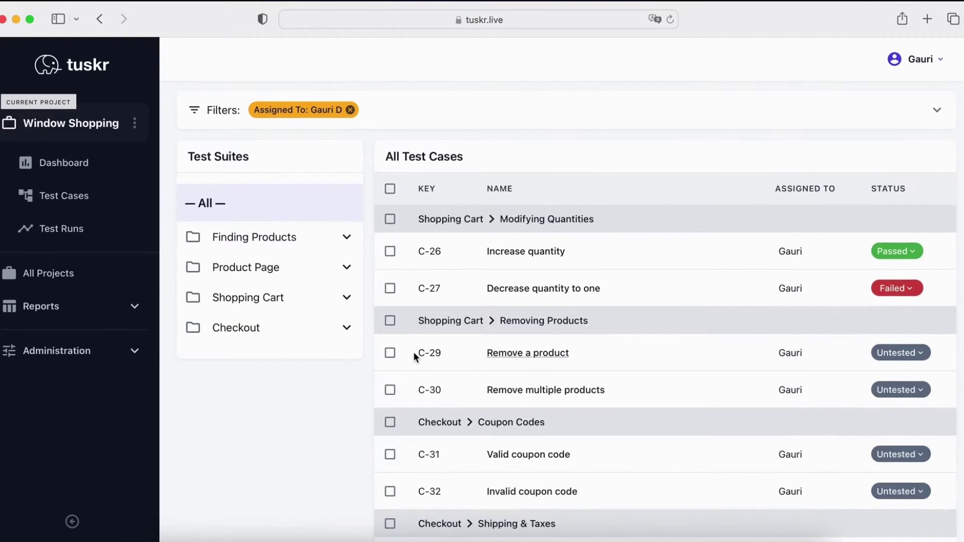
click(390, 352)
click(391, 390)
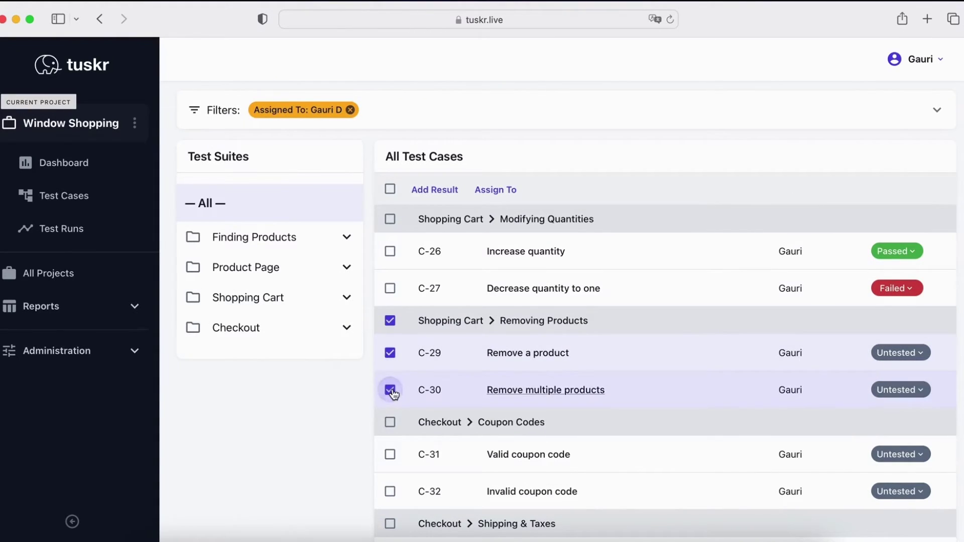
click(432, 191)
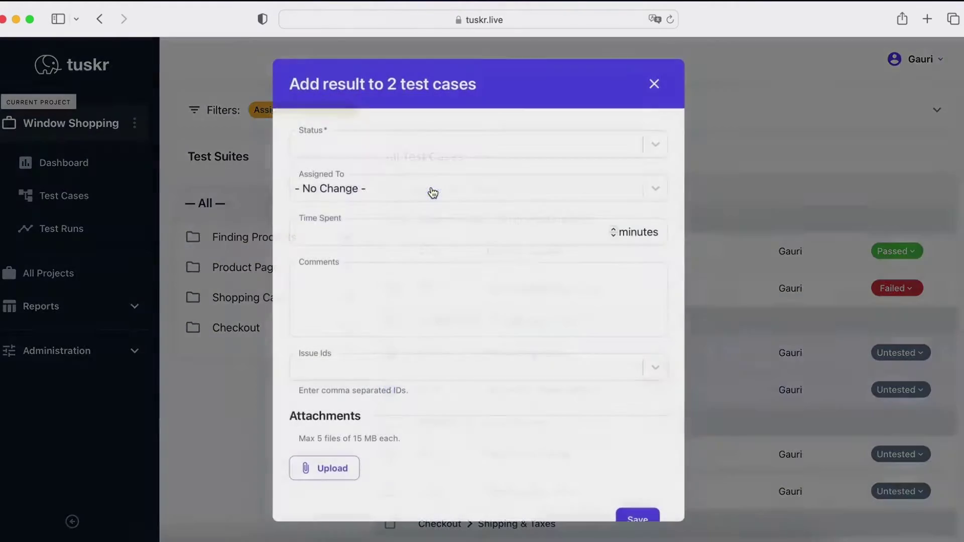
click(421, 147)
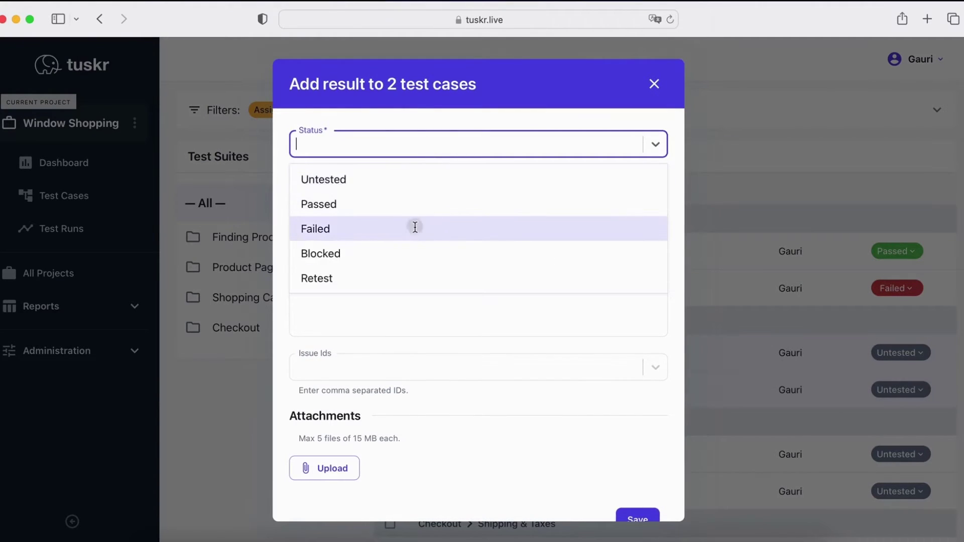
click(415, 228)
click(639, 517)
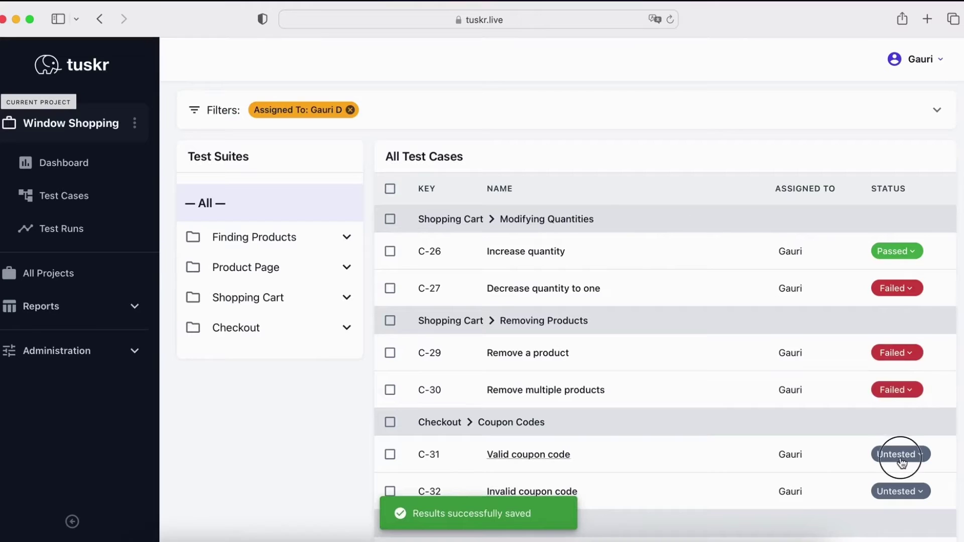
- Set the Valid coupon code case C-31 to Retest and save
click(899, 455)
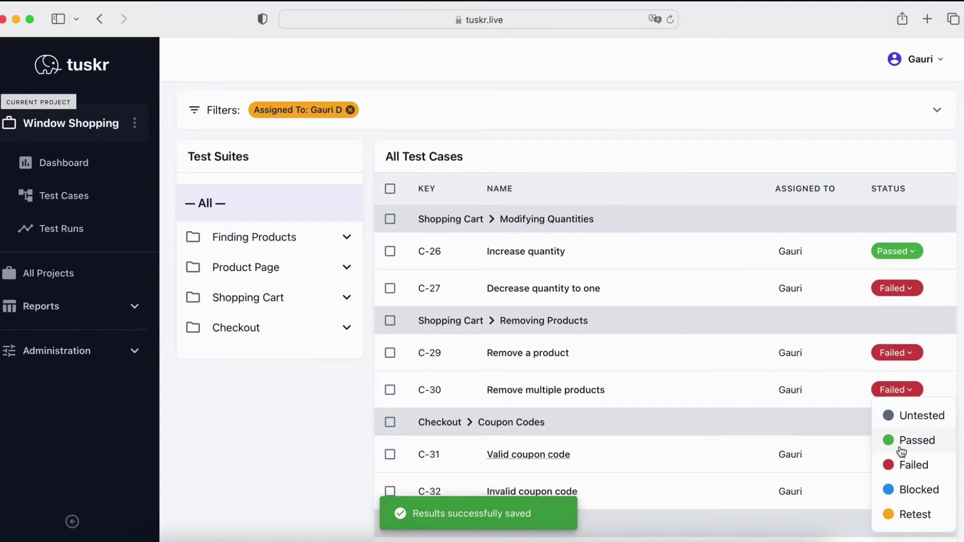
click(913, 517)
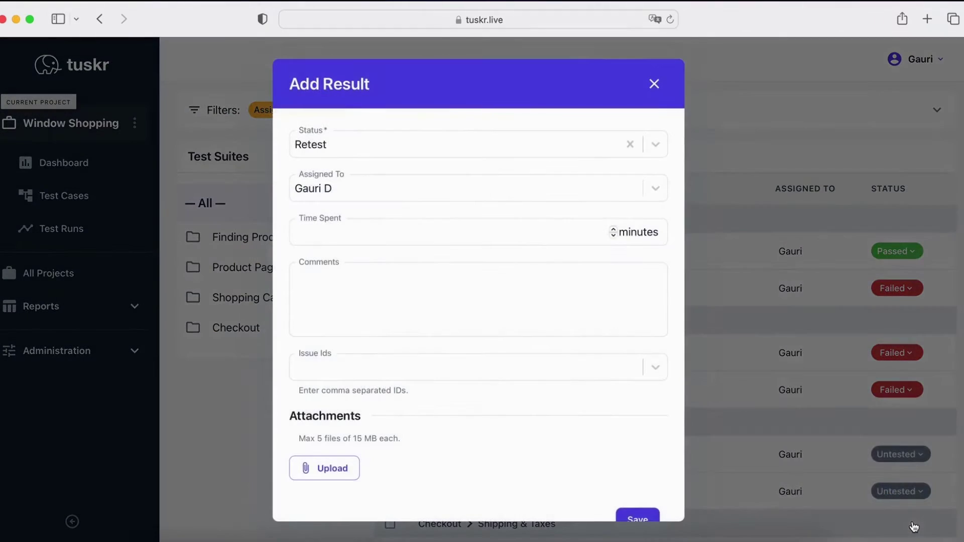
click(647, 516)
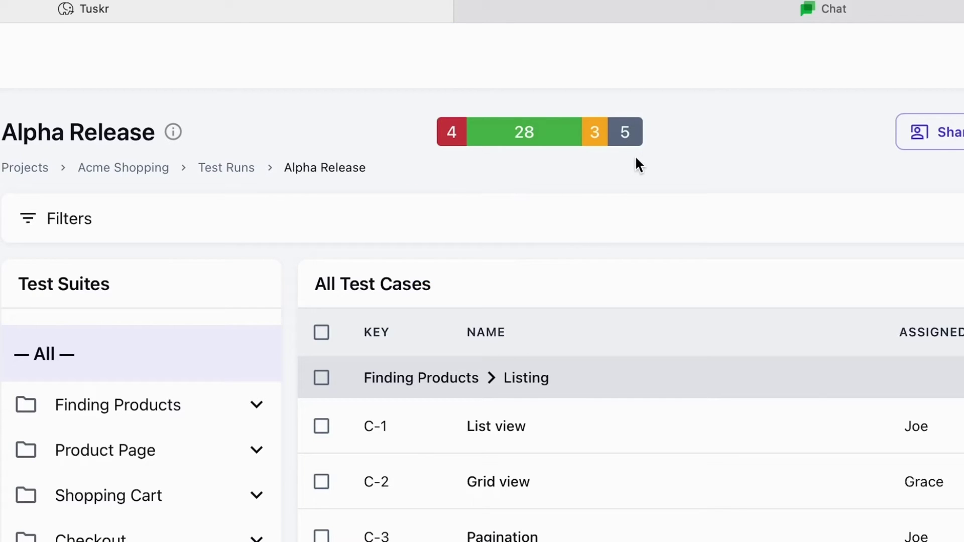
- Filter the Alpha Release run by Untested, Passed and Failed, ending on Retest cases C-6, C-18, C-32
click(624, 132)
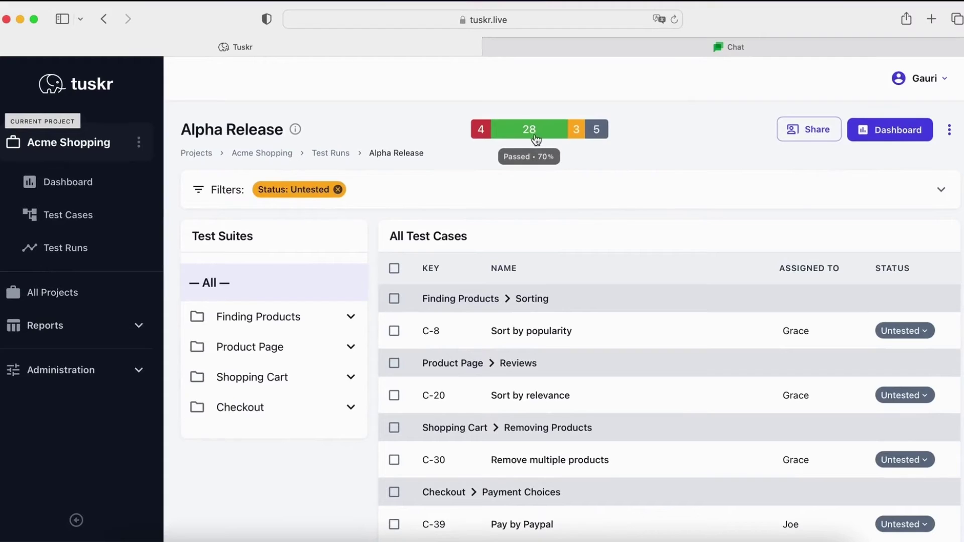
click(533, 139)
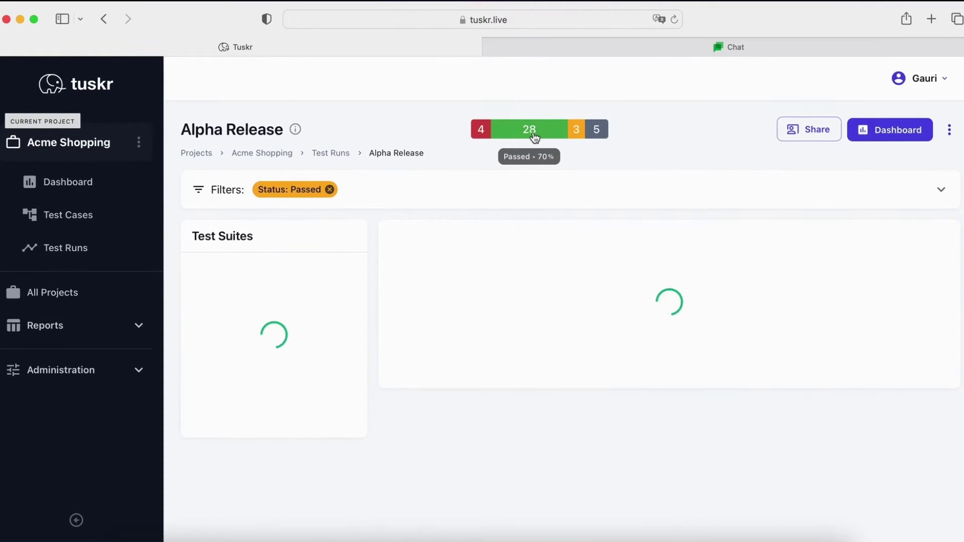
click(484, 134)
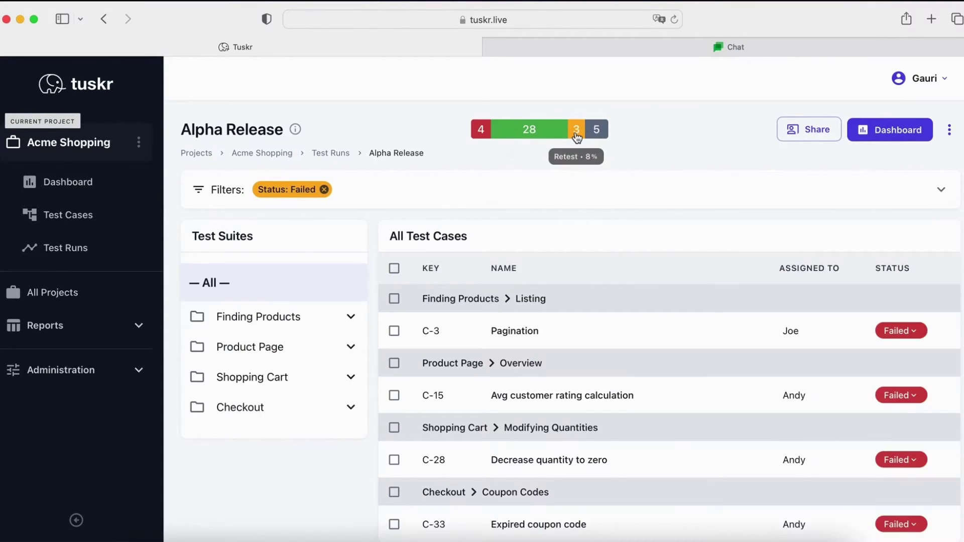
click(576, 137)
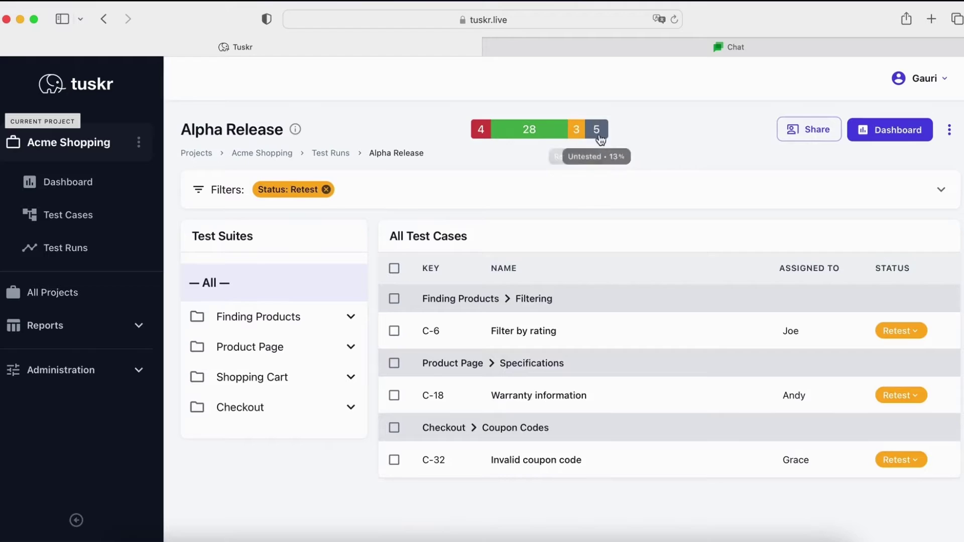
- Open the Alpha Release dashboard and scroll through Work Distribution, Planned vs Actual Time and Activity
click(875, 132)
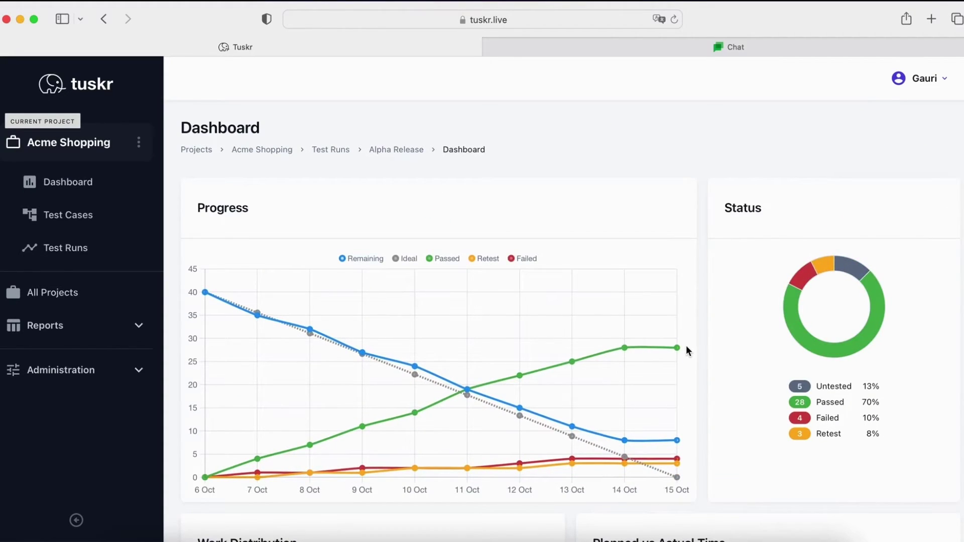
scroll(686, 350, down, 1)
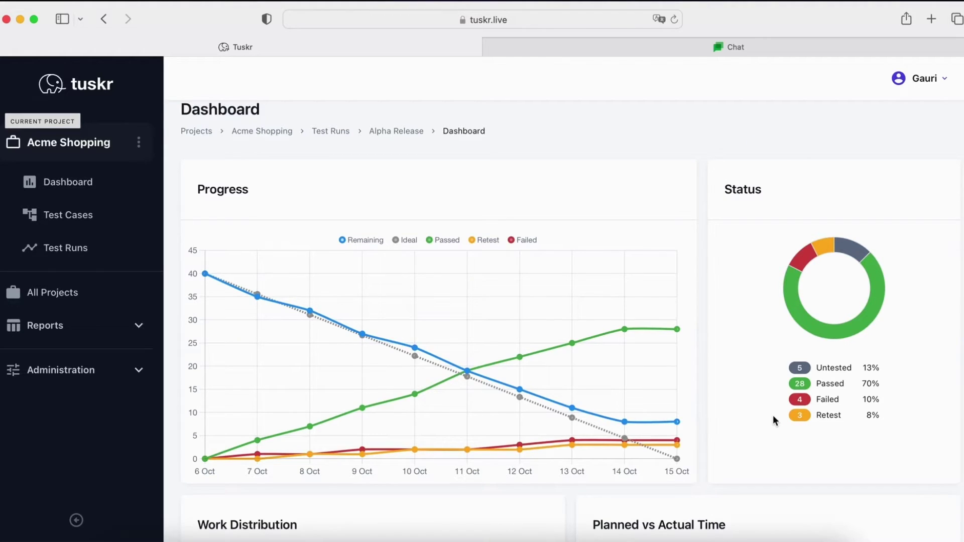
scroll(772, 415, down, 5)
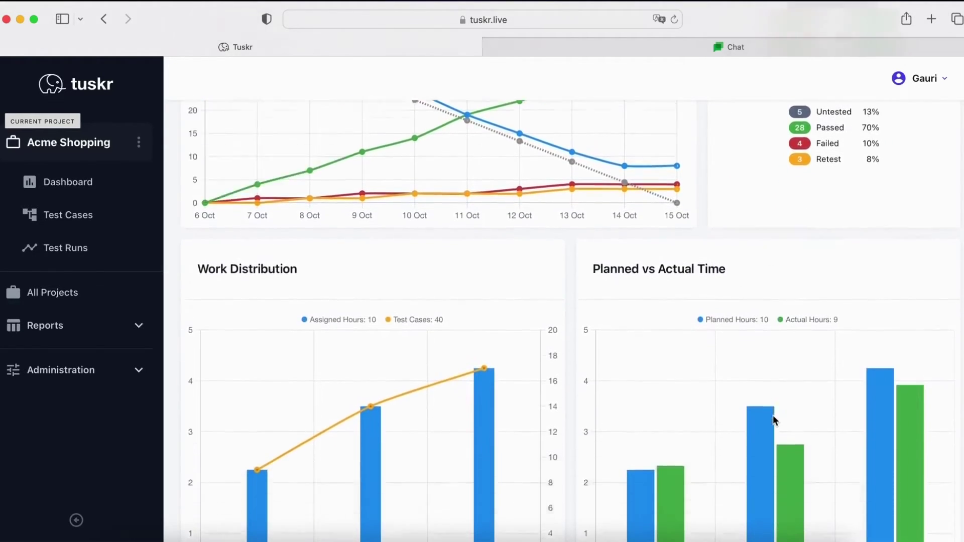
scroll(773, 415, down, 2)
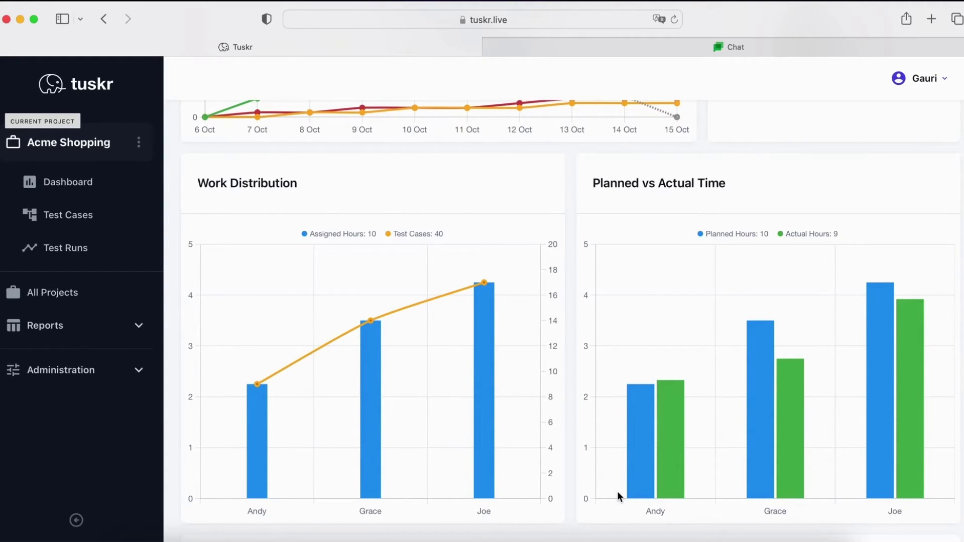
scroll(617, 494, down, 5)
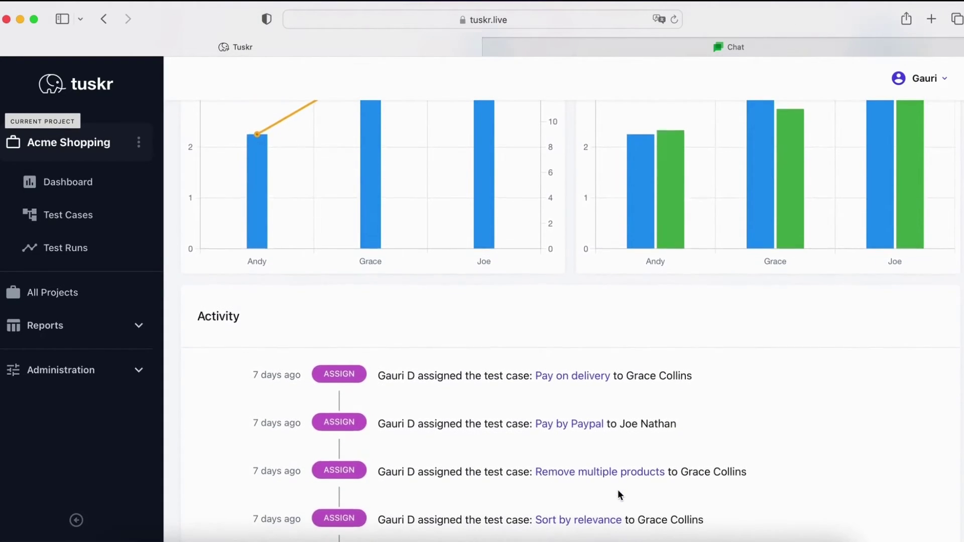
scroll(618, 494, down, 3)
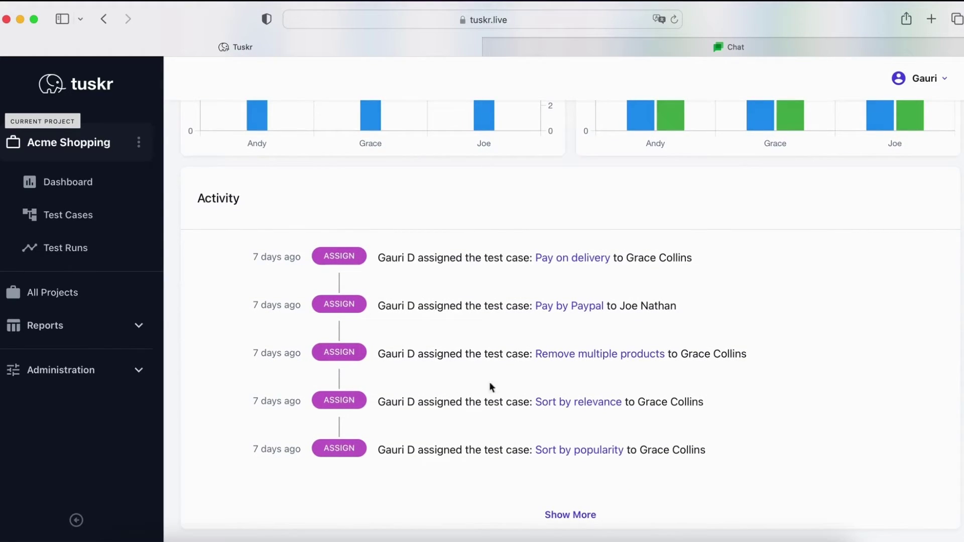
- Open the Acme Shopping project dashboard and scroll through its overview
click(106, 189)
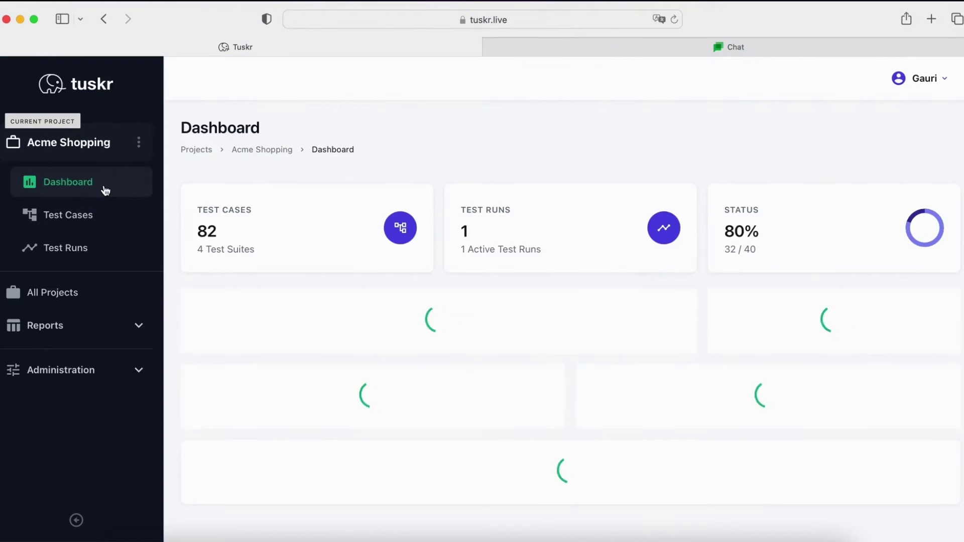
scroll(300, 179, down, 1)
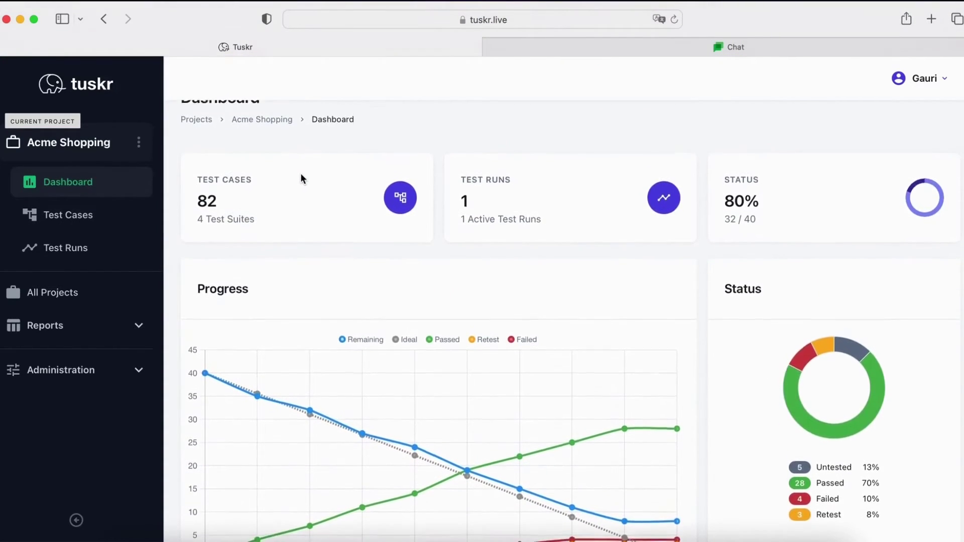
scroll(300, 175, up, 1)
scroll(300, 178, down, 2)
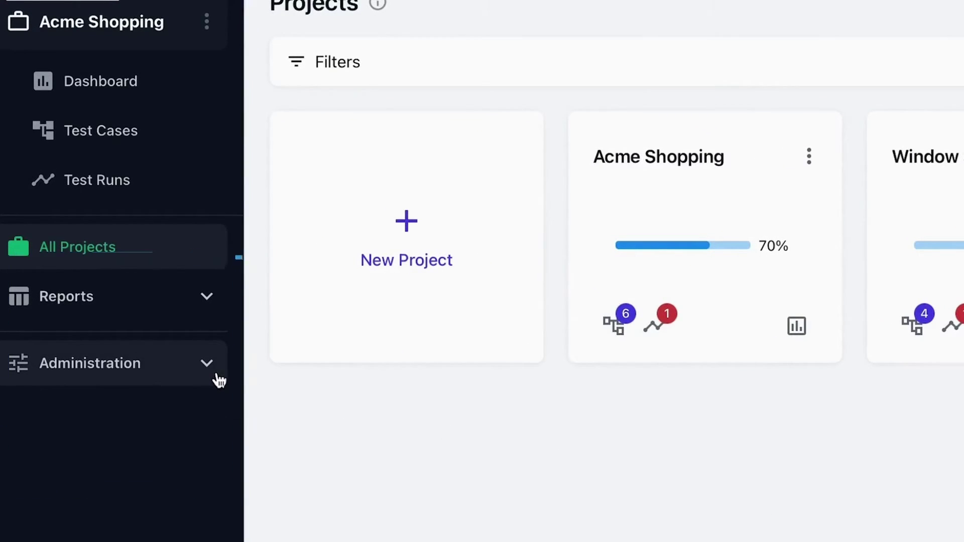
- Go to Administration Roles and view the Lead, Manager and Tester role permissions
click(201, 372)
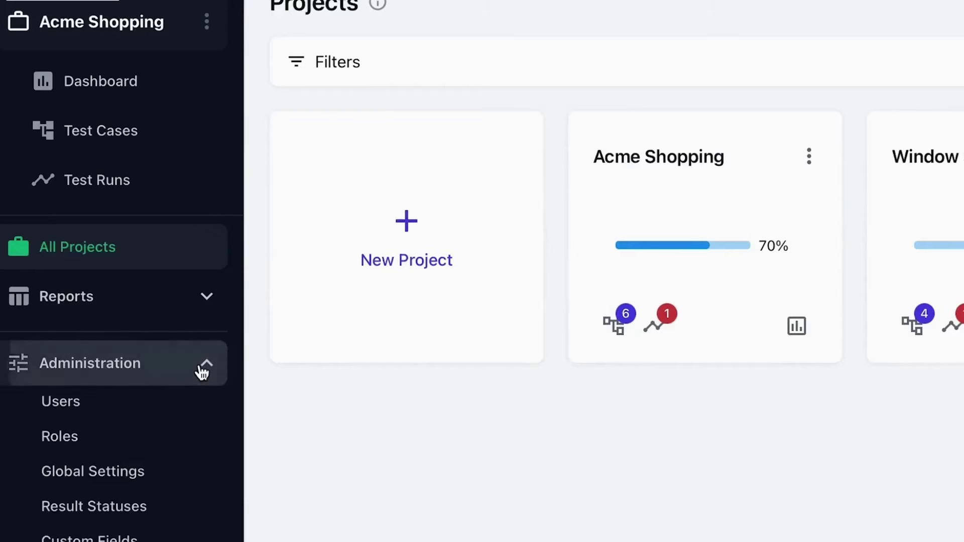
click(183, 408)
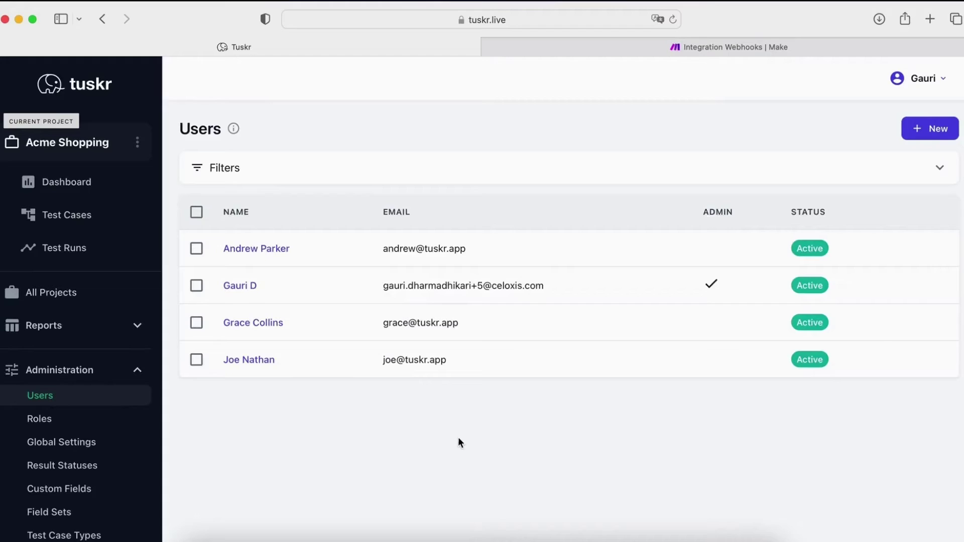
click(116, 427)
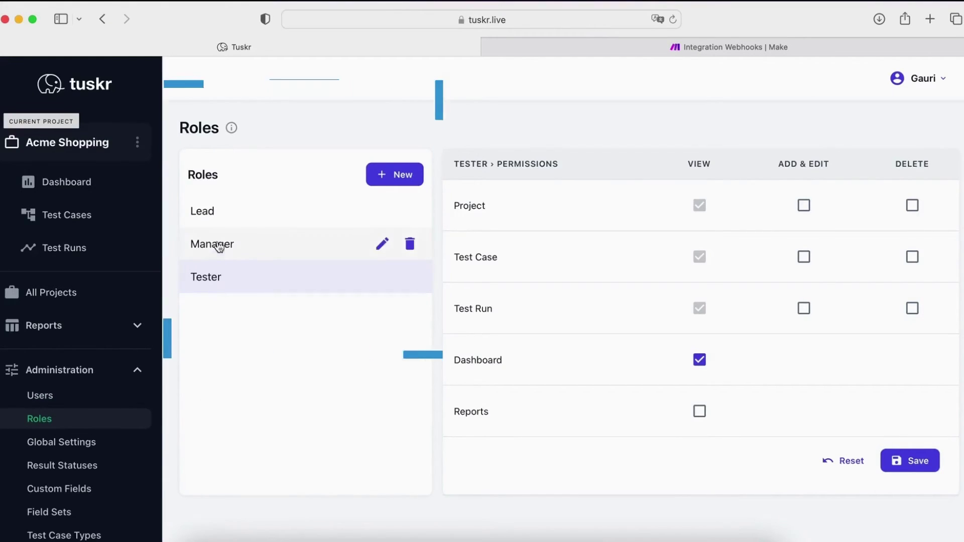
click(224, 222)
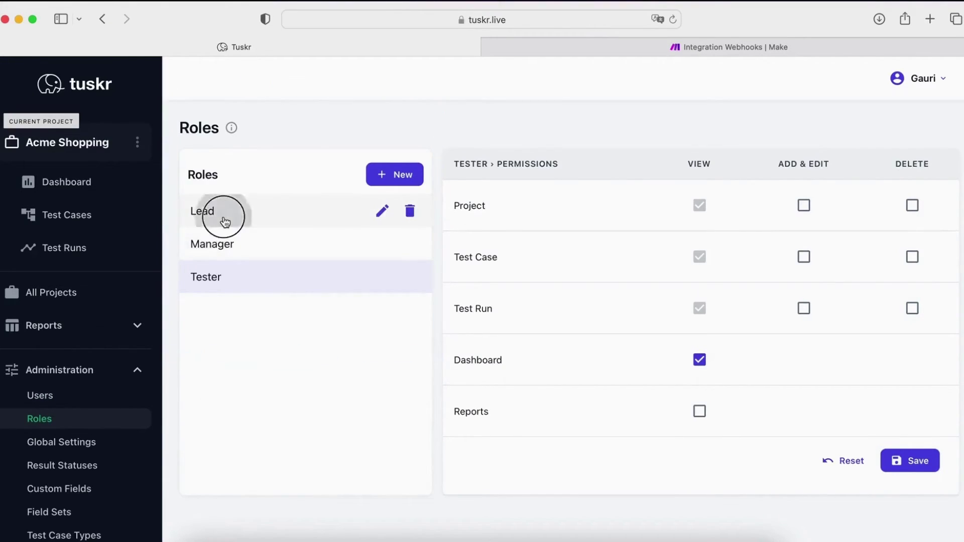
click(231, 245)
click(231, 277)
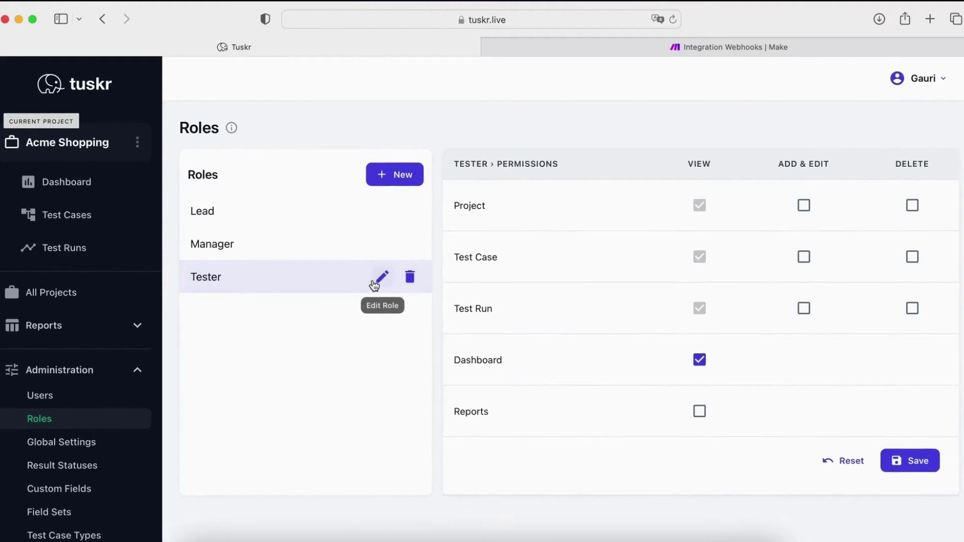
- Glance at the result status settings, then start a new custom field
click(104, 468)
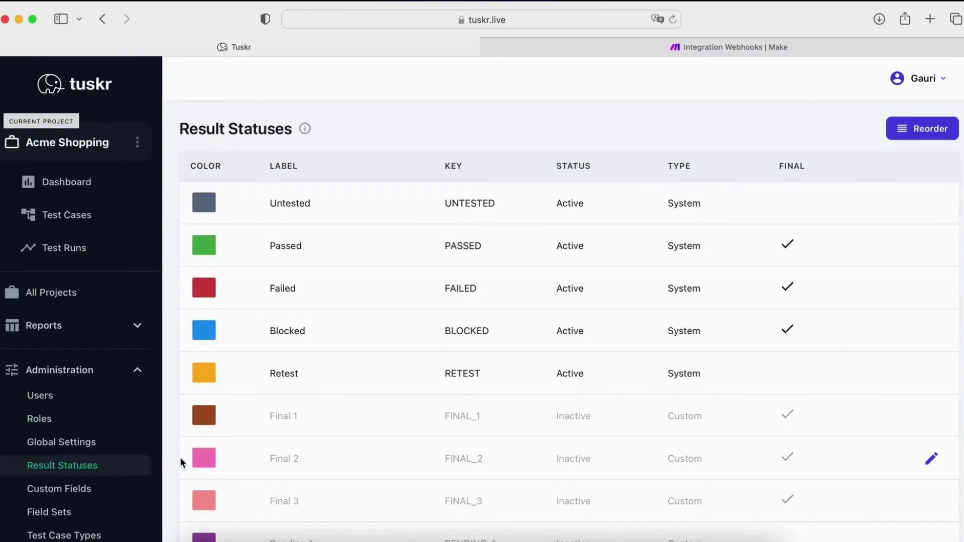
scroll(180, 459, down, 1)
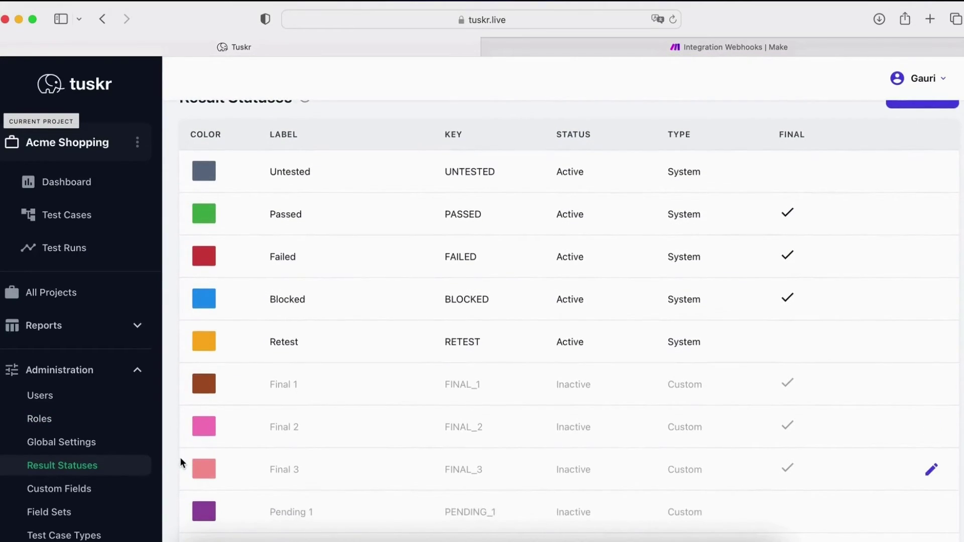
click(124, 494)
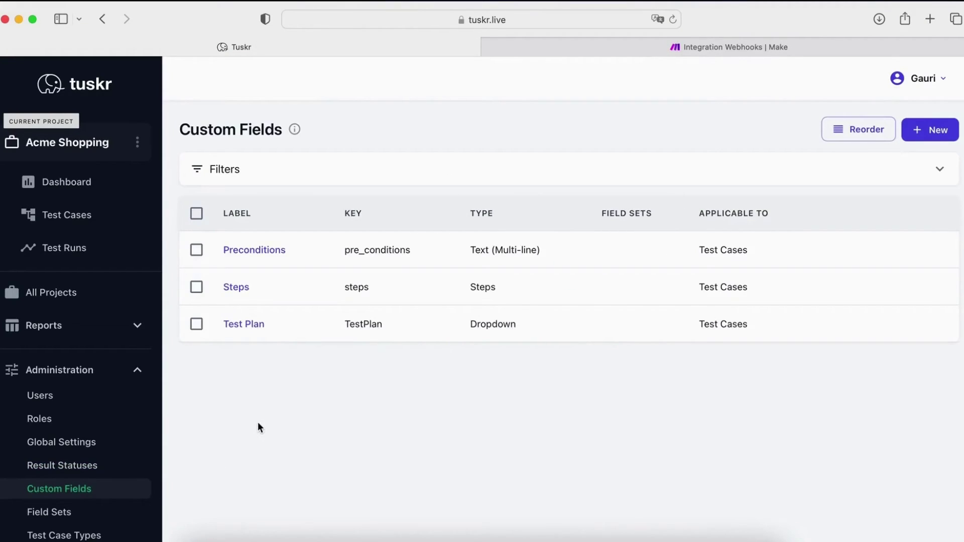
click(942, 131)
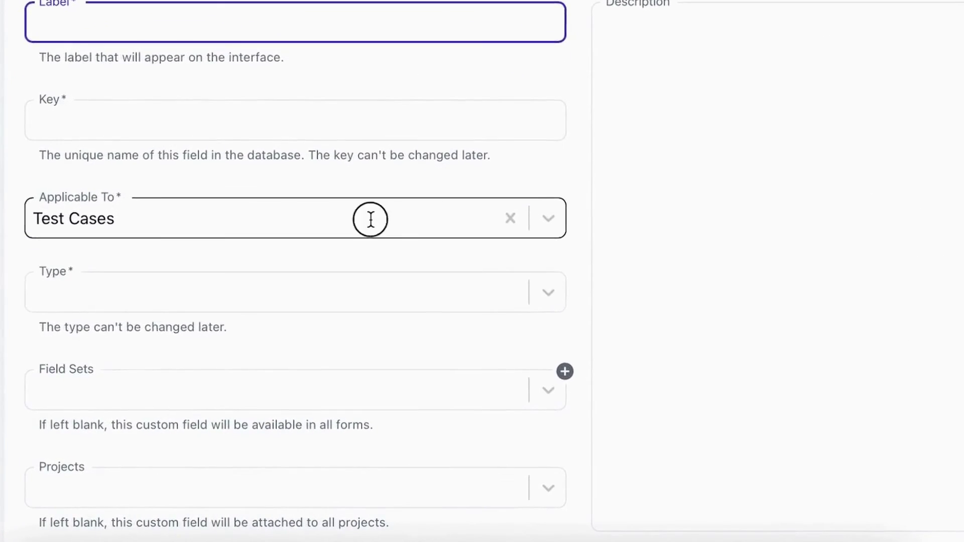
- Review the Applicable To, Type and Projects options, leaving Applicable To as Test Cases
click(371, 220)
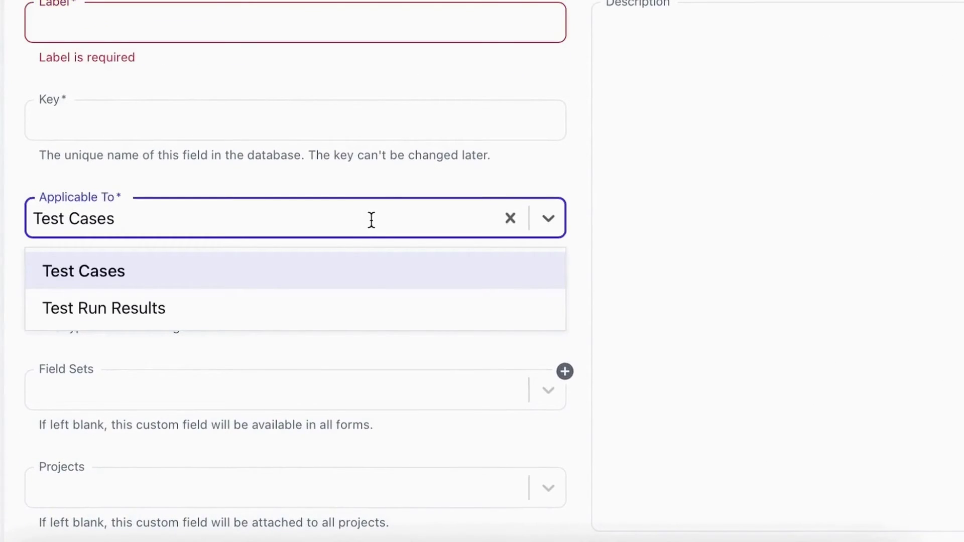
click(371, 220)
click(342, 291)
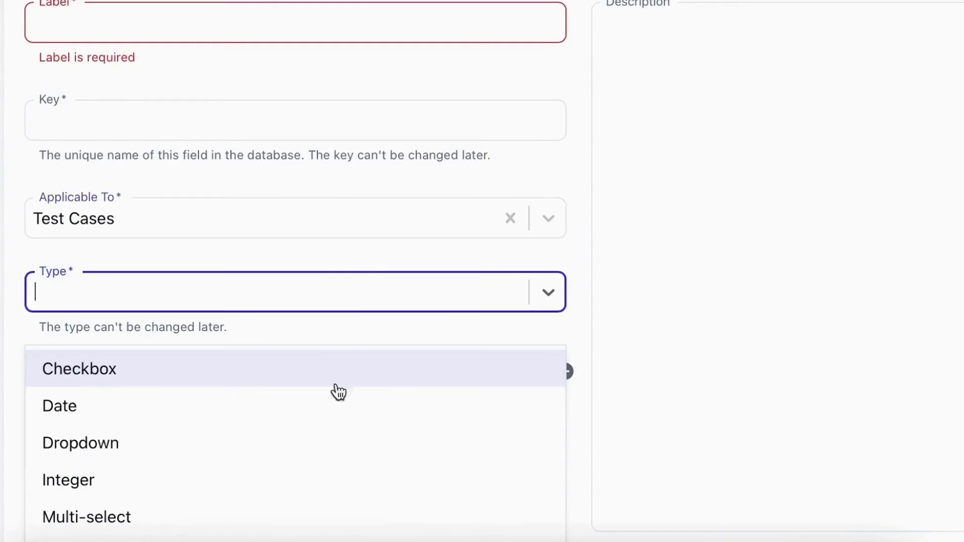
scroll(321, 472, down, 3)
scroll(321, 472, down, 1)
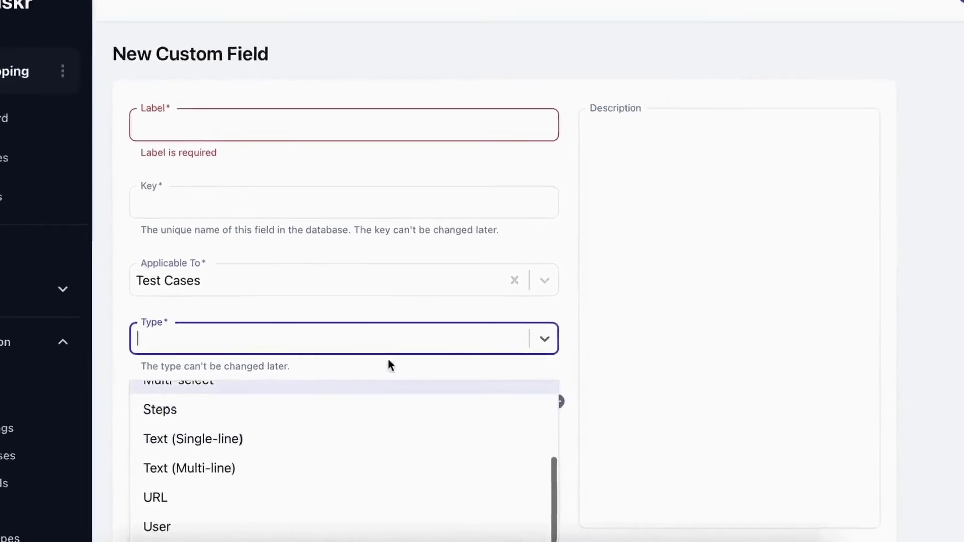
click(349, 296)
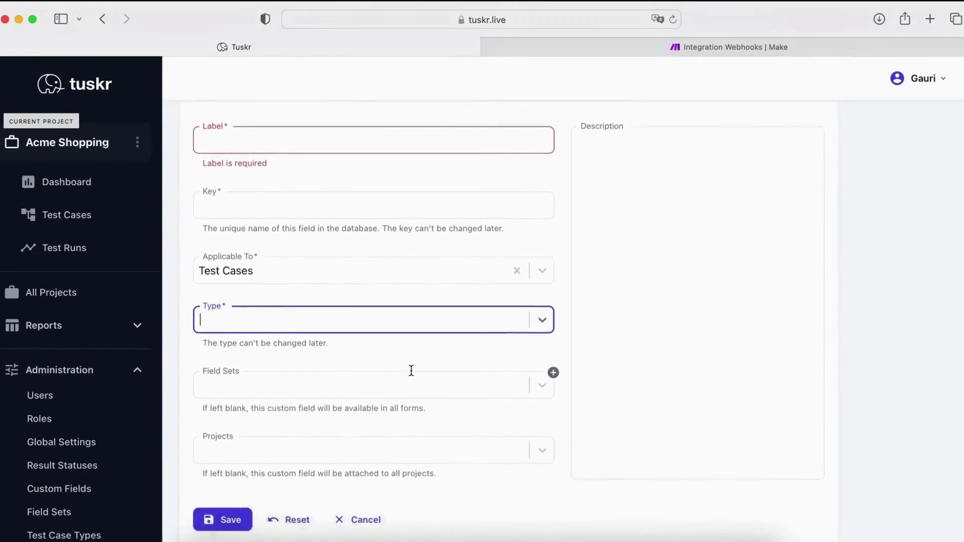
scroll(404, 389, down, 1)
click(400, 422)
click(400, 423)
scroll(144, 462, down, 3)
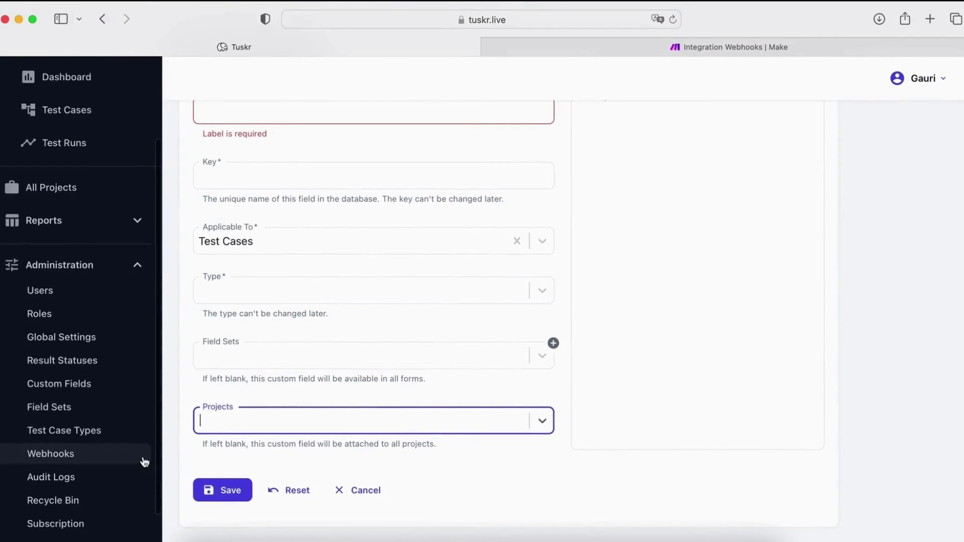
- Go from Test Case Types to Webhooks, listing Tuskr x Jira and Tuskr x Gitlab as Enabled
click(138, 428)
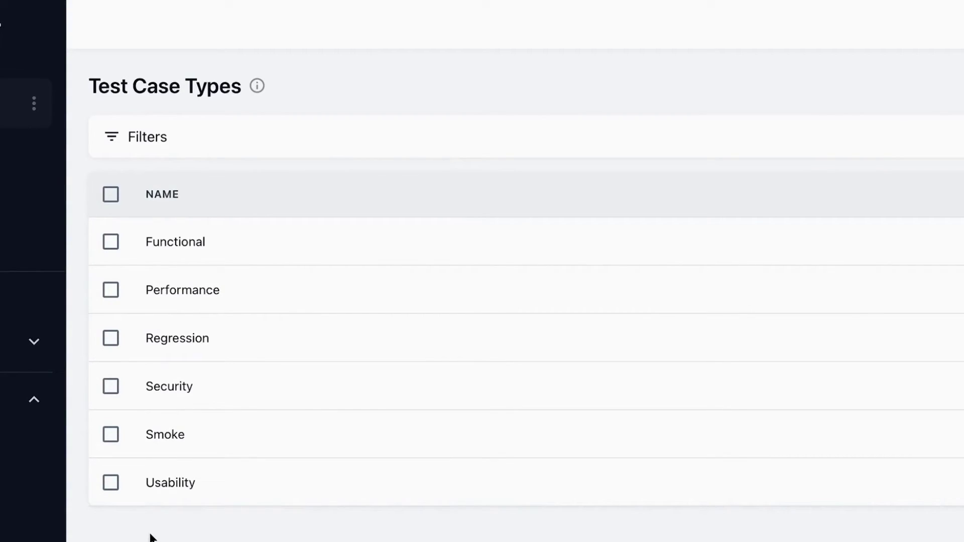
scroll(131, 489, down, 1)
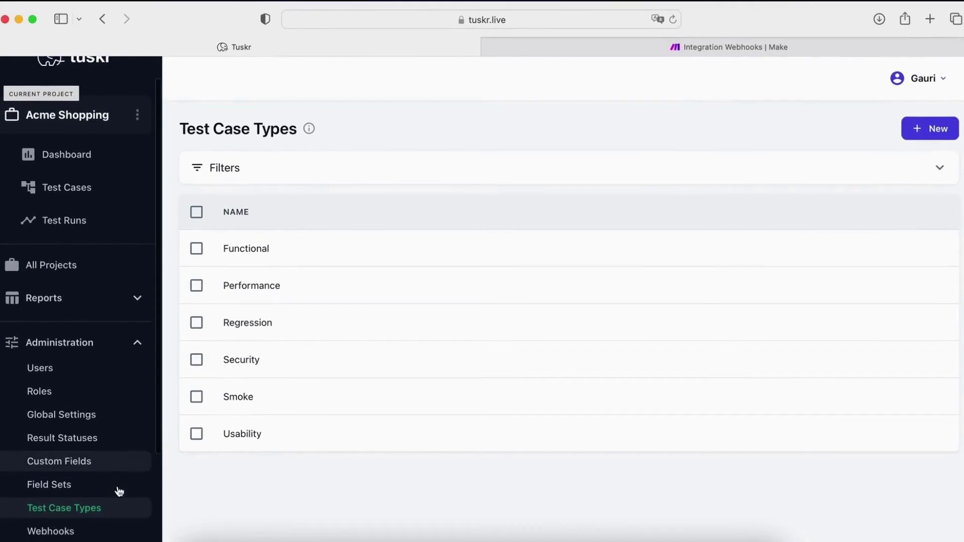
click(103, 527)
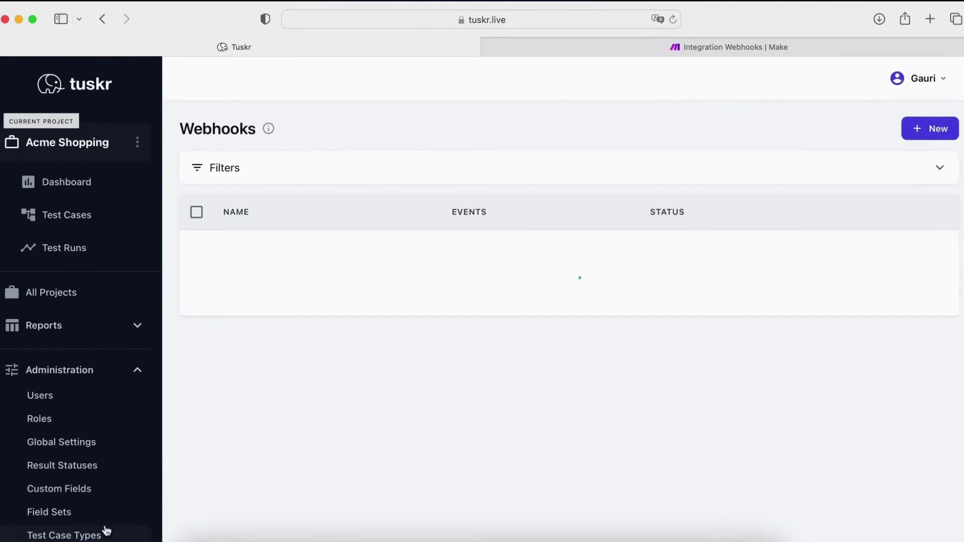
scroll(106, 529, down, 2)
scroll(106, 529, down, 1)
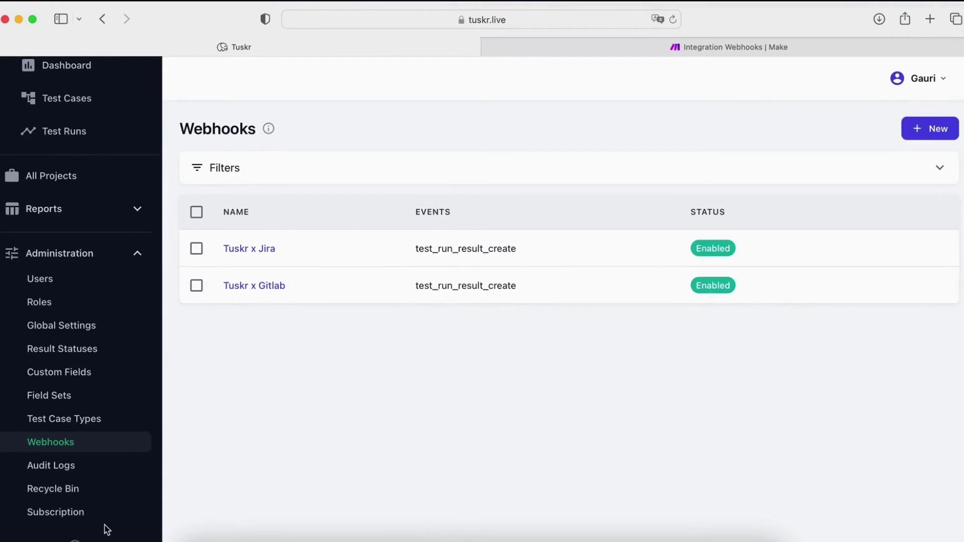
- Open Audit Logs and view a testCase update entry's JSON record, then close it
click(100, 467)
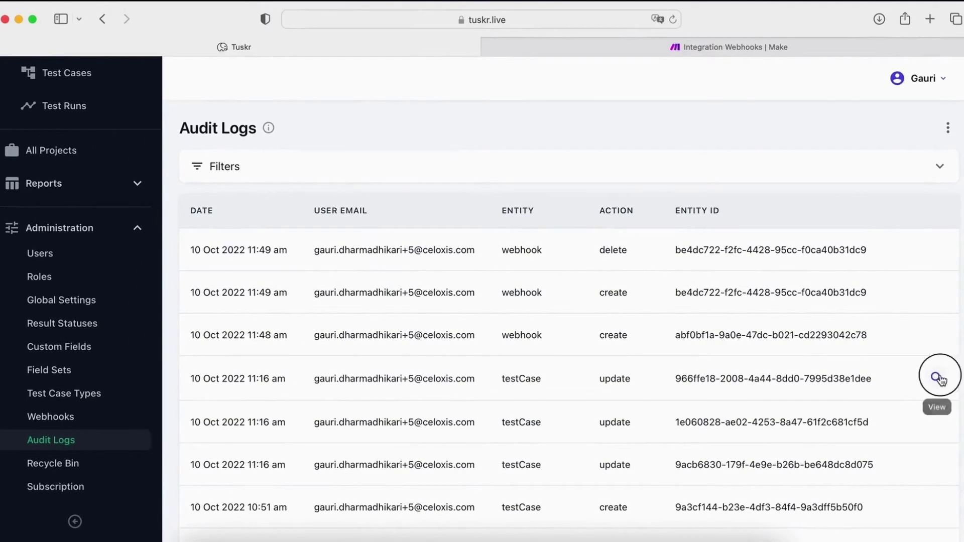
click(936, 378)
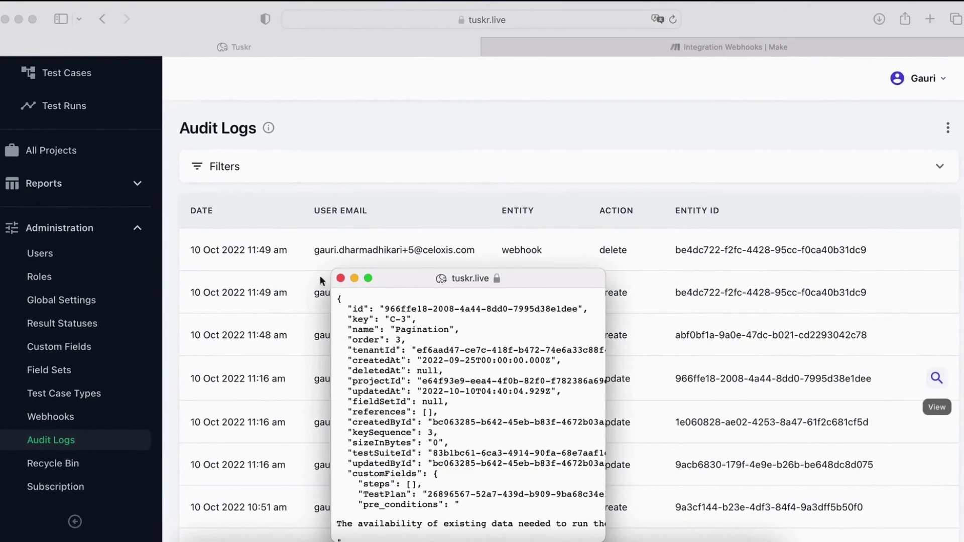
click(340, 278)
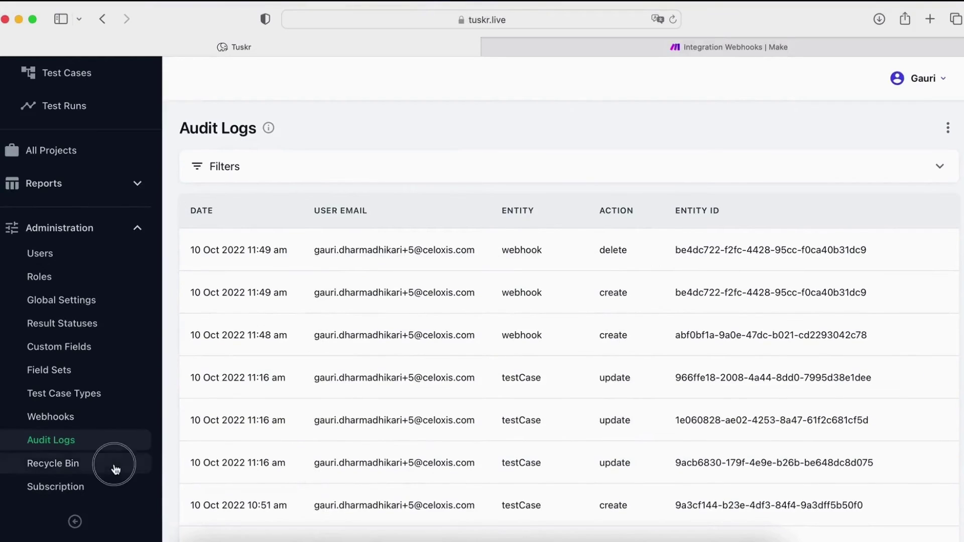
- Open the Recycle Bin and its Knowledge Base help article
click(59, 461)
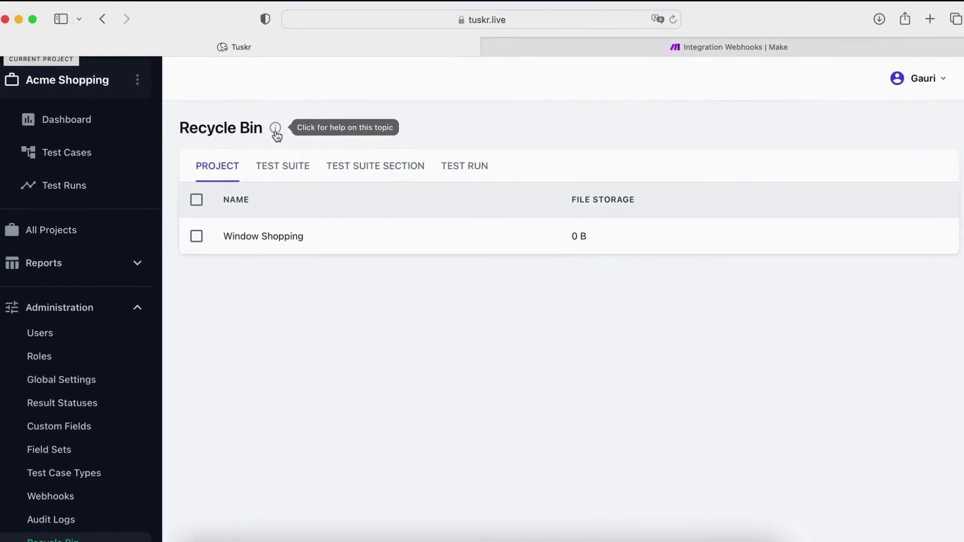
click(275, 129)
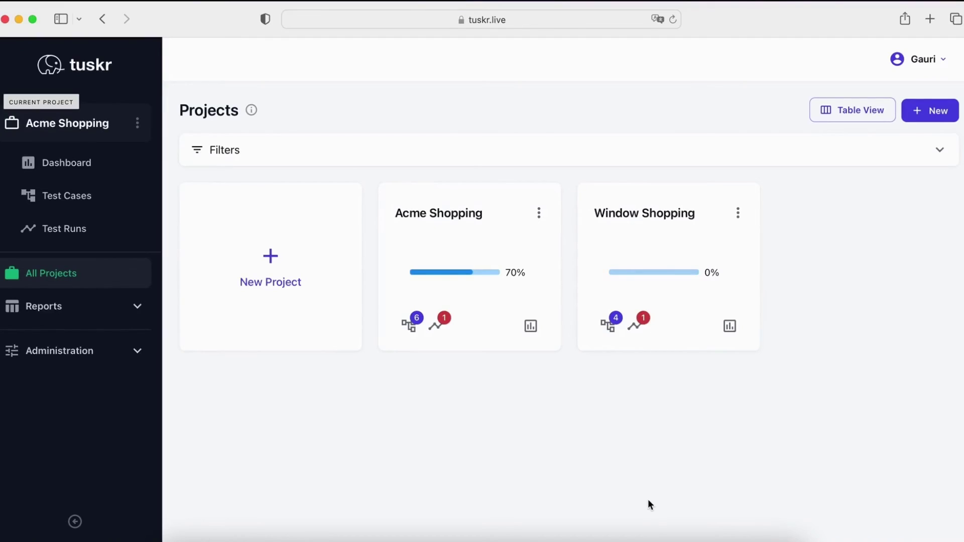
- View the user profile, then the API token settings from the account menu
click(937, 60)
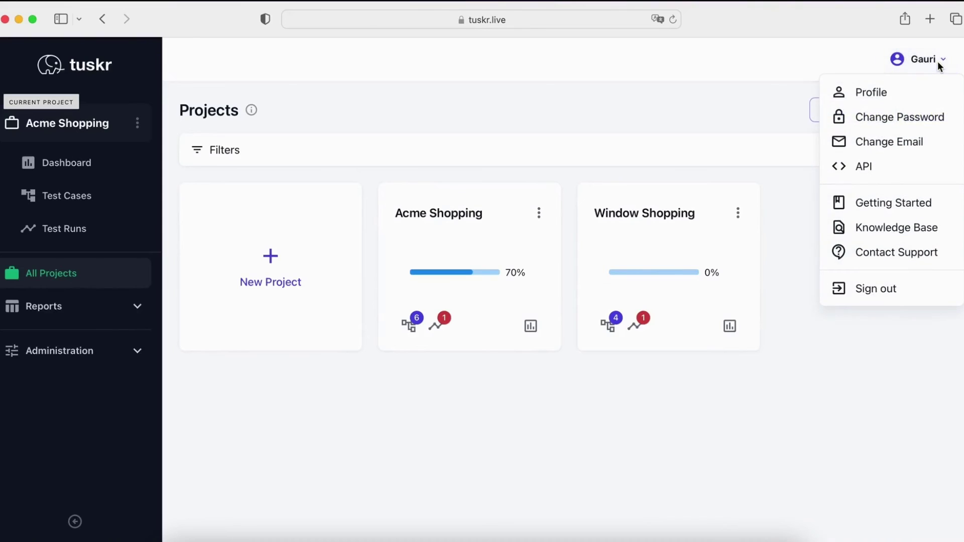
click(933, 95)
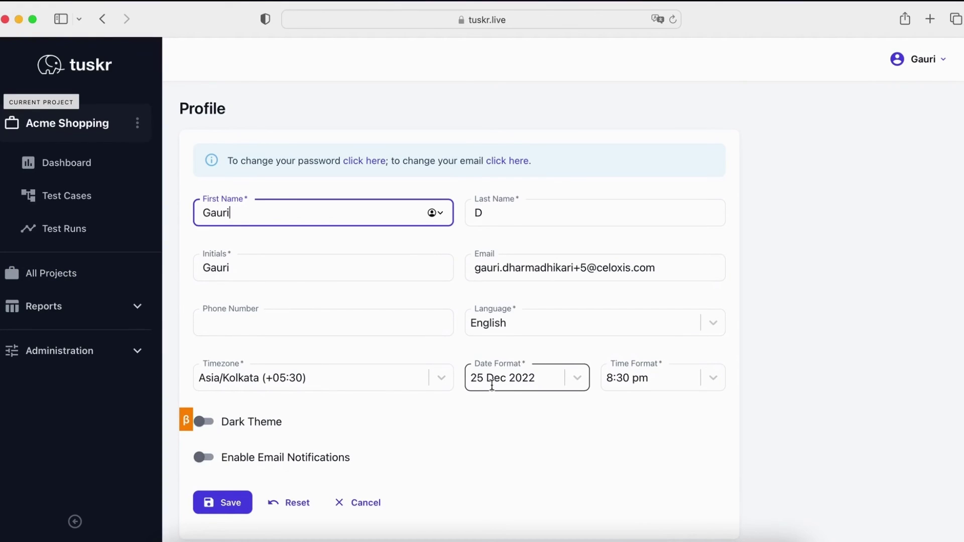
click(102, 19)
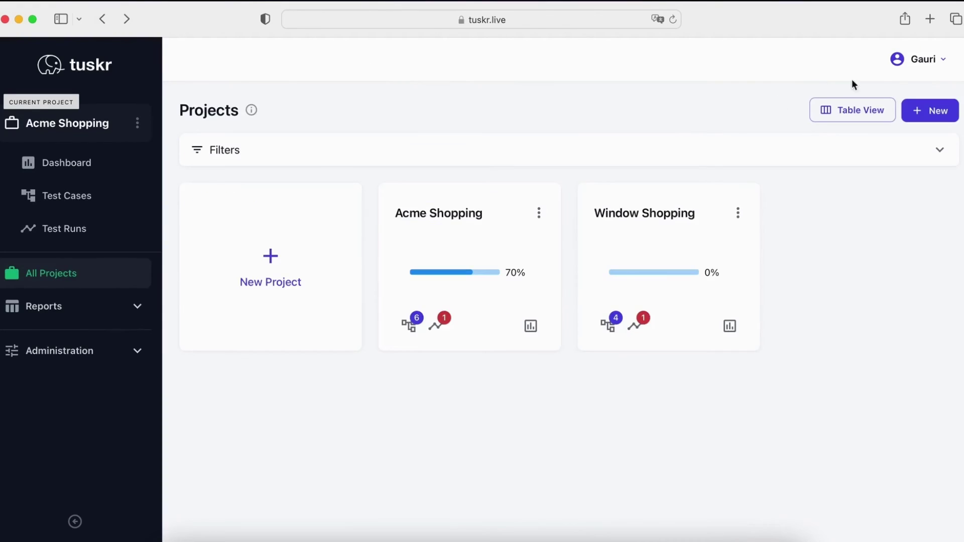
click(922, 59)
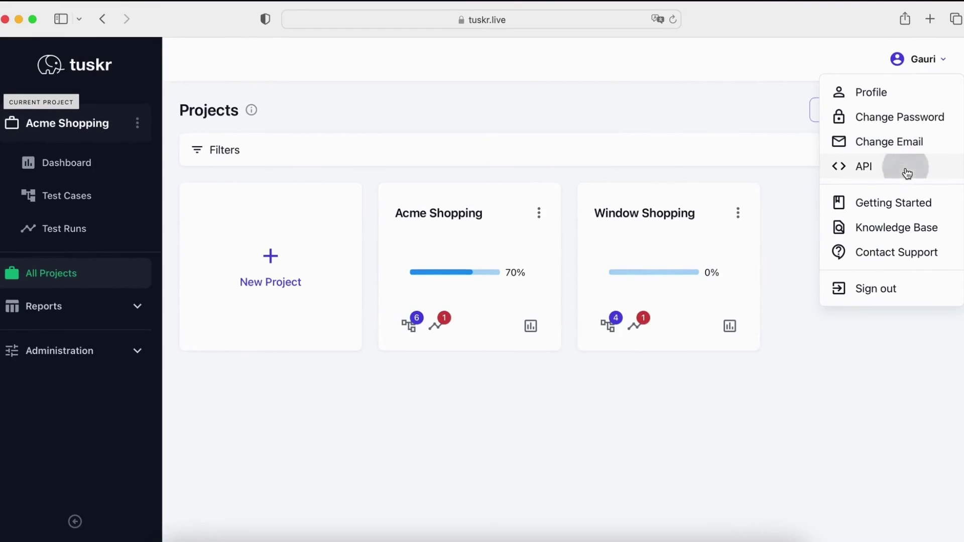
click(906, 173)
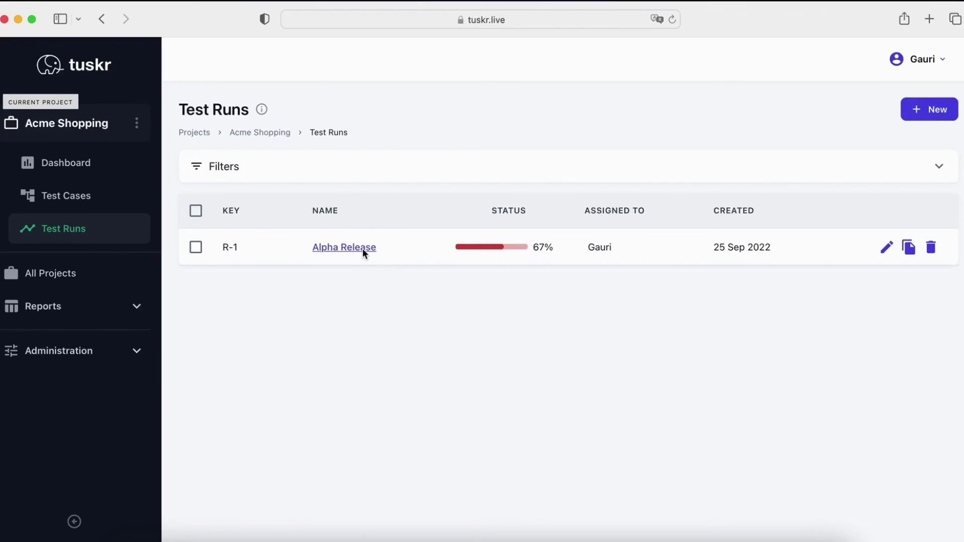
- Open the Alpha Release run's shareable report and start printing it
click(362, 248)
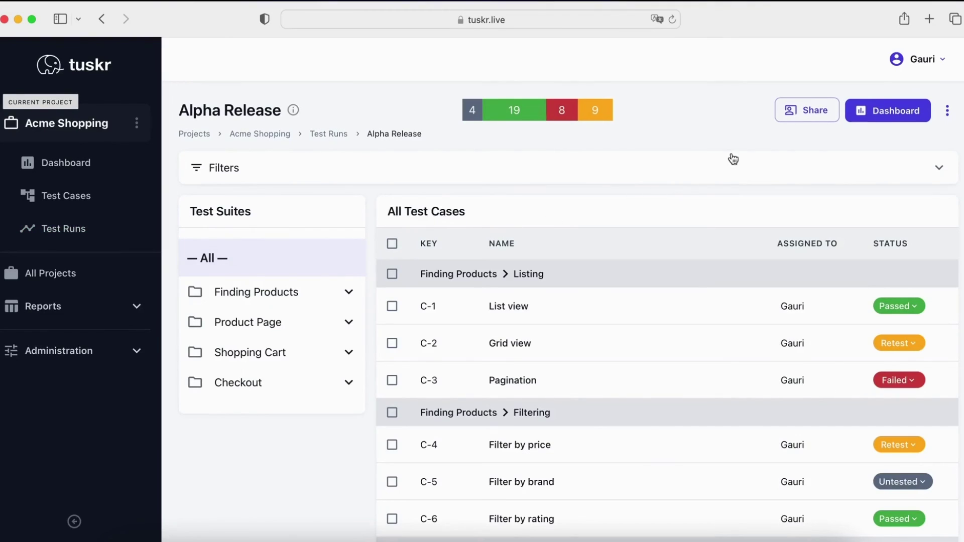
click(809, 123)
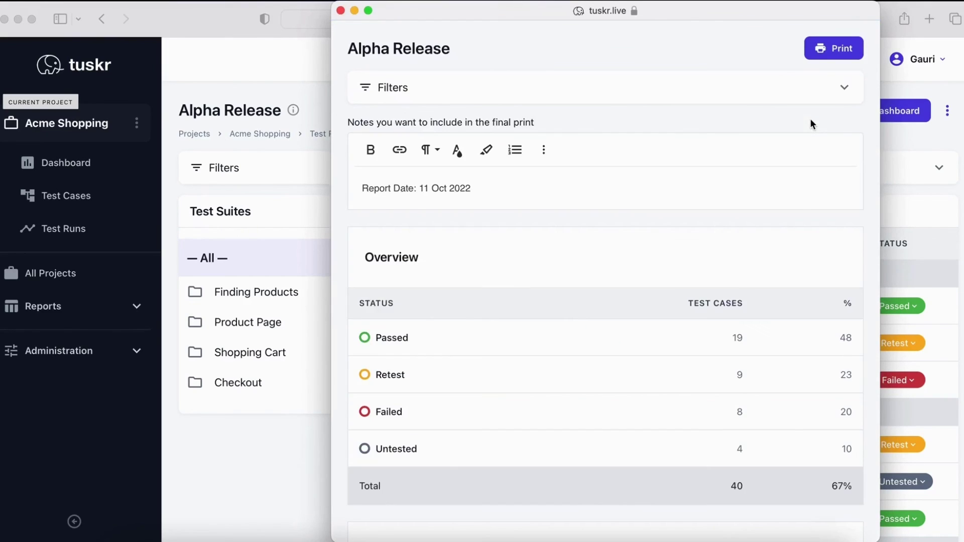
click(821, 49)
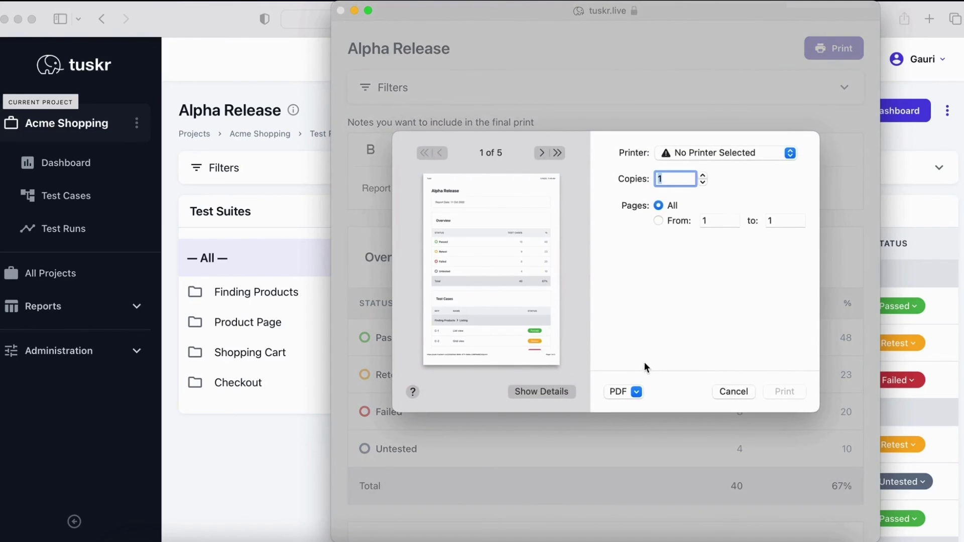
- Save the report as a PDF named 'Tuskr Report' on the Desktop
click(637, 392)
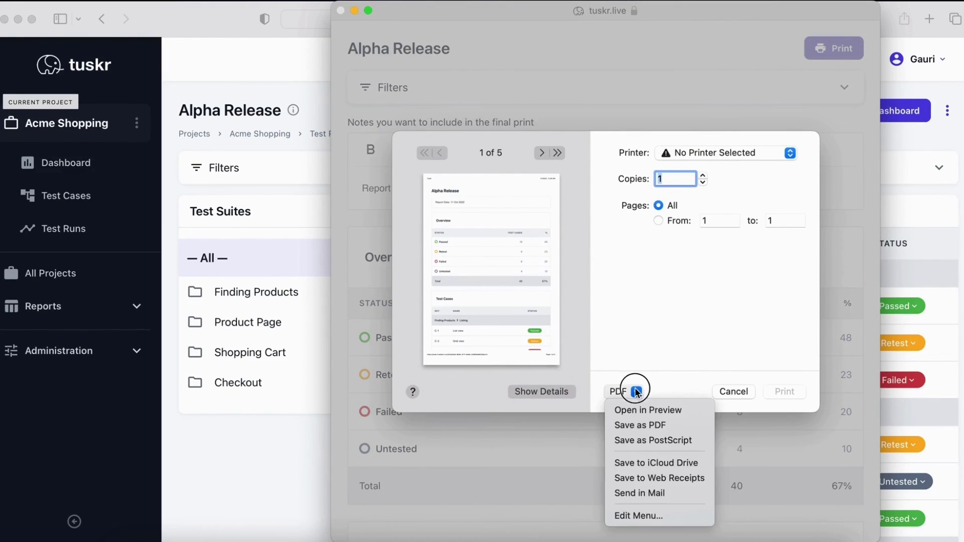
click(637, 426)
click(624, 157)
text(Report)
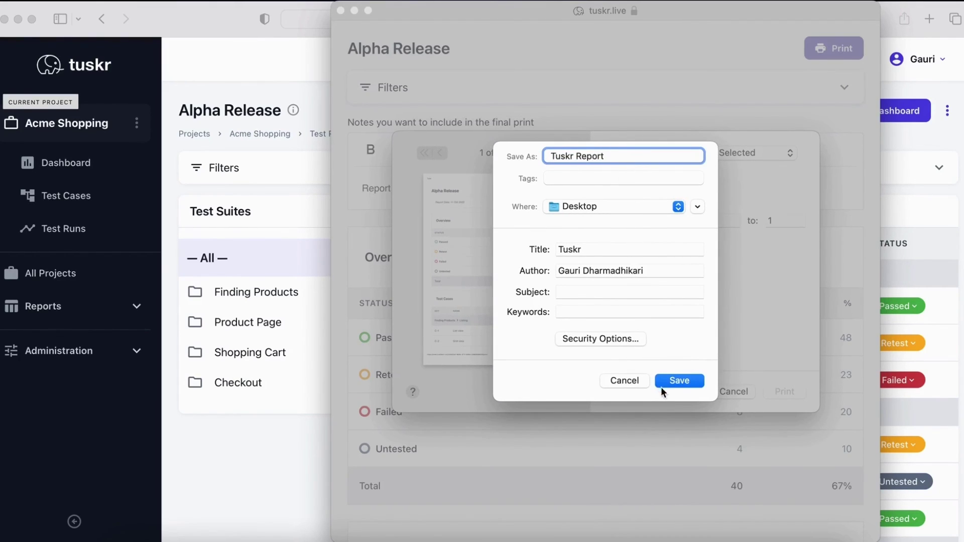
click(680, 382)
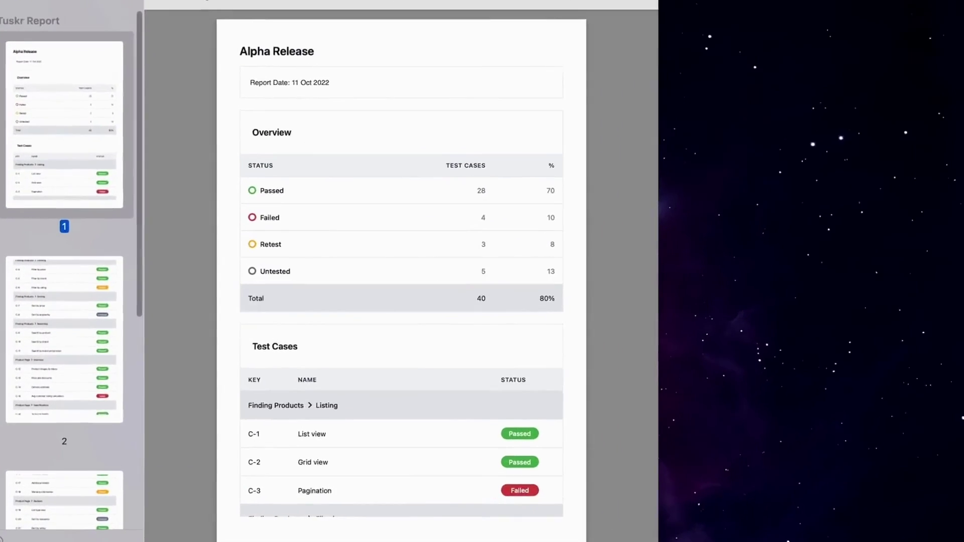
- Scroll the Tuskr Report PDF to the Product Page and Shopping Cart cases on page 2
scroll(674, 342, down, 10)
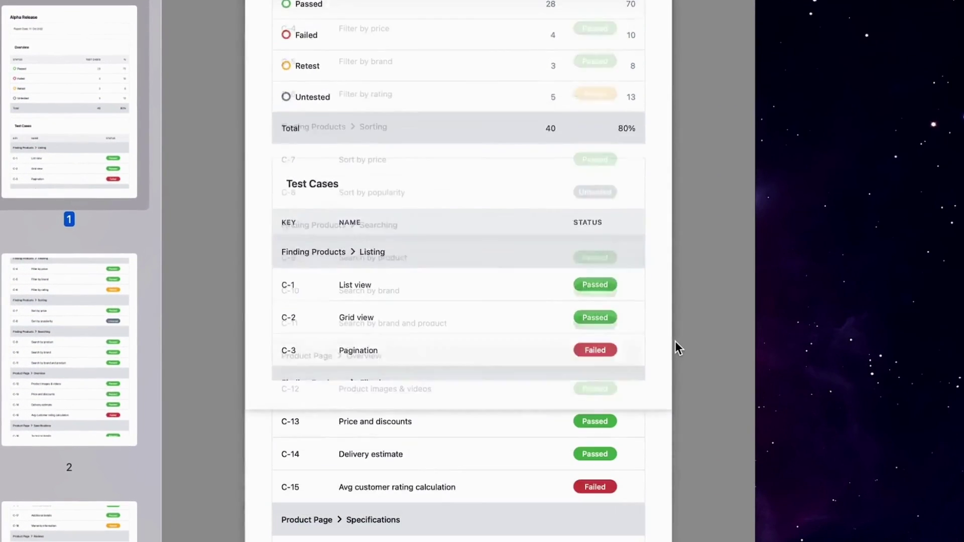
scroll(674, 342, down, 15)
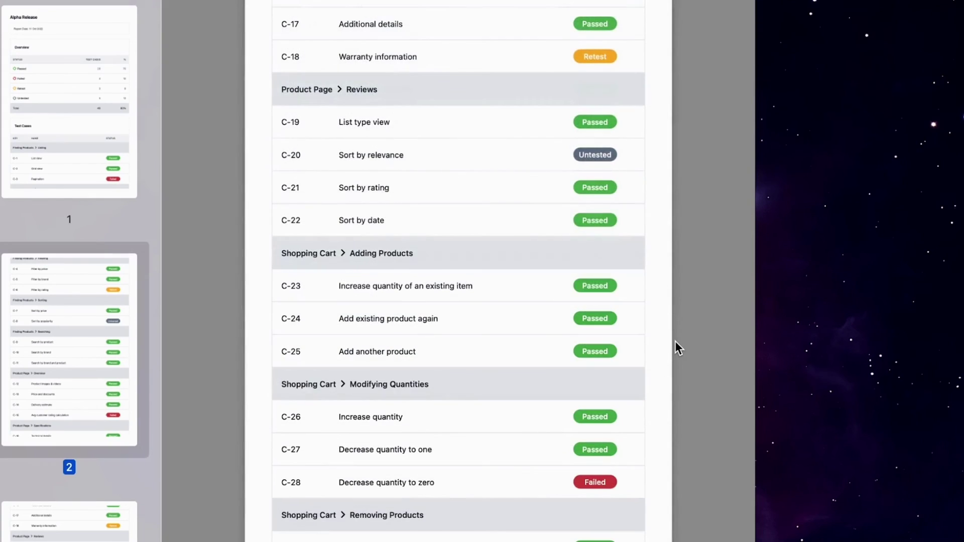